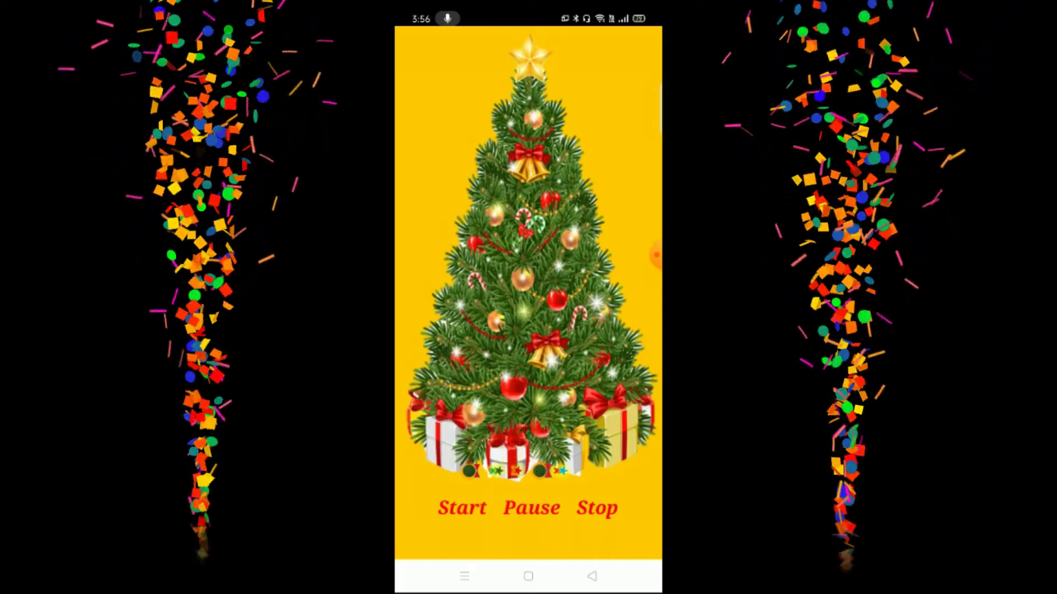
pyautogui.click(592, 576)
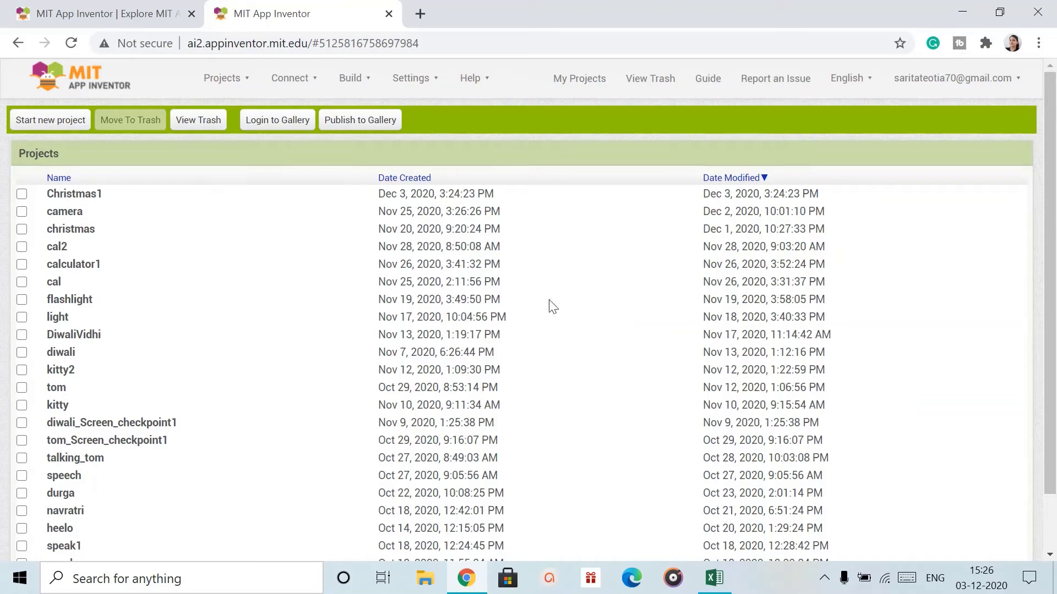
# - Create a new App Inventor project named Christ
pyautogui.click(36, 122)
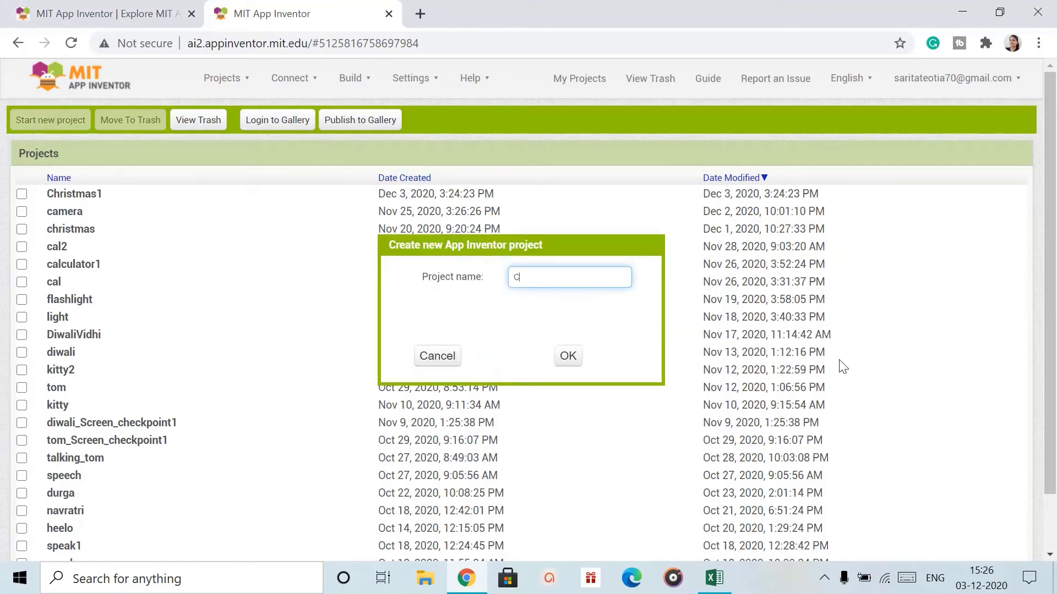
pyautogui.write('Christ')
pyautogui.click(569, 358)
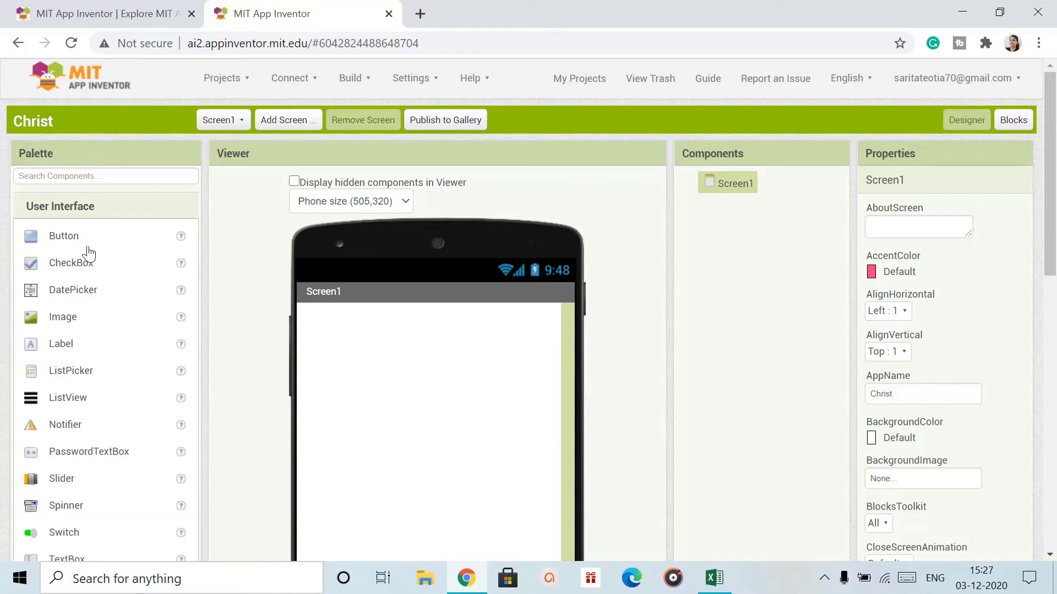
# - Add a HorizontalArrangement from the Layout components to Screen1
pyautogui.scroll(-8, 132, 347)
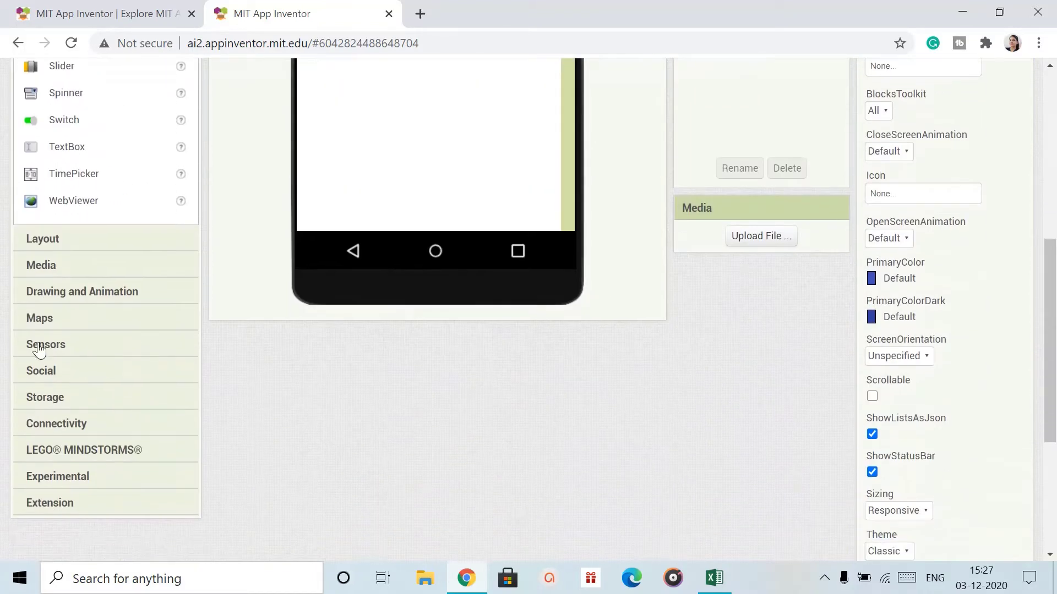
pyautogui.click(36, 246)
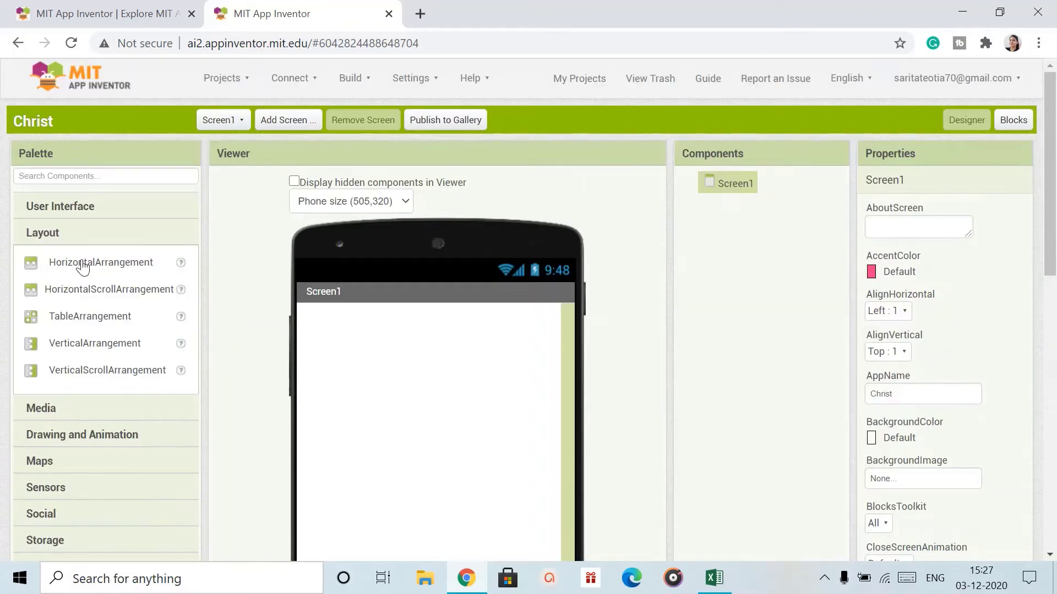
pyautogui.moveTo(82, 266); pyautogui.dragTo(365, 358)
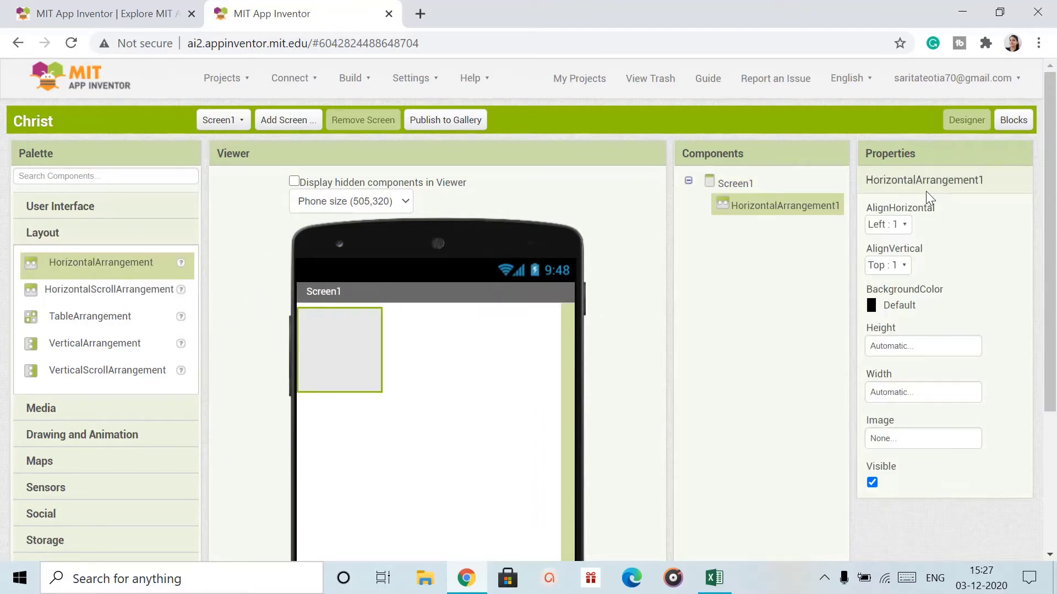
# - Set the horizontal arrangement's height to 70 percent and its width to Fill parent
pyautogui.click(889, 349)
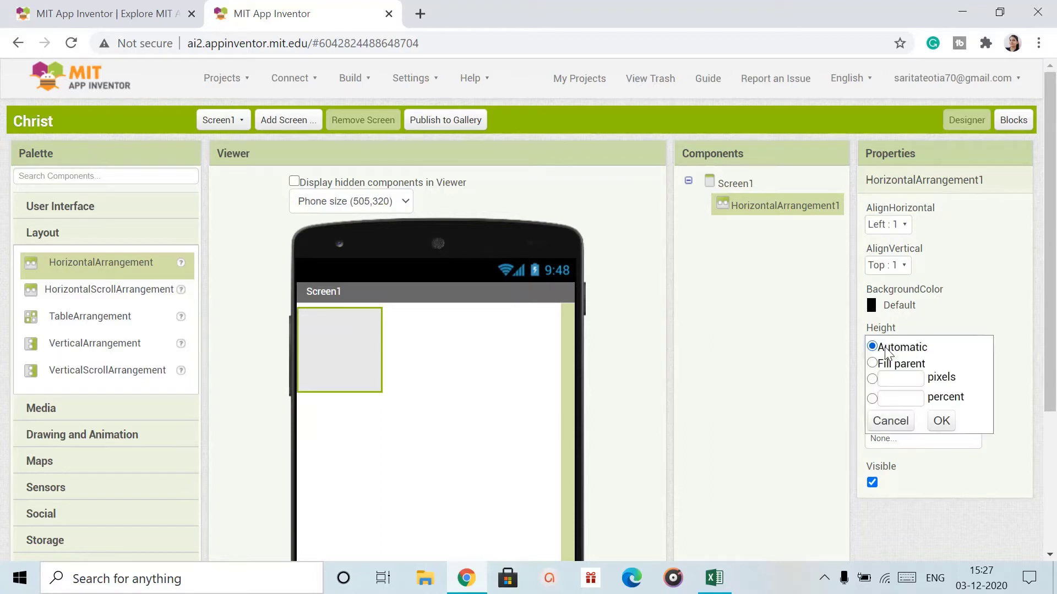
pyautogui.click(901, 398)
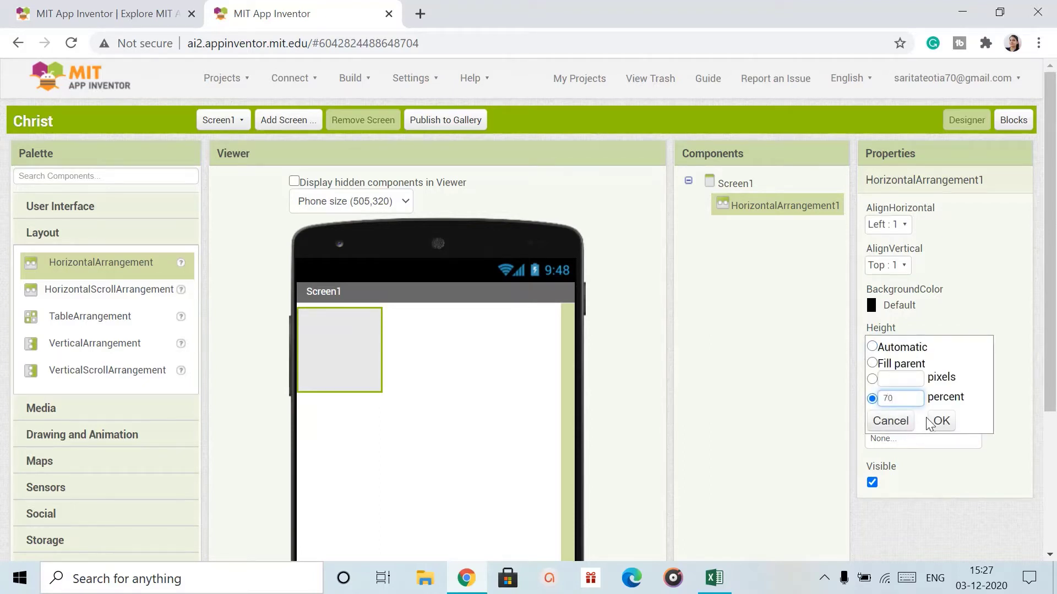
pyautogui.click(940, 421)
pyautogui.click(894, 396)
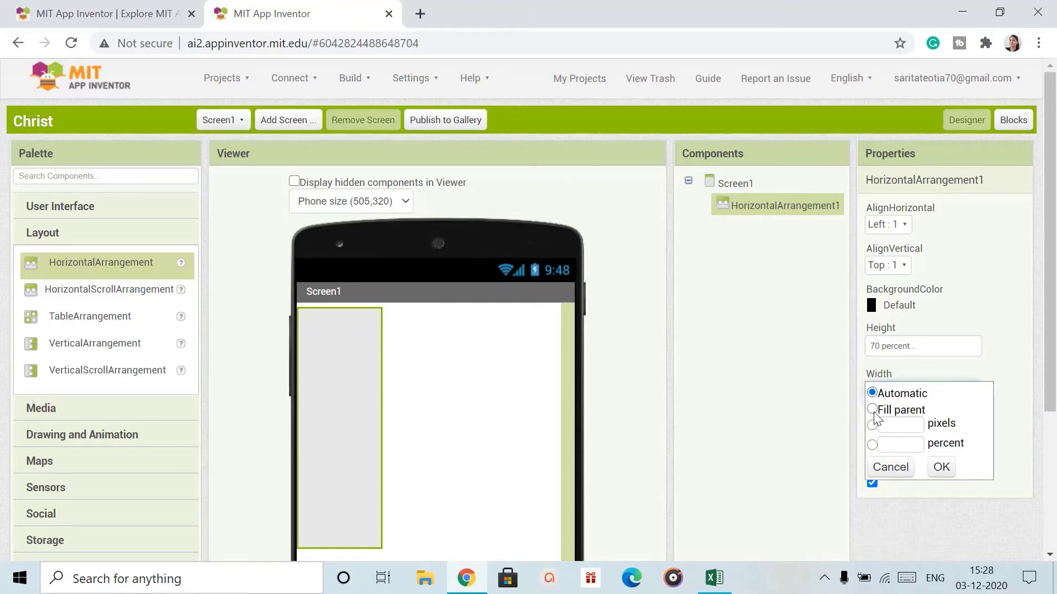
pyautogui.click(873, 410)
pyautogui.click(940, 467)
# - Upload clouds.png from the christmas folder on the Desktop as Screen1's background image
pyautogui.scroll(-3, 451, 152)
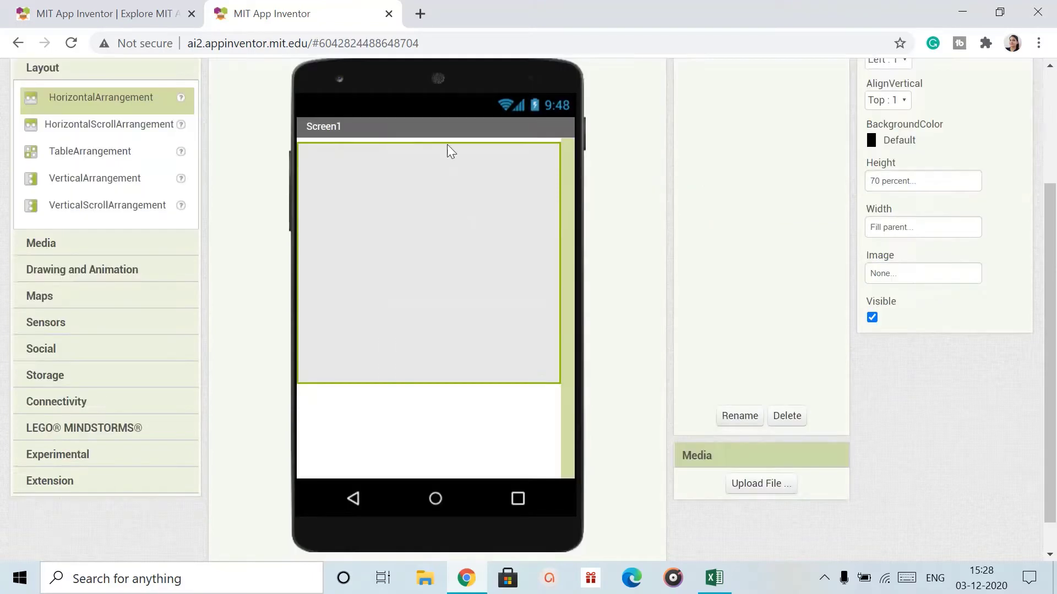
pyautogui.click(388, 128)
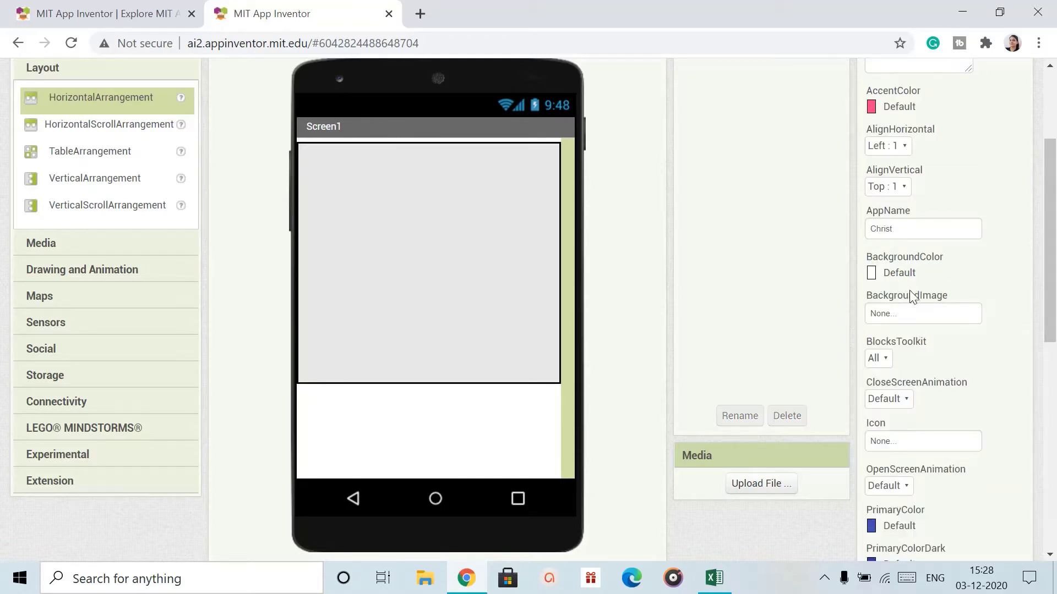
pyautogui.scroll(2, 902, 254)
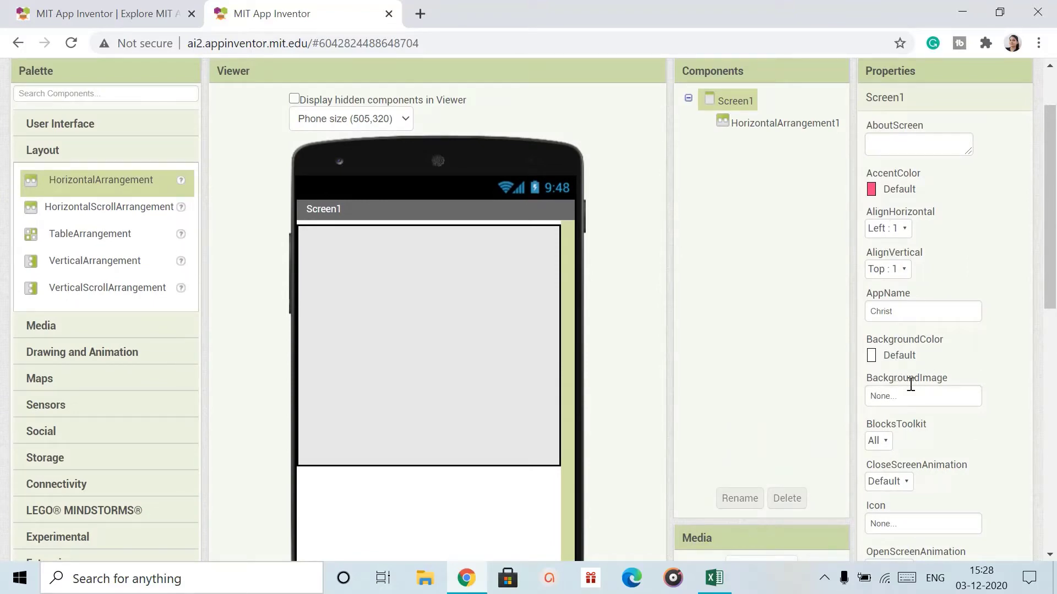
pyautogui.click(886, 398)
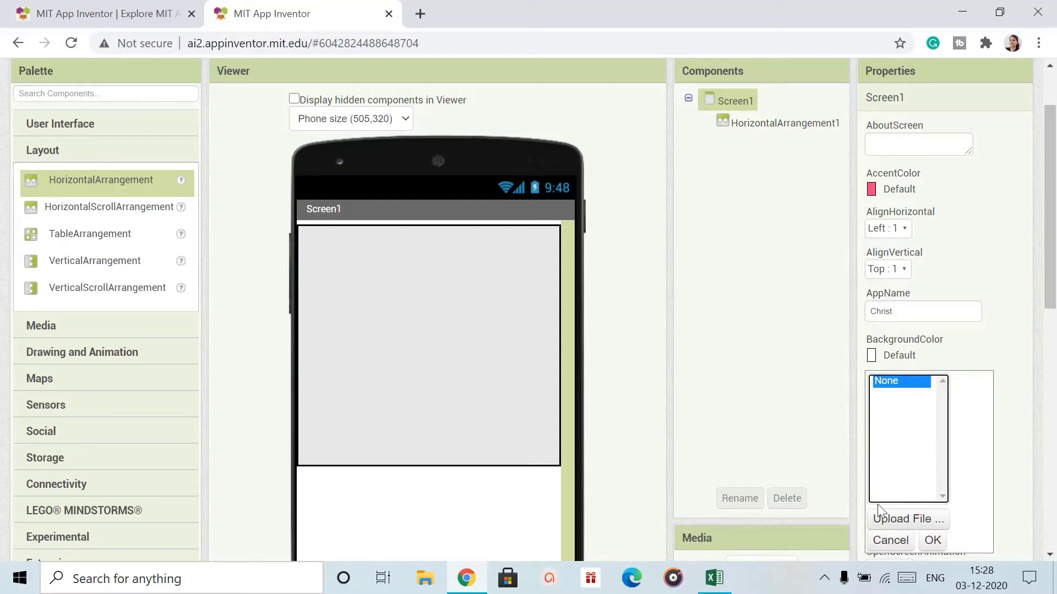
pyautogui.click(896, 521)
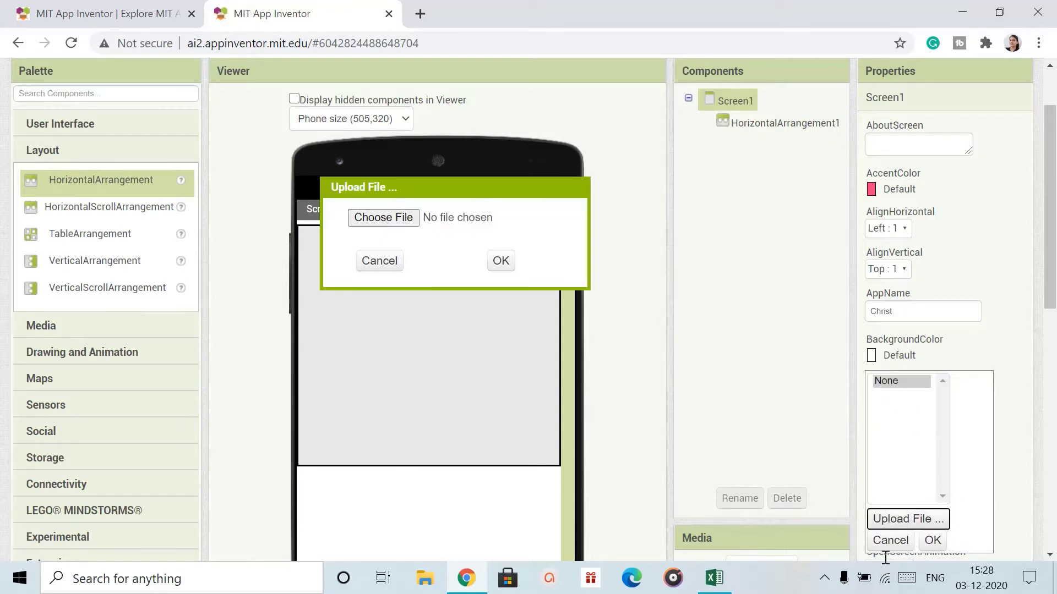
pyautogui.click(395, 222)
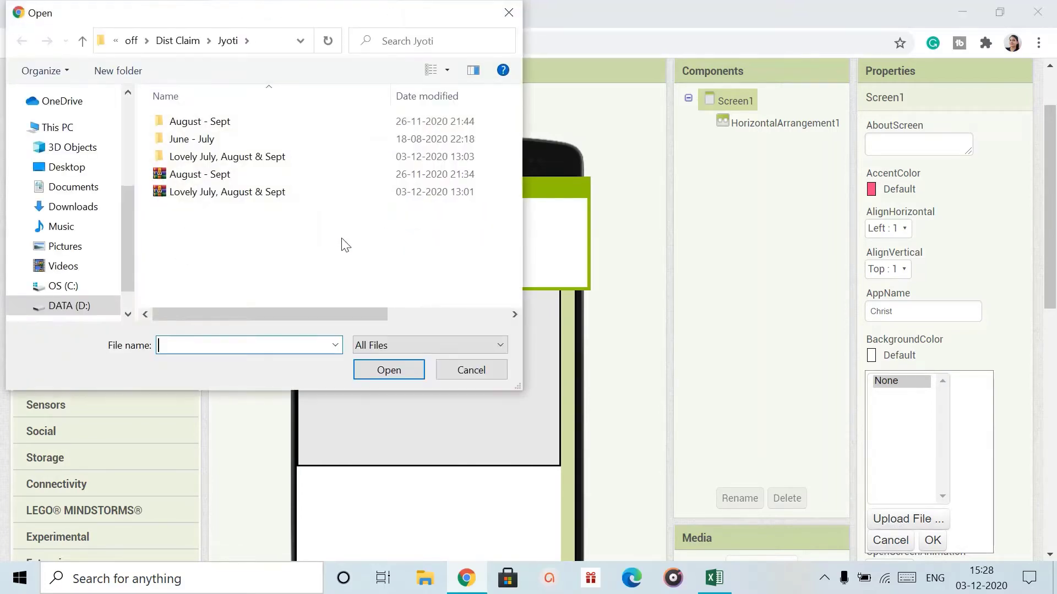
pyautogui.click(78, 168)
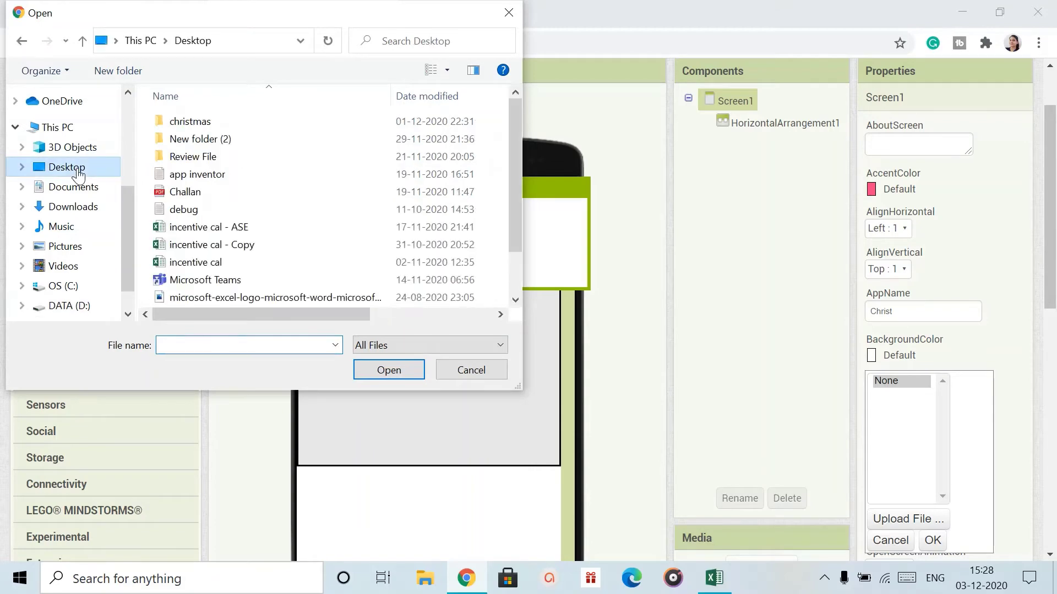
pyautogui.doubleClick(191, 121)
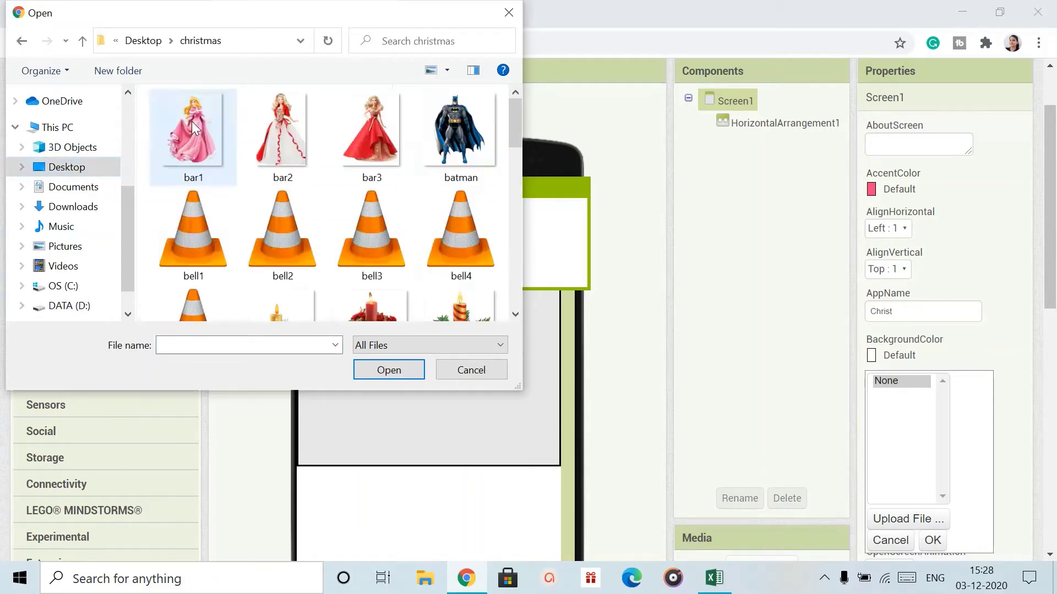
pyautogui.scroll(-10, 435, 254)
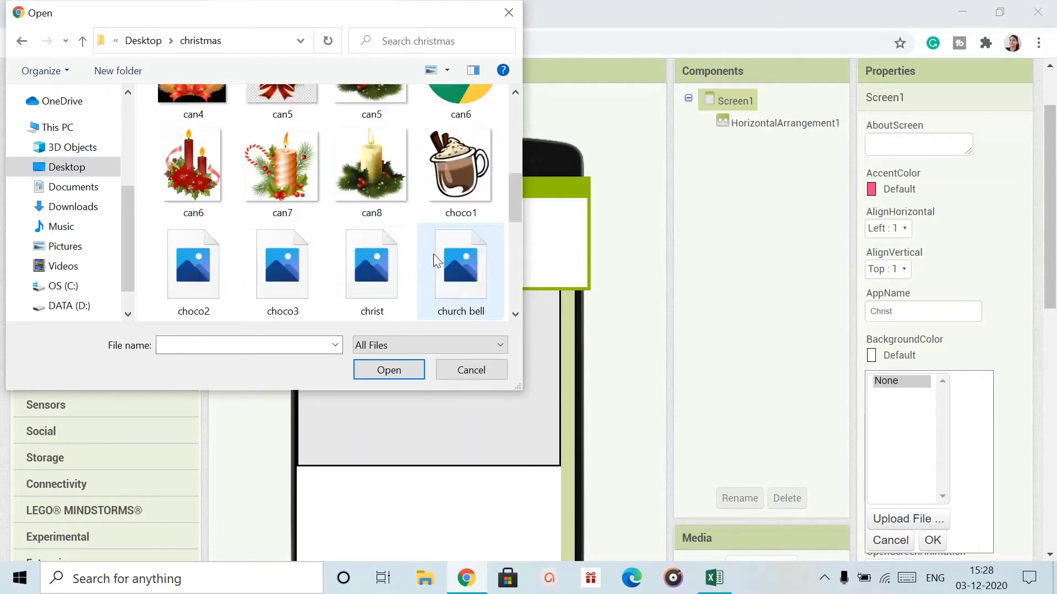
pyautogui.scroll(-3, 316, 246)
pyautogui.scroll(5, 192, 229)
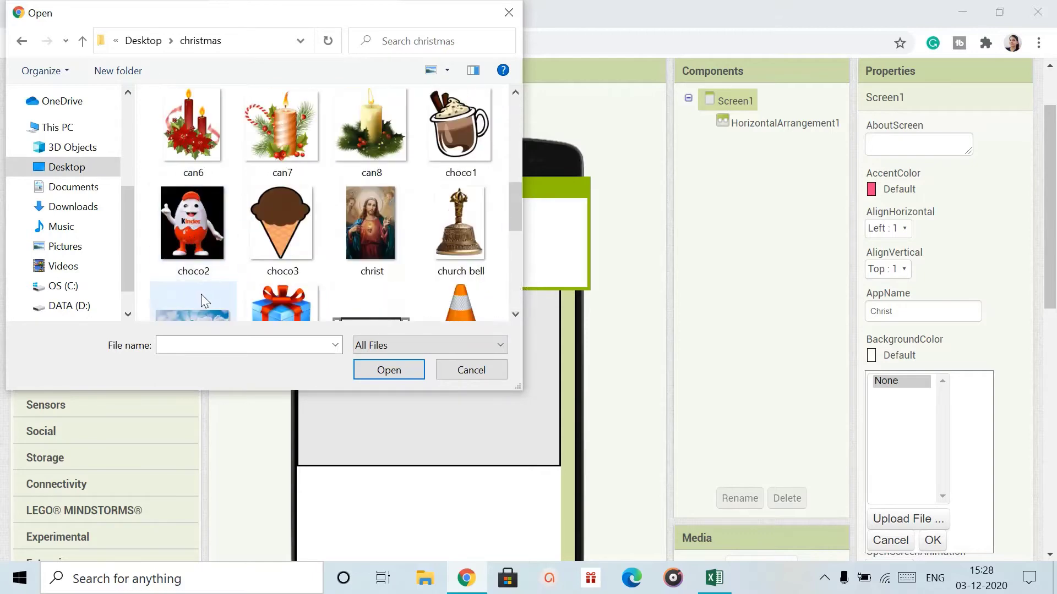
pyautogui.scroll(-2, 193, 243)
pyautogui.click(193, 243)
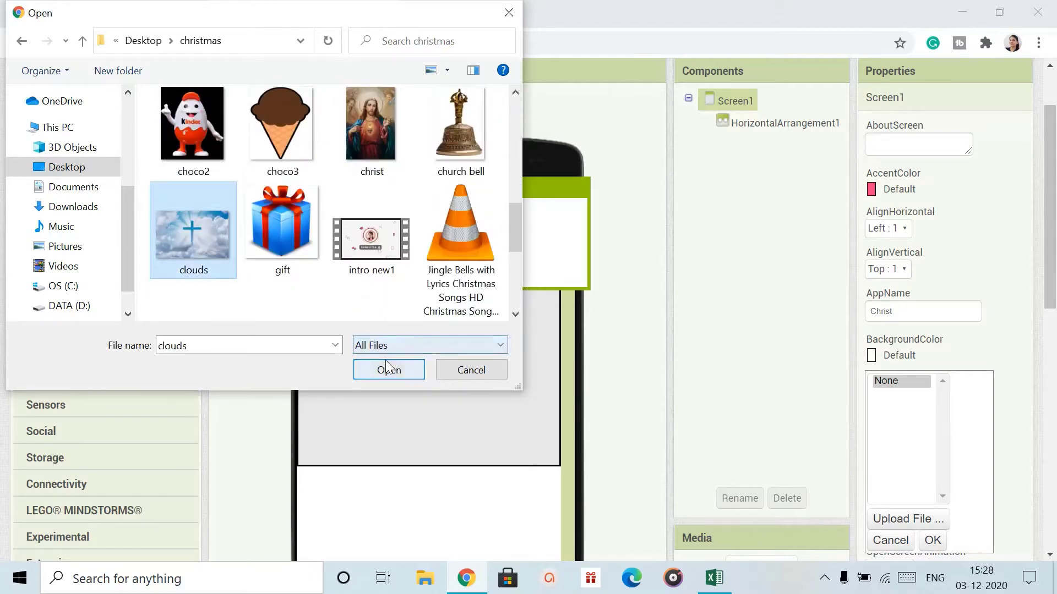
pyautogui.click(385, 377)
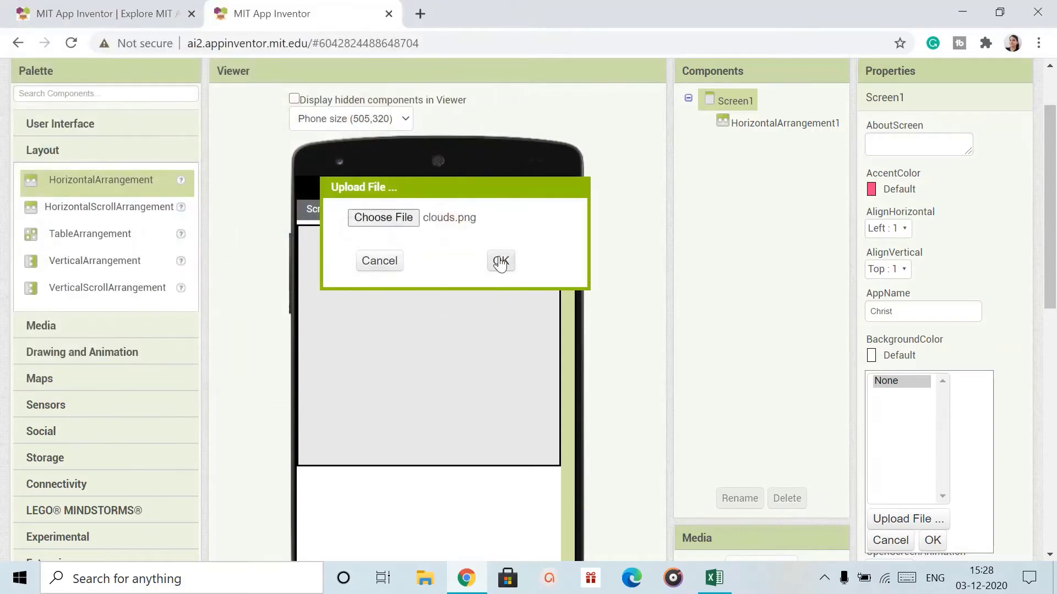
pyautogui.click(500, 262)
# - Hide Screen1's title bar by turning off its TitleVisible property
pyautogui.scroll(-3, 540, 440)
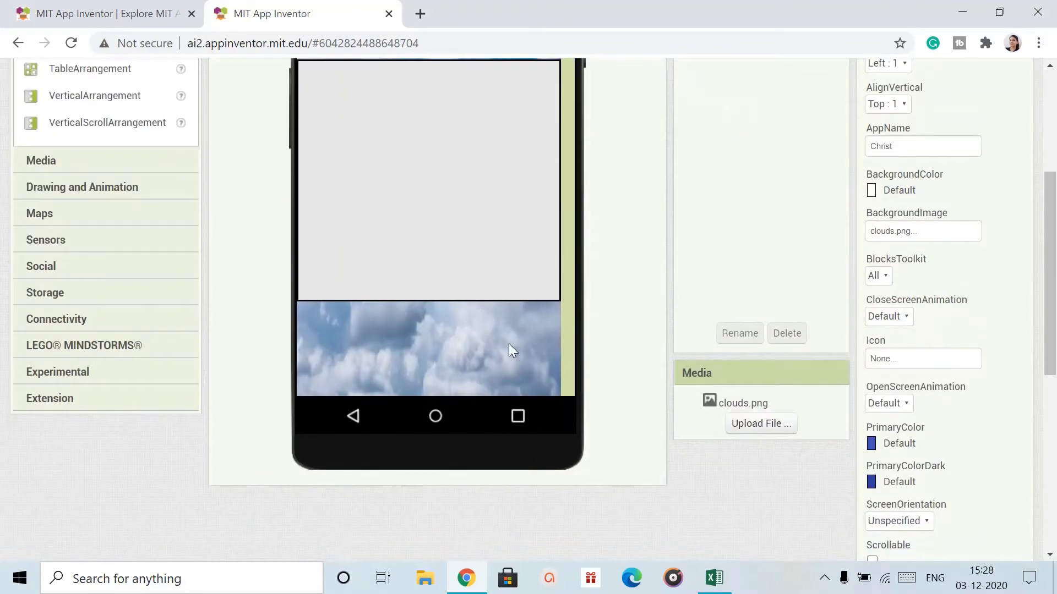
pyautogui.scroll(3, 516, 363)
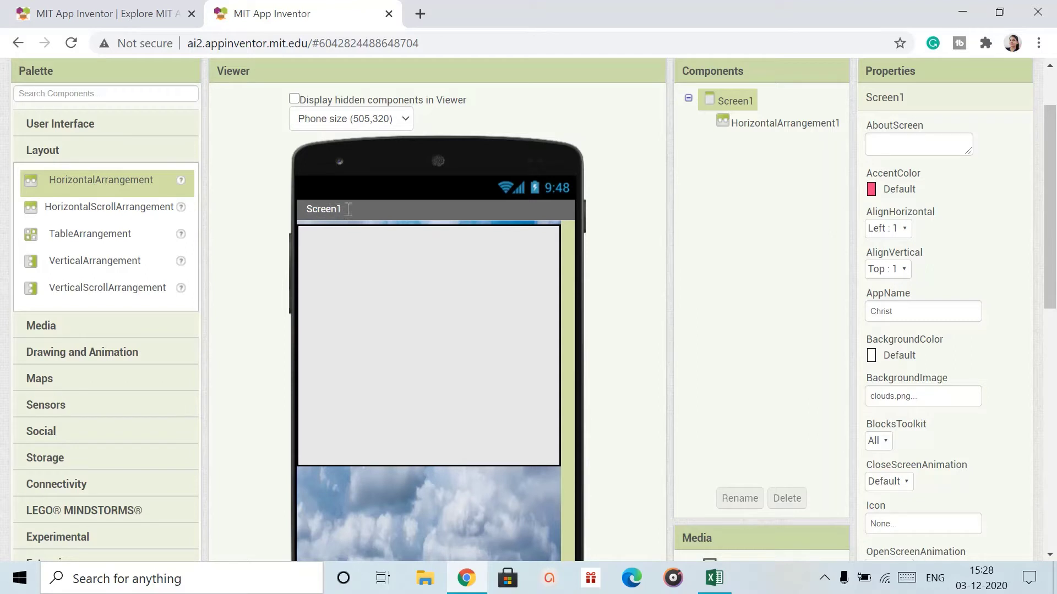
pyautogui.scroll(-5, 924, 413)
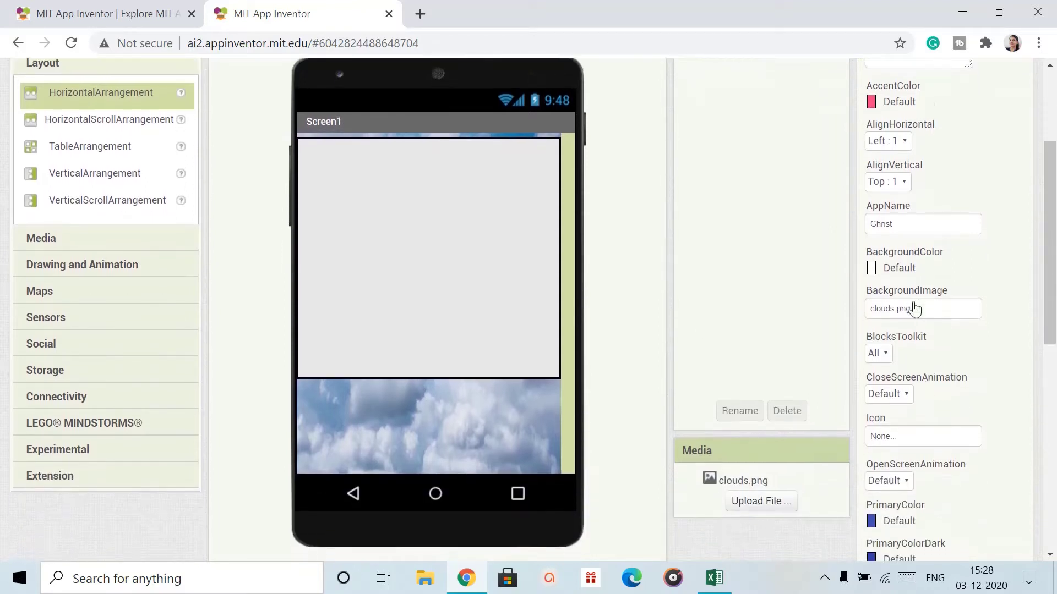
pyautogui.scroll(-5, 912, 371)
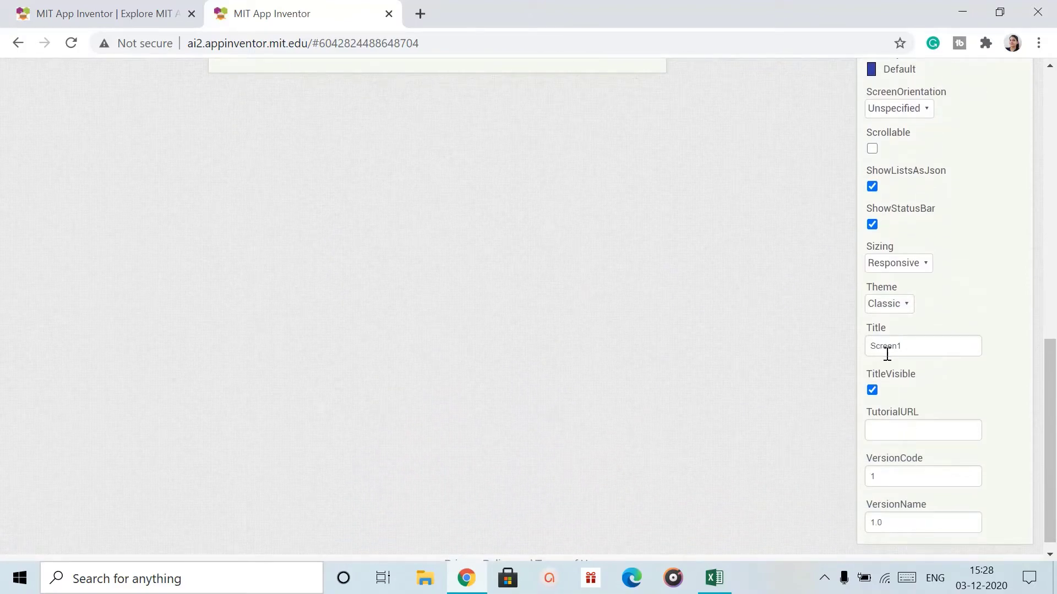
pyautogui.scroll(7, 628, 414)
pyautogui.scroll(-1, 500, 130)
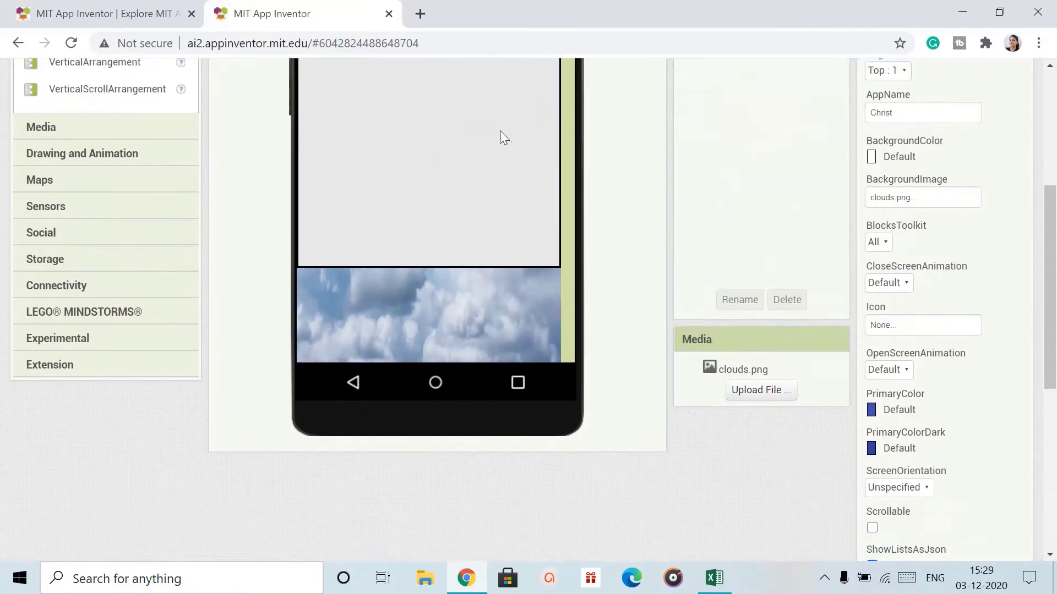
pyautogui.scroll(2, 513, 144)
pyautogui.scroll(-1, 885, 433)
pyautogui.scroll(-8, 885, 433)
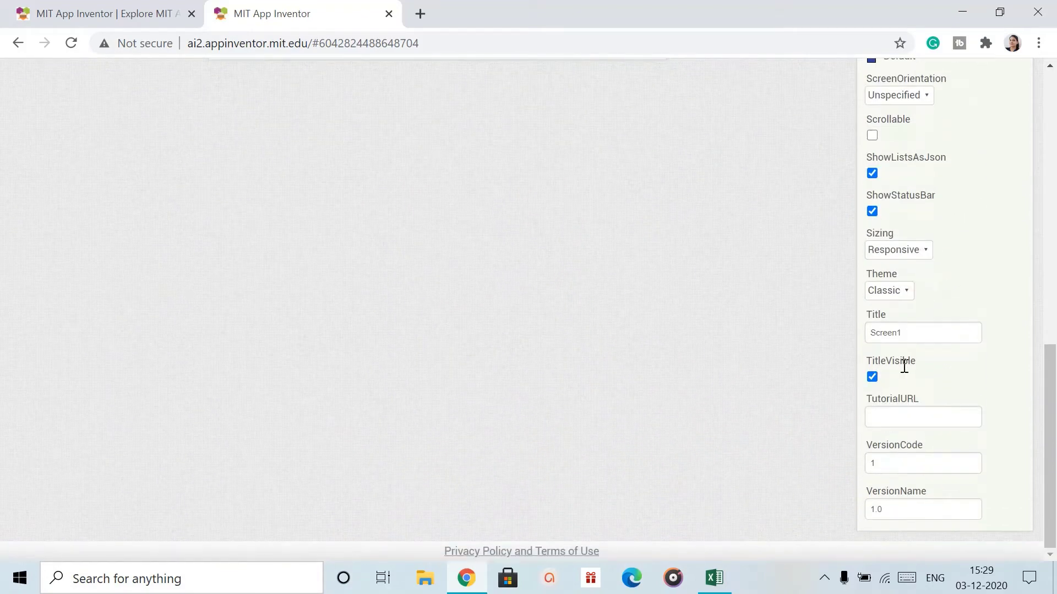
pyautogui.click(872, 377)
pyautogui.scroll(9, 602, 306)
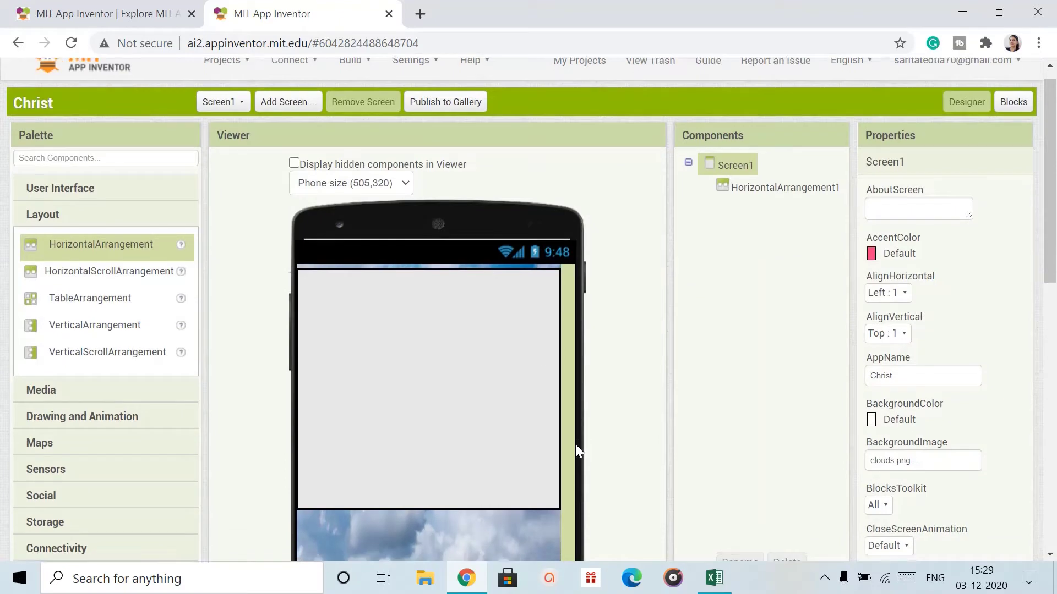
# - Upload christ.jpg from the christmas folder as the image of the horizontal arrangement
pyautogui.scroll(-2, 576, 444)
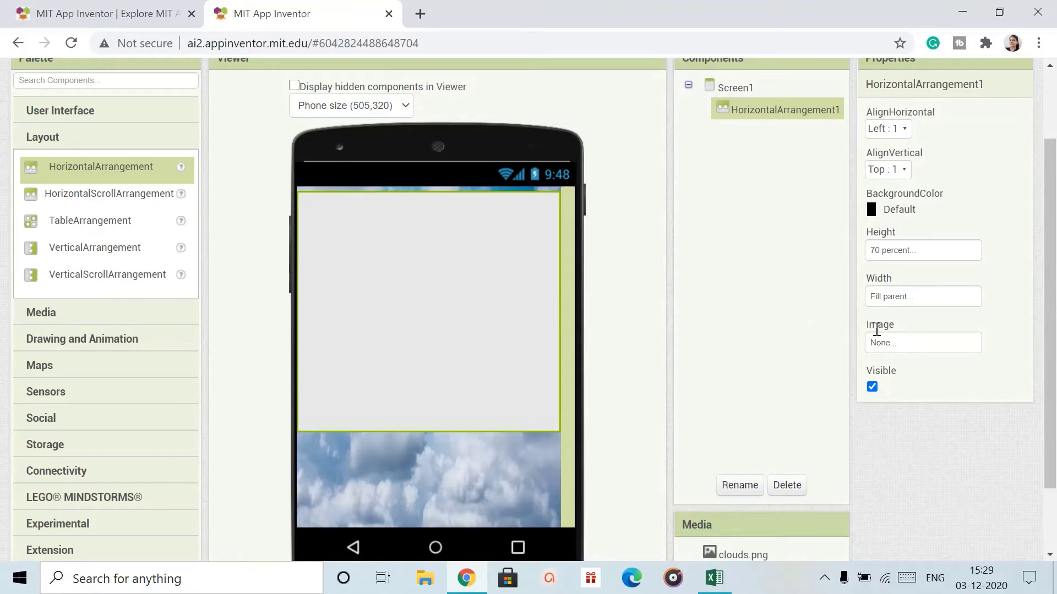
pyautogui.click(894, 350)
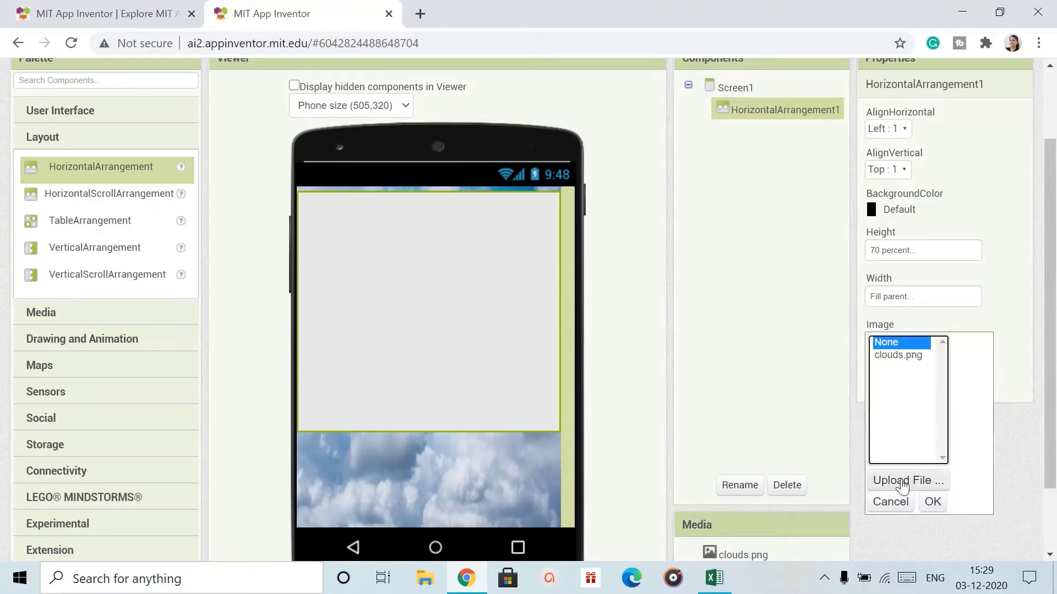
pyautogui.click(909, 482)
pyautogui.click(385, 221)
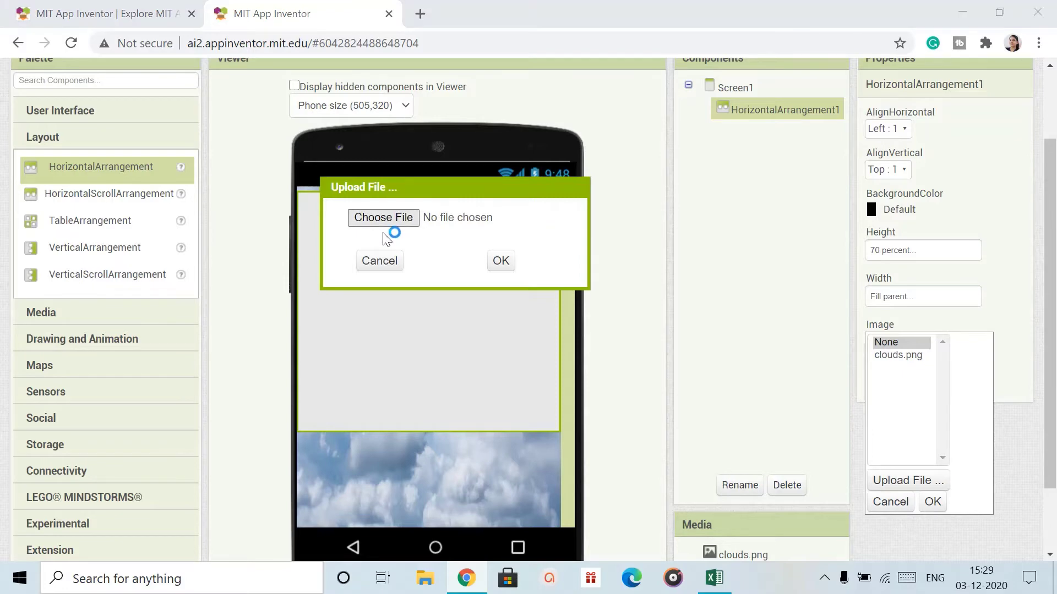
pyautogui.scroll(-8, 338, 224)
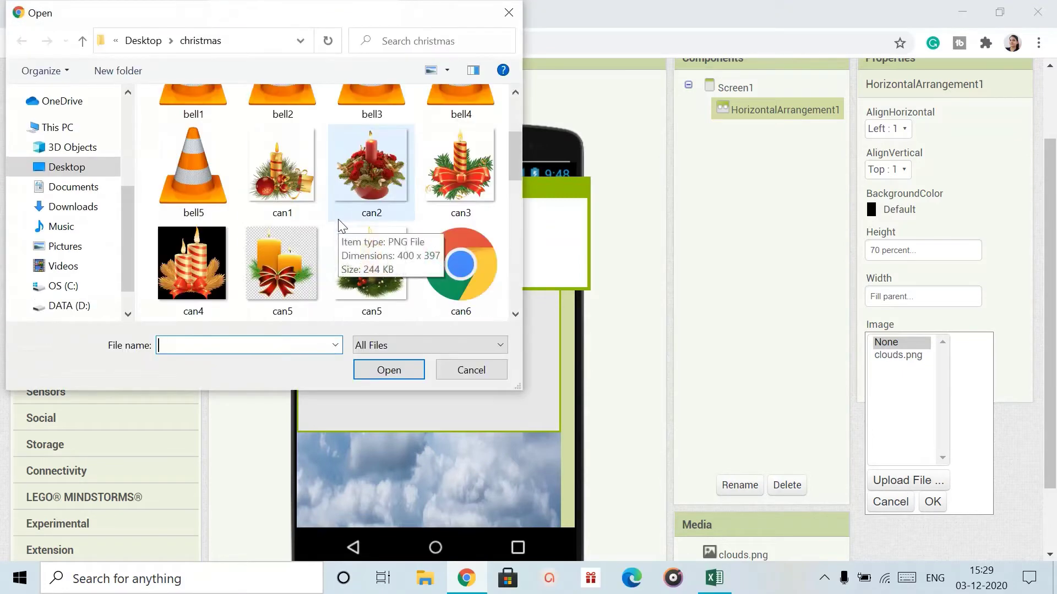
pyautogui.click(372, 129)
pyautogui.click(389, 367)
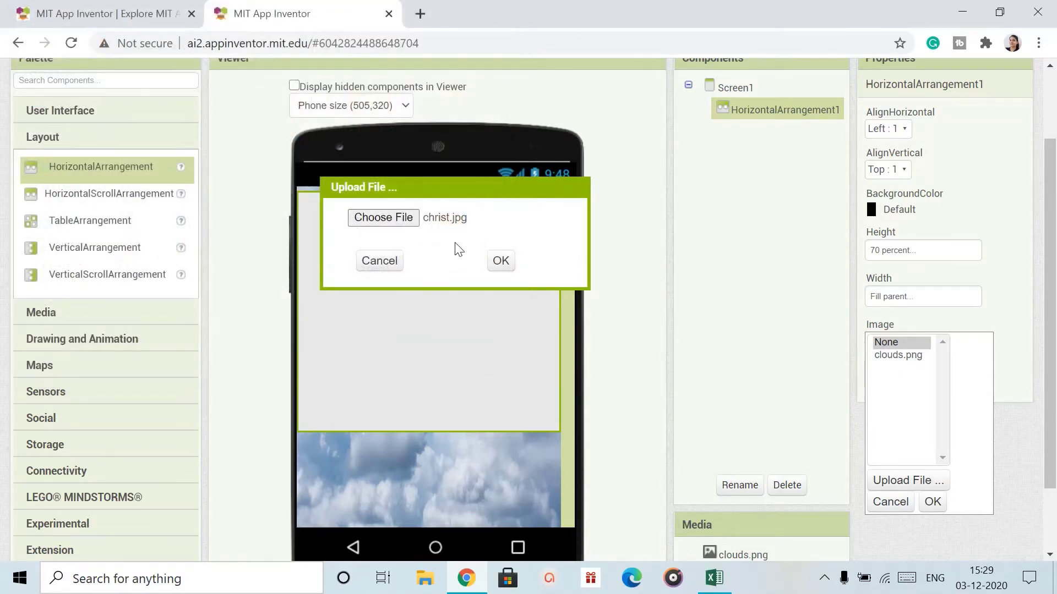
pyautogui.click(501, 261)
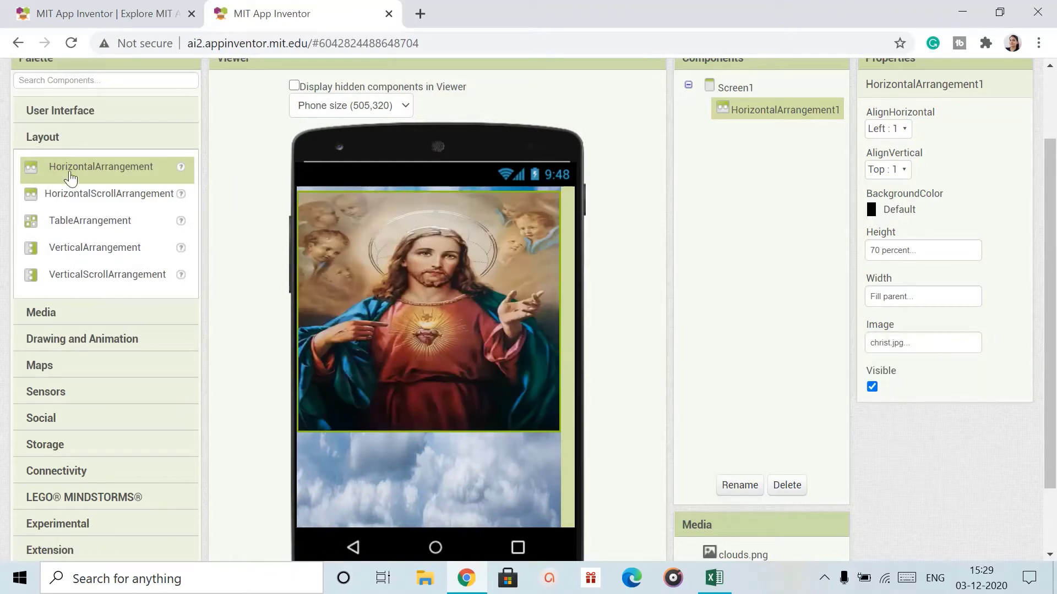
# - Add a second HorizontalArrangement to Screen1 below the one with the christ.jpg image
pyautogui.moveTo(71, 171); pyautogui.dragTo(308, 465)
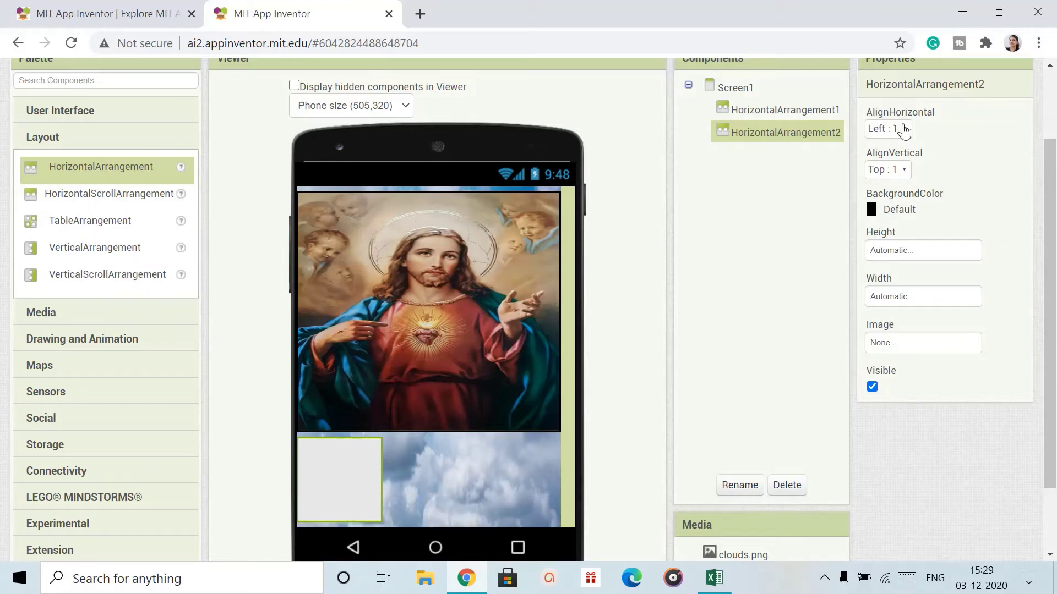
# - Center HorizontalArrangement2's contents horizontally (Center : 3) and vertically (Center : 2), and set its BackgroundColor to None
pyautogui.click(901, 129)
pyautogui.click(898, 179)
pyautogui.click(898, 172)
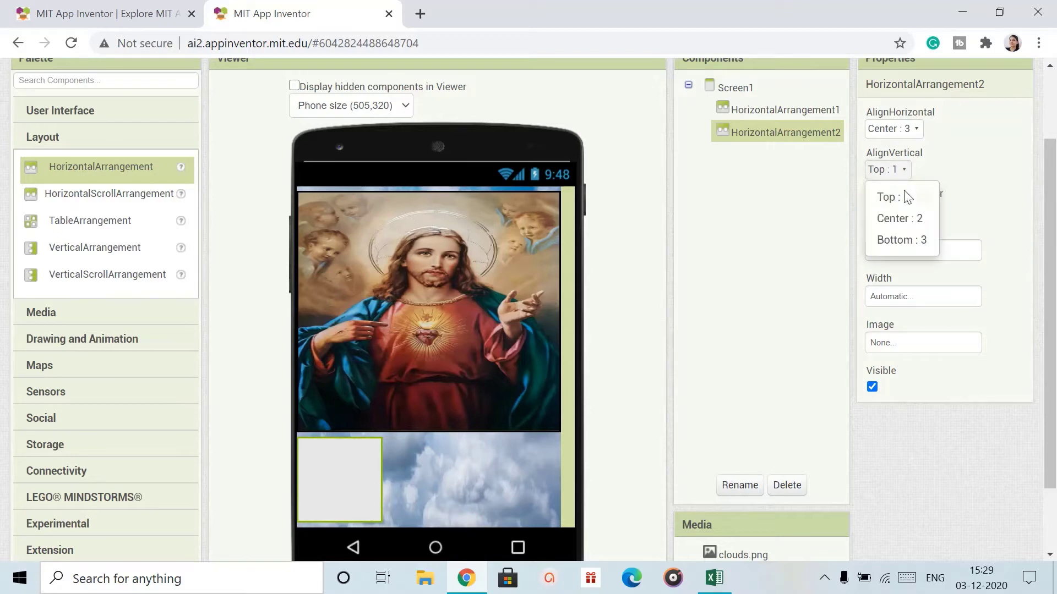
pyautogui.click(902, 217)
pyautogui.click(892, 215)
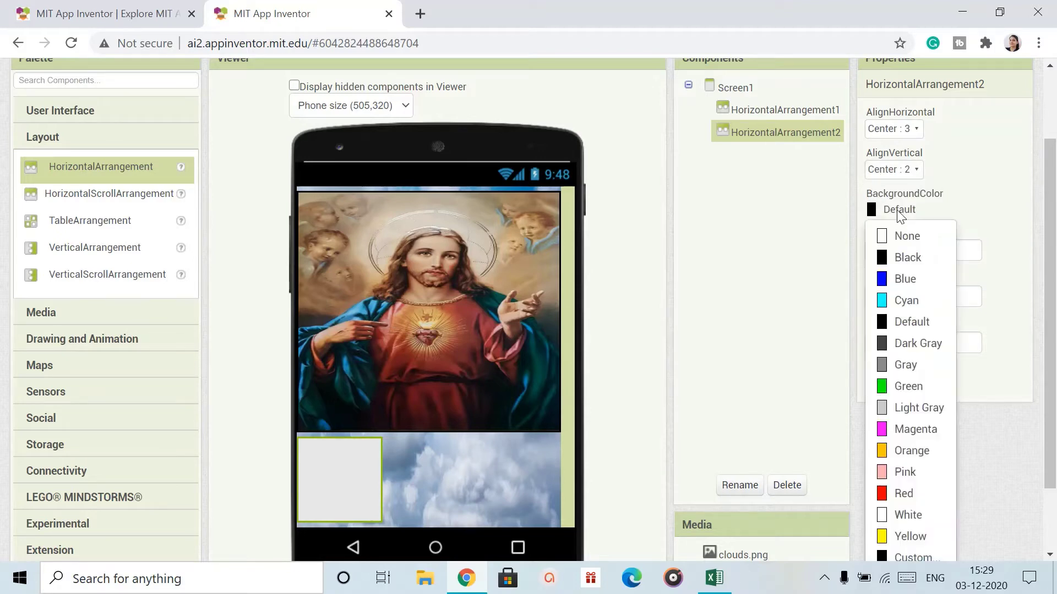
pyautogui.click(905, 235)
# - Set HorizontalArrangement2's height to 15 percent and its width to Fill parent
pyautogui.click(888, 256)
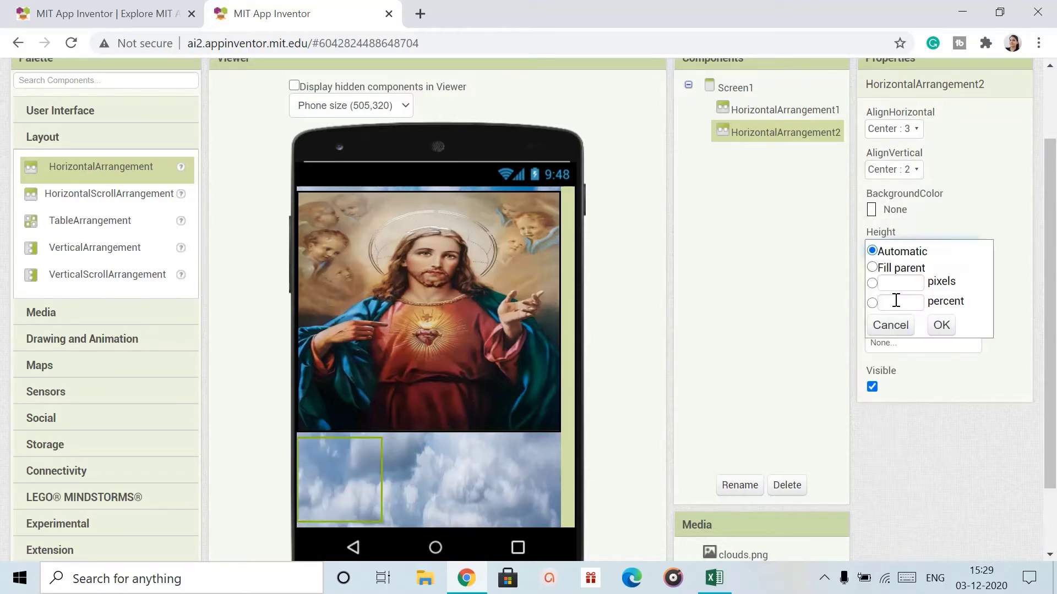
pyautogui.click(903, 304)
pyautogui.write('15')
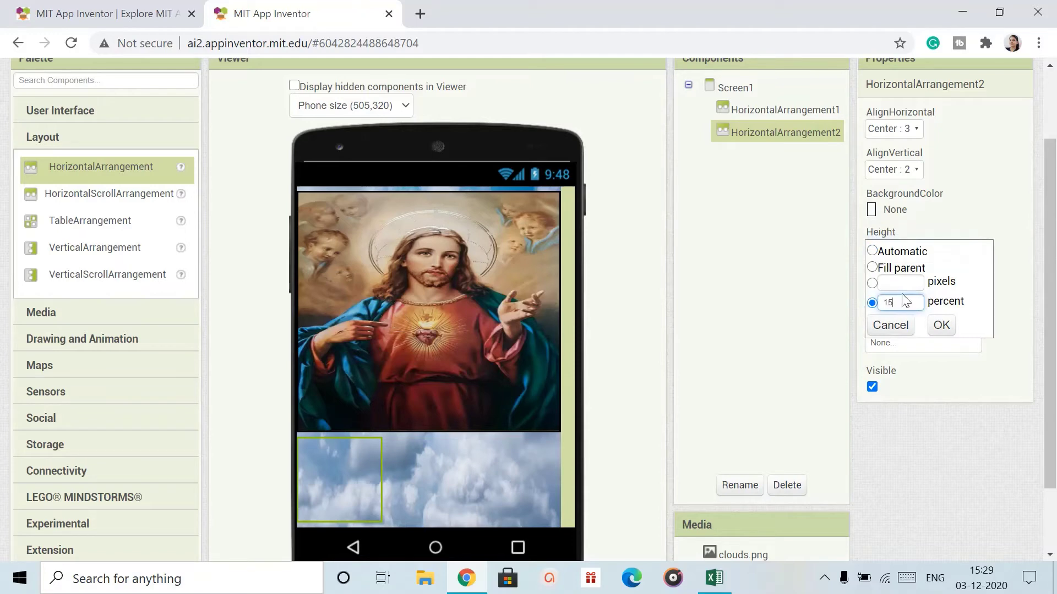
pyautogui.click(939, 326)
pyautogui.click(894, 305)
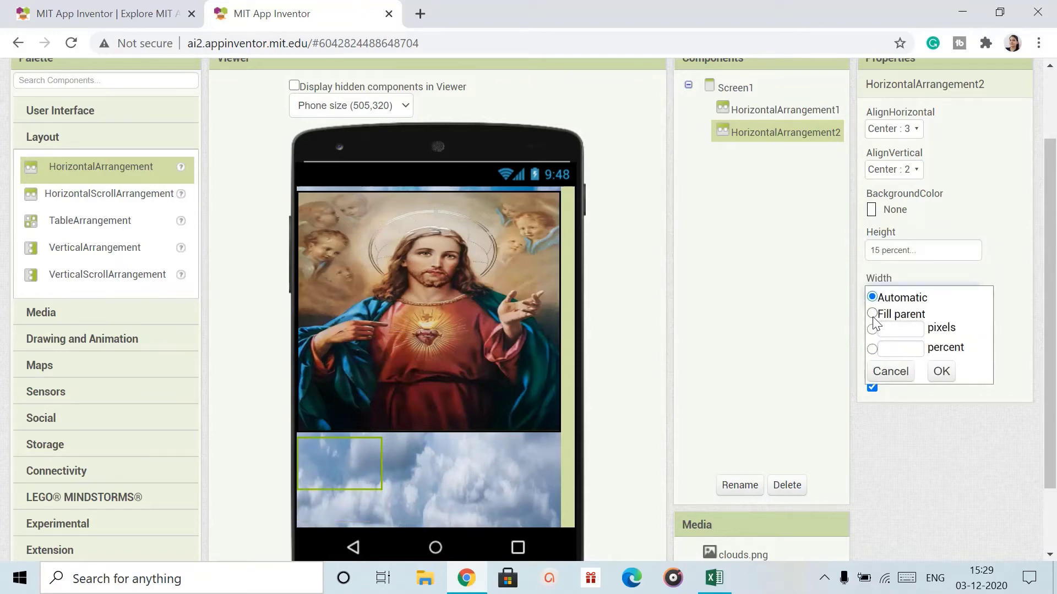
pyautogui.click(873, 314)
pyautogui.click(940, 372)
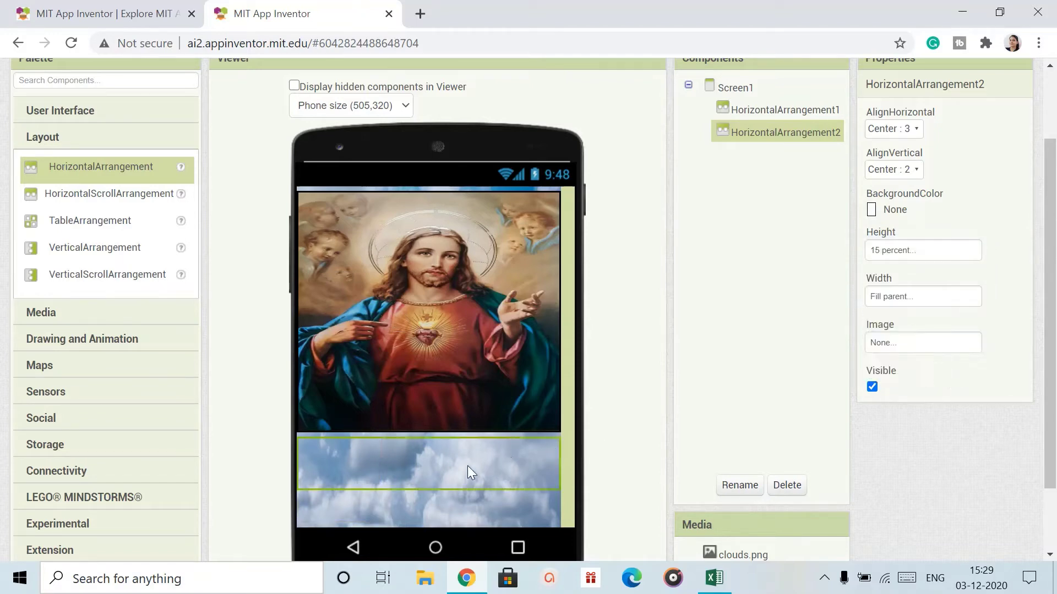
# - Add an Image component from the User Interface components inside HorizontalArrangement2
pyautogui.scroll(2, 89, 208)
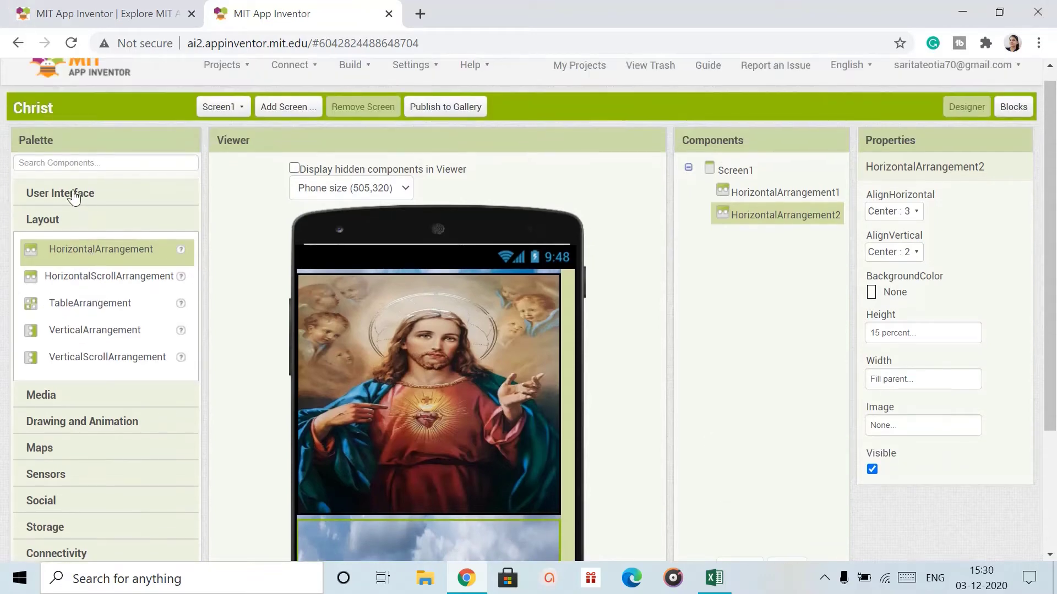
pyautogui.click(74, 195)
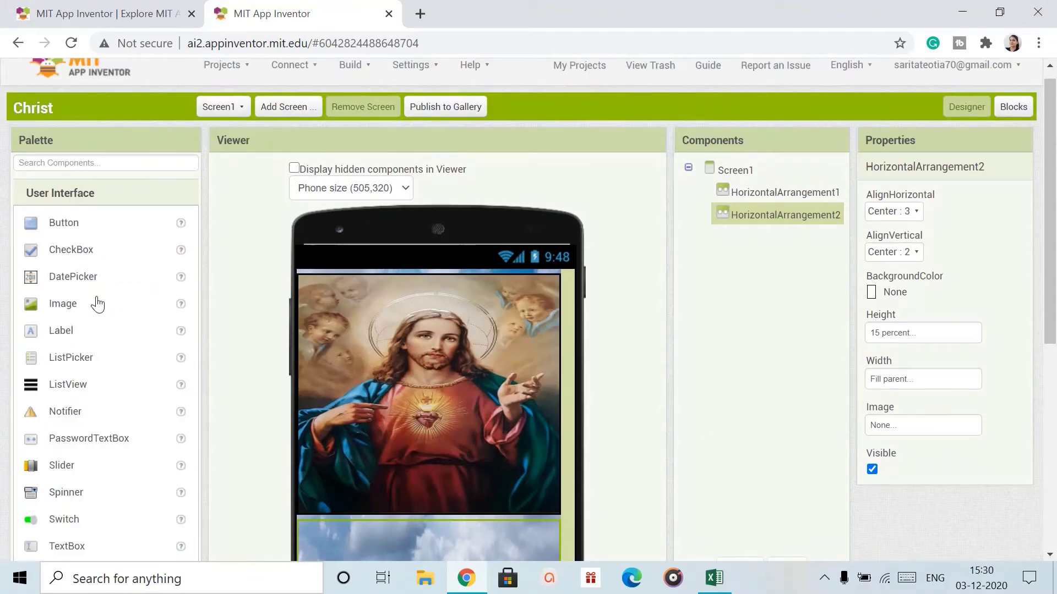
pyautogui.scroll(-2, 98, 304)
pyautogui.moveTo(65, 226)
pyautogui.mouseDown()
pyautogui.moveTo(291, 373)
pyautogui.moveTo(370, 467)
pyautogui.mouseUp()
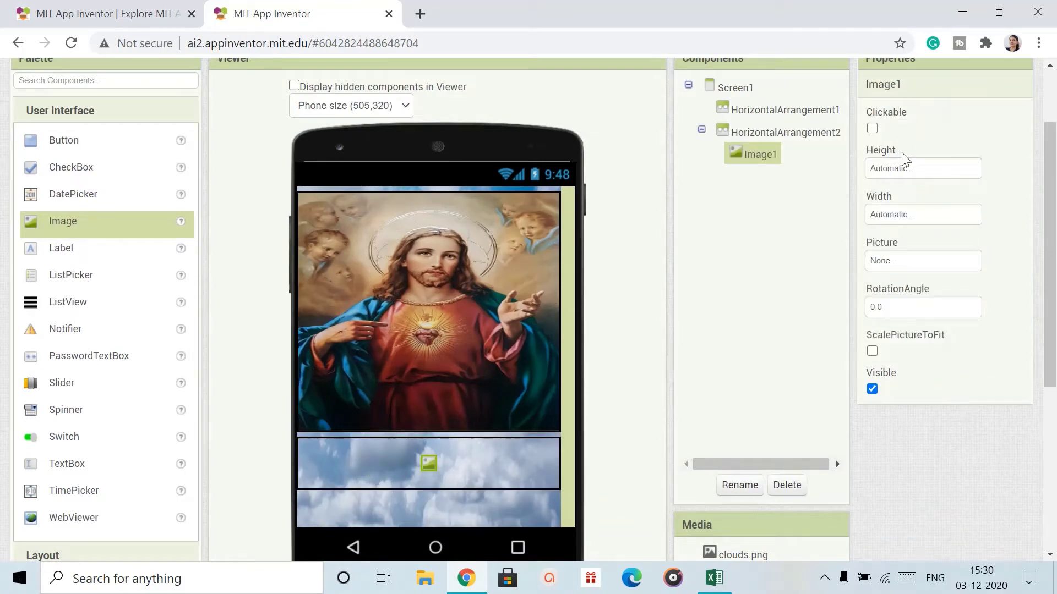
# - Set Image1's height to 15 percent and its width to 25 percent
pyautogui.click(896, 171)
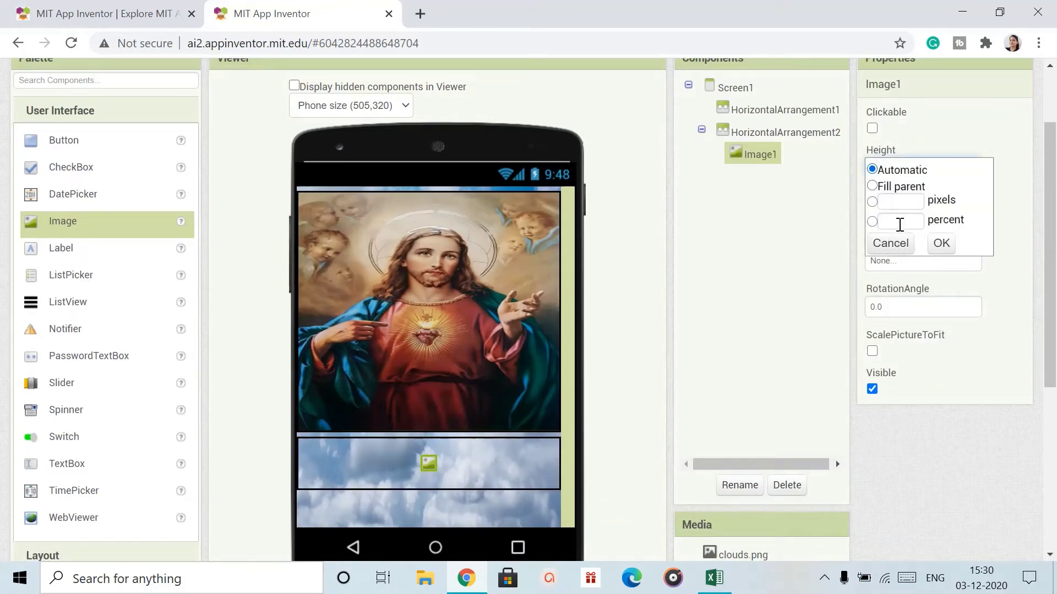
pyautogui.click(897, 231)
pyautogui.write('1')
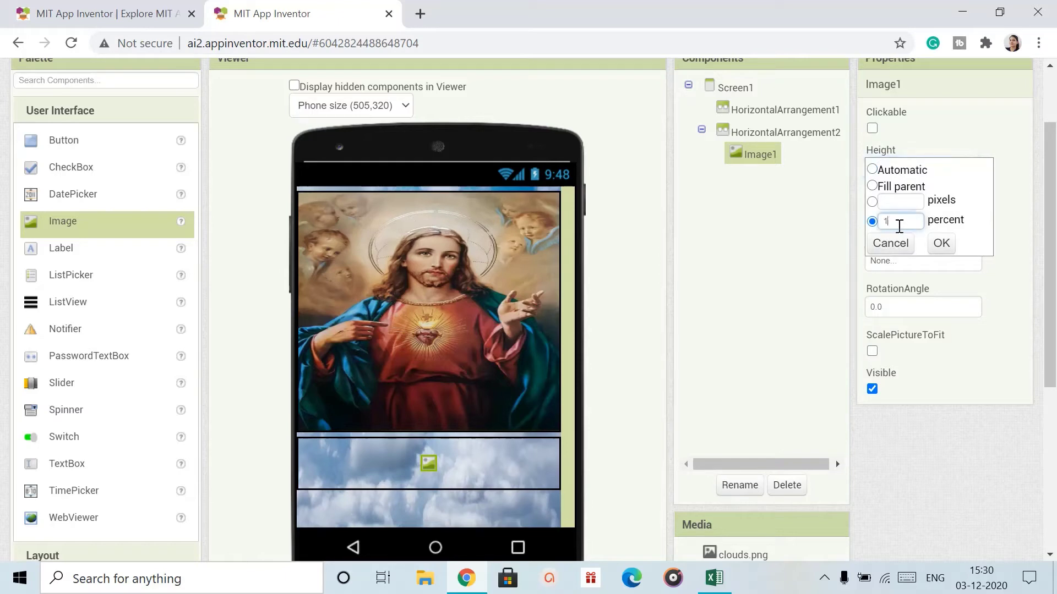
pyautogui.write('5')
pyautogui.click(940, 243)
pyautogui.click(898, 217)
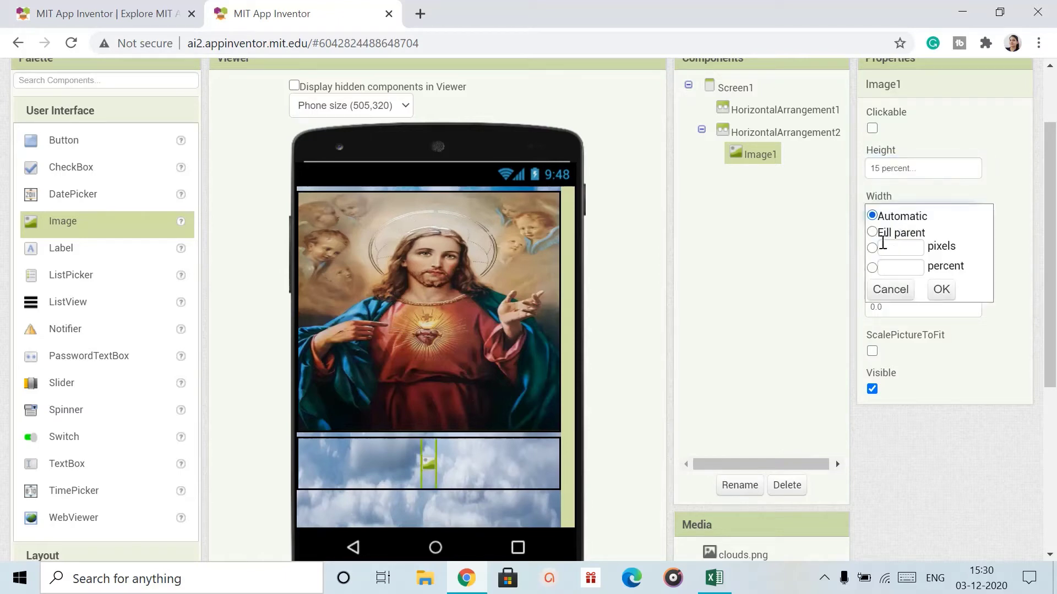
pyautogui.click(895, 269)
pyautogui.write('2')
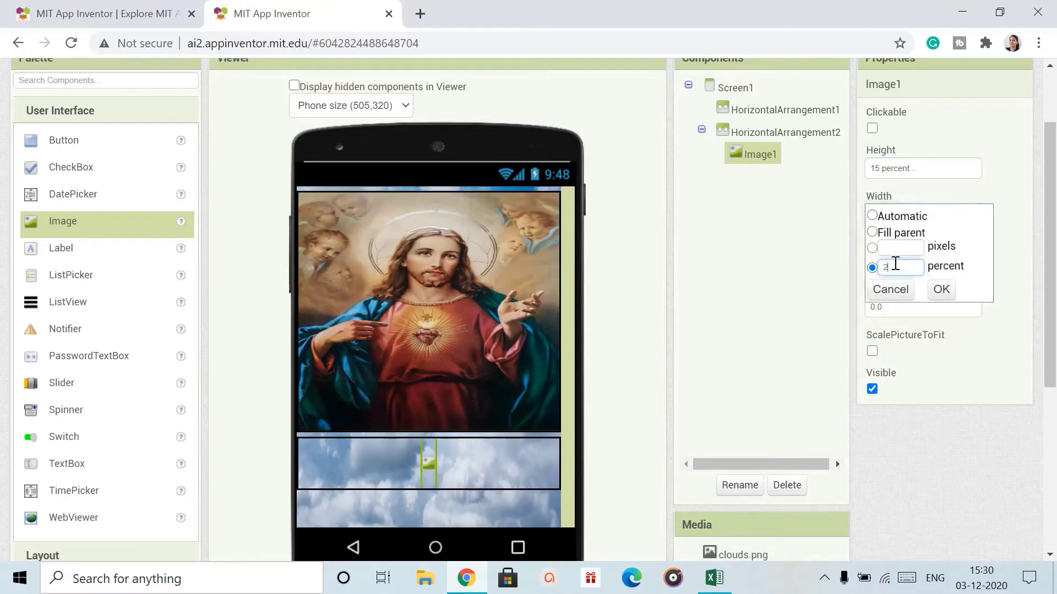
pyautogui.write('5')
pyautogui.click(941, 289)
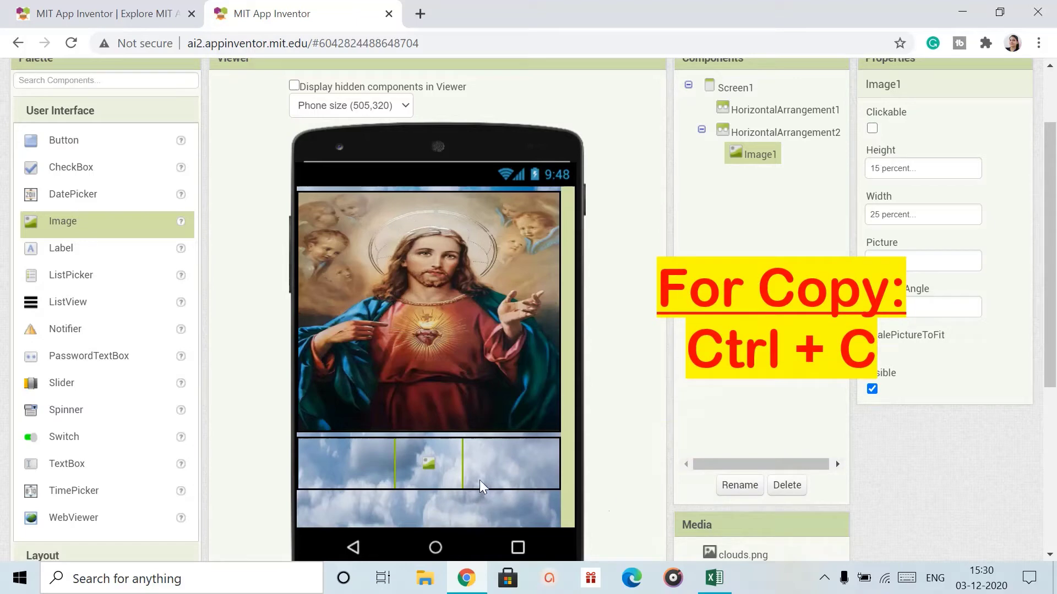
# - Duplicate Image1 inside HorizontalArrangement2 and upload the church bell file from the Desktop's christmas folder as the copy's picture
pyautogui.click(523, 486)
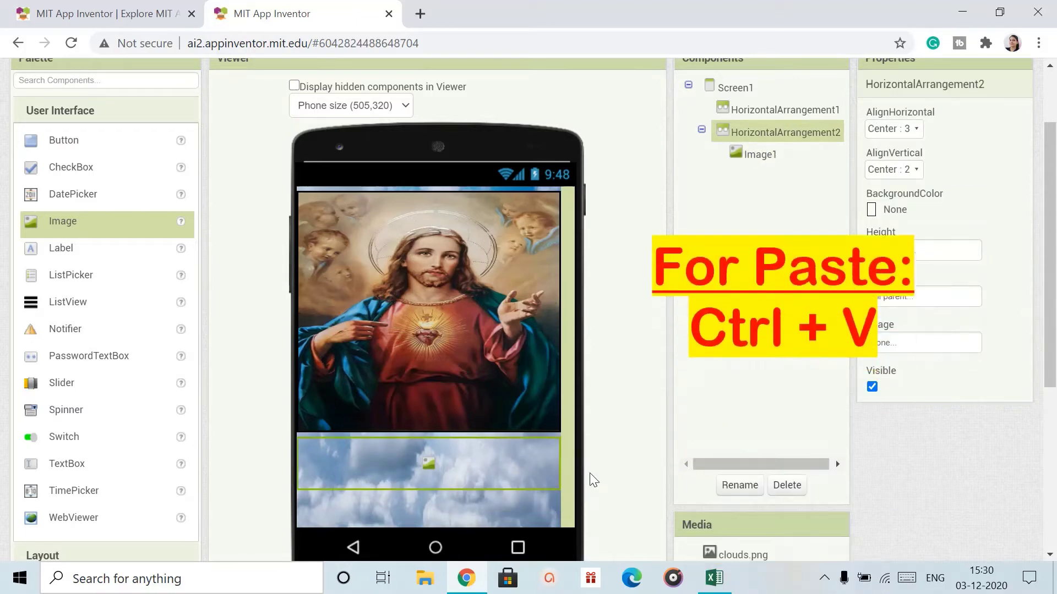
pyautogui.hotkey('ctrl', 'v')
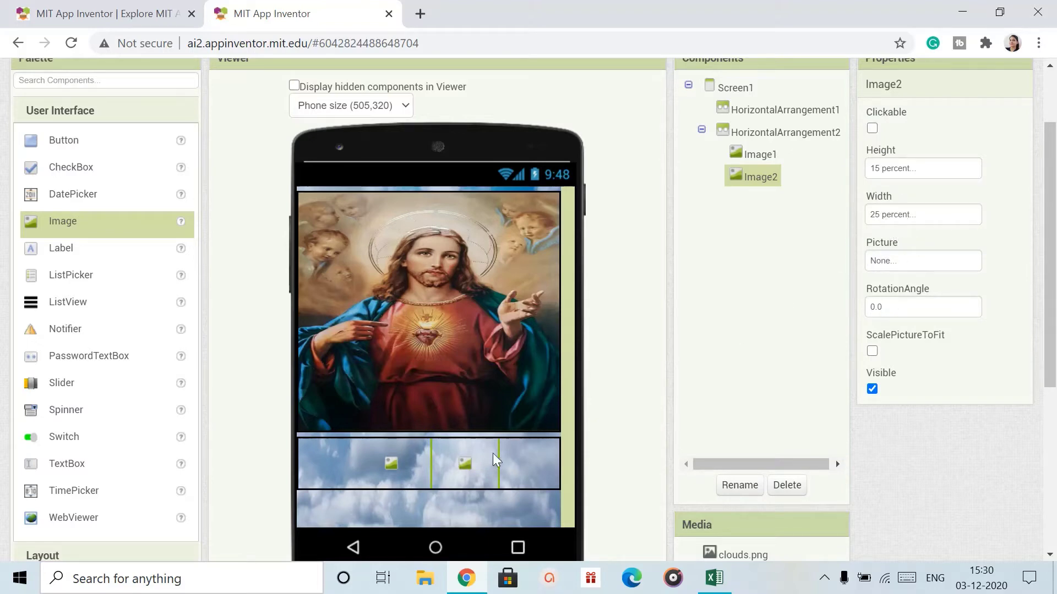
pyautogui.click(897, 260)
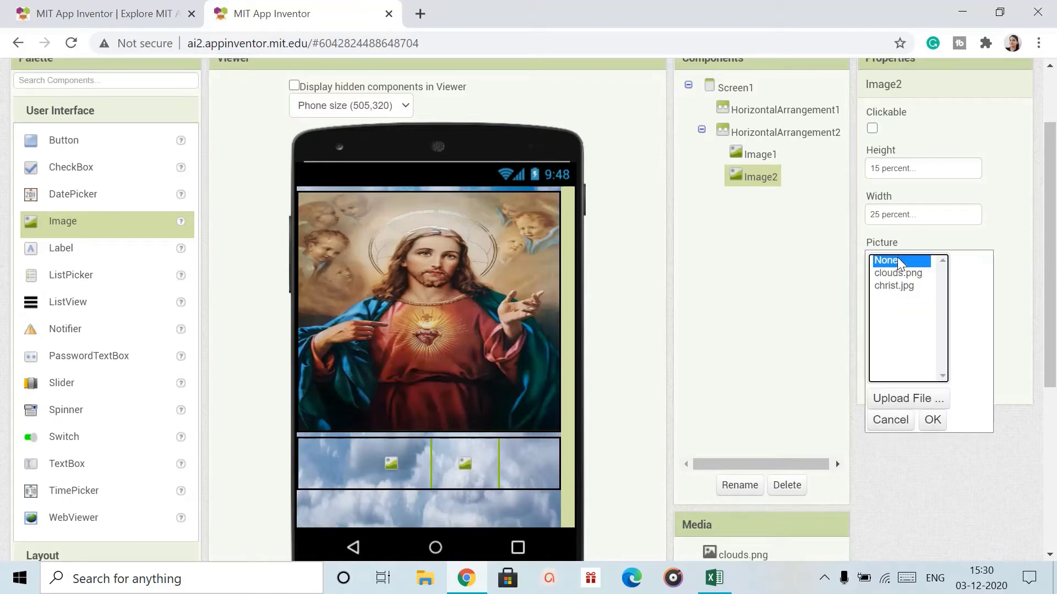
pyautogui.click(908, 399)
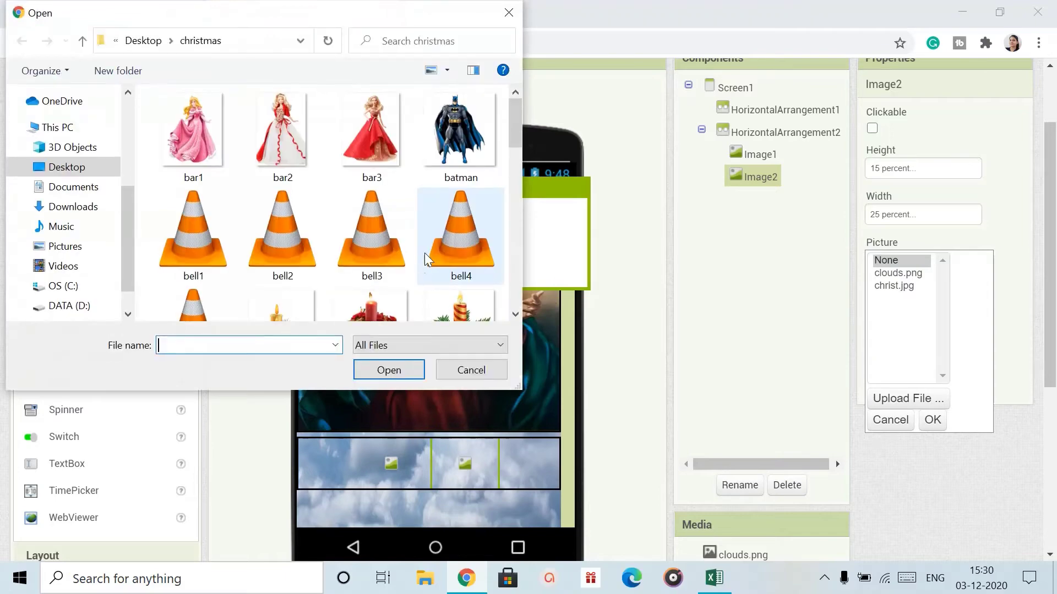
pyautogui.moveTo(513, 132); pyautogui.dragTo(520, 214)
pyautogui.click(476, 238)
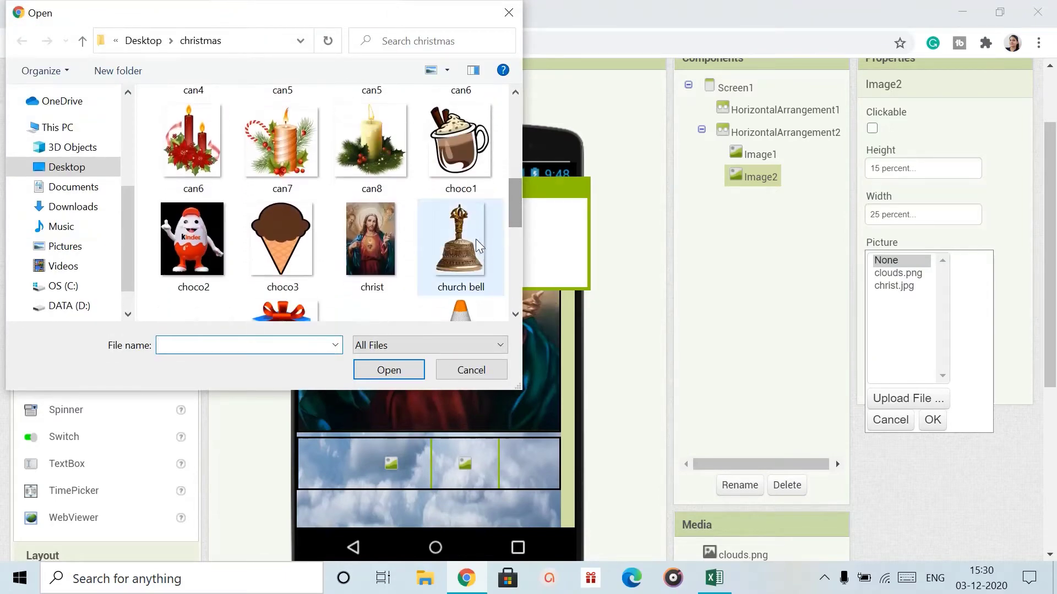
pyautogui.click(388, 372)
pyautogui.click(499, 262)
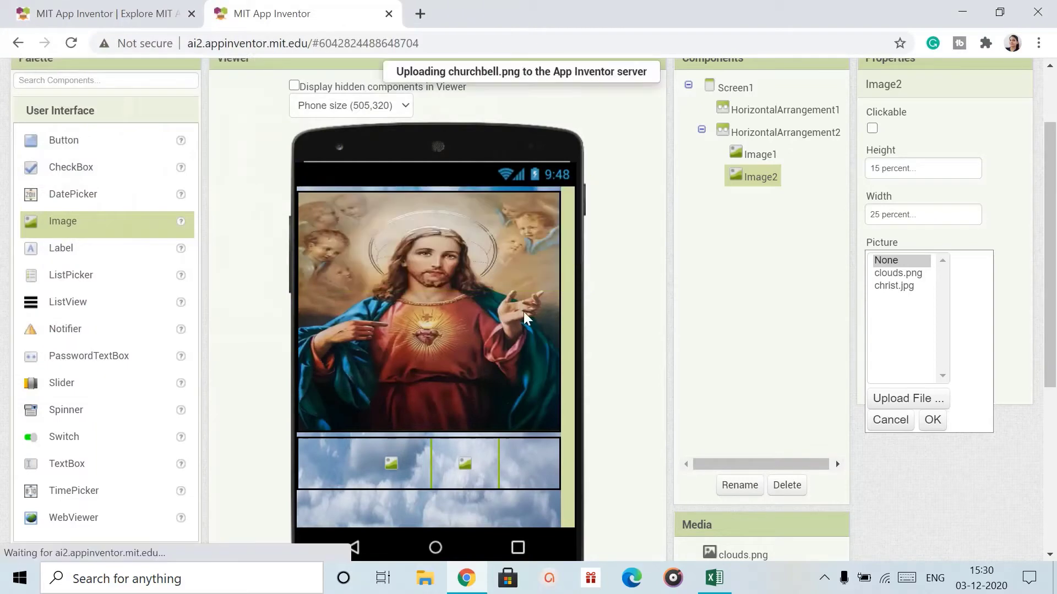
# - Add a third HorizontalArrangement to Screen1 below the one holding the two images
pyautogui.scroll(-3, 529, 352)
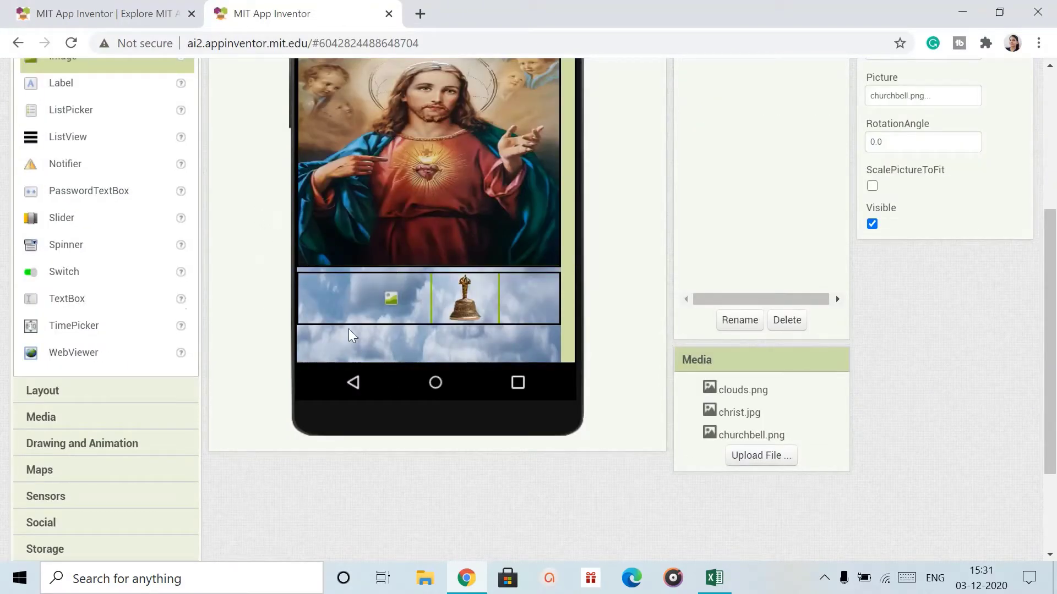
pyautogui.scroll(3, 165, 253)
pyautogui.scroll(-3, 95, 336)
pyautogui.click(55, 392)
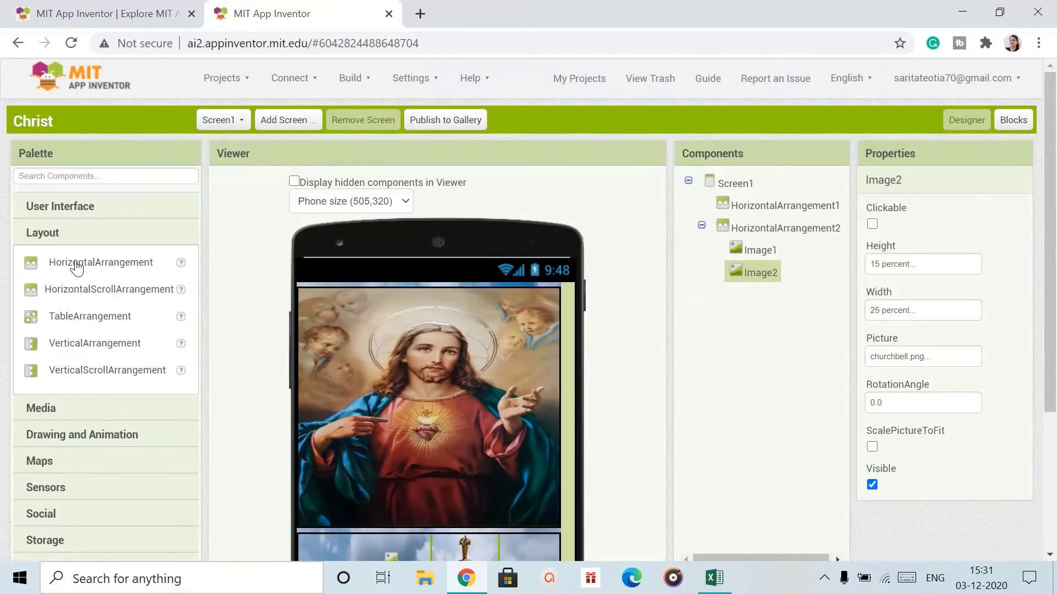
pyautogui.moveTo(77, 268); pyautogui.dragTo(336, 553)
# - Set HorizontalArrangement3's height to 10 percent and its width to Fill parent
pyautogui.scroll(-3, 357, 418)
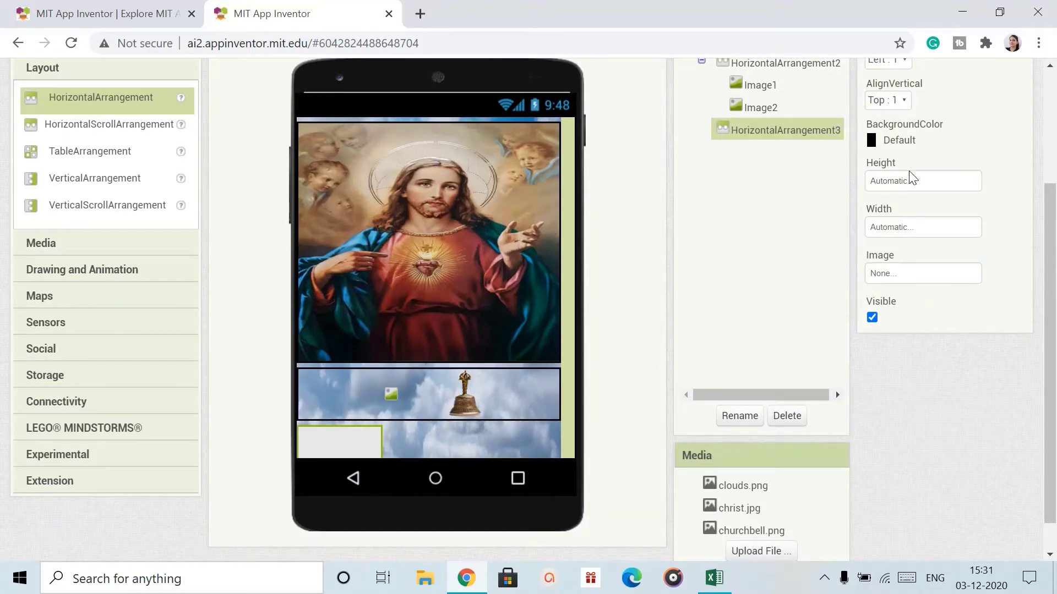
pyautogui.click(900, 184)
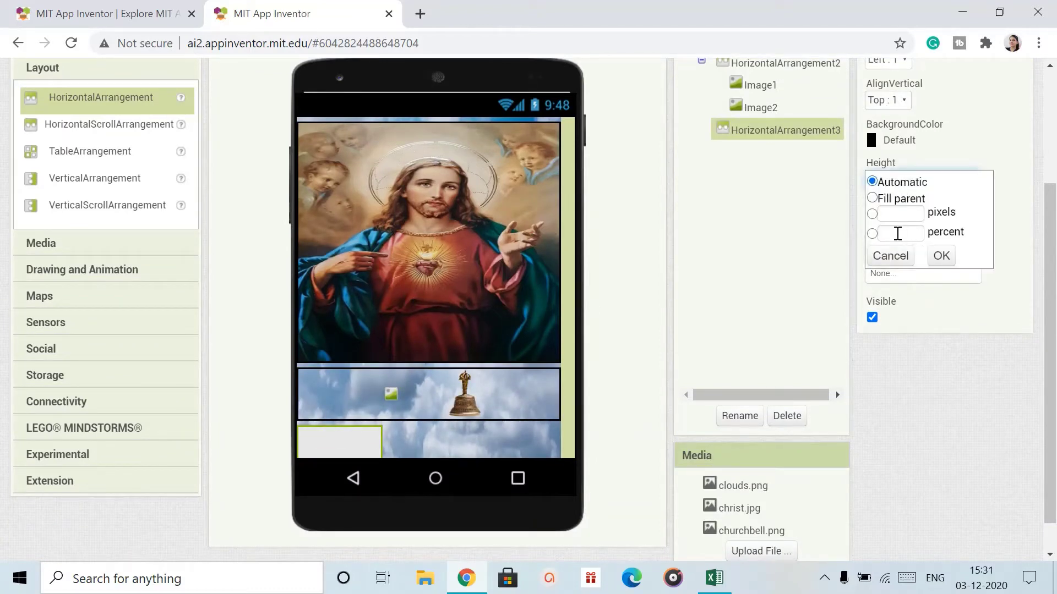
pyautogui.click(897, 234)
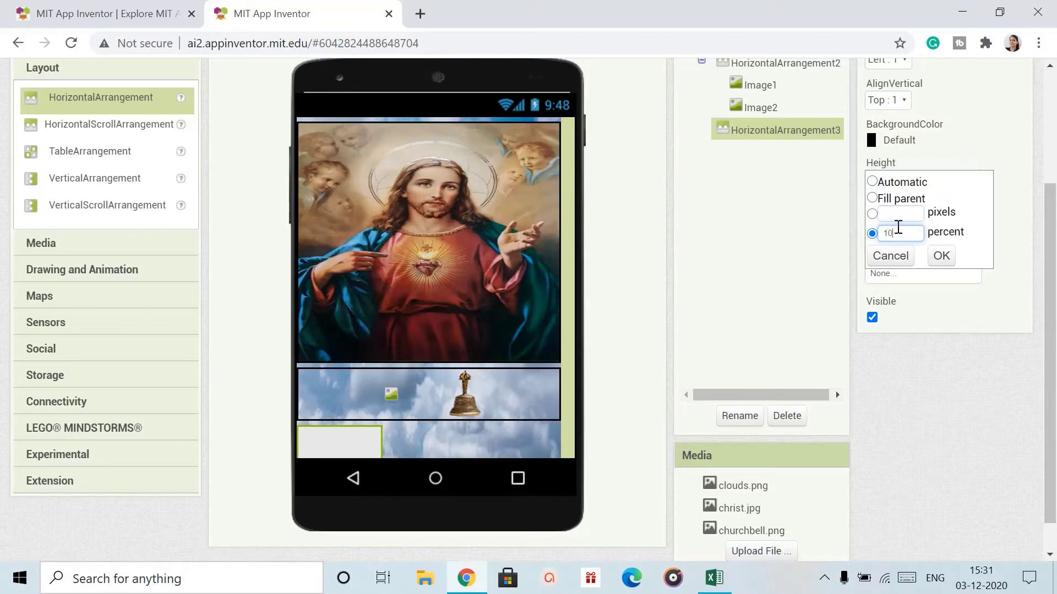
pyautogui.write('10')
pyautogui.click(940, 256)
pyautogui.click(881, 226)
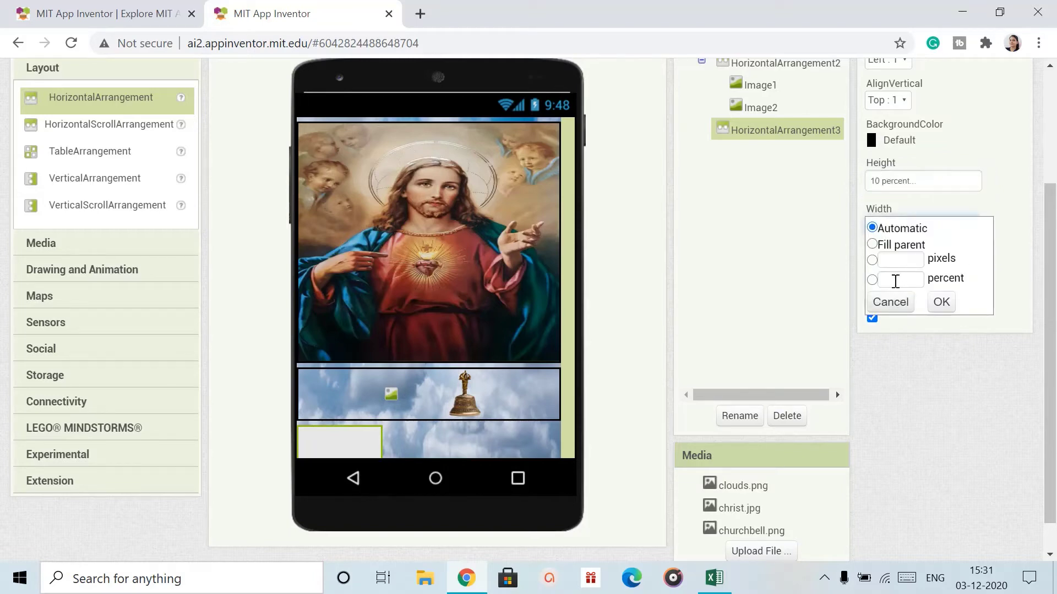
pyautogui.click(896, 281)
pyautogui.click(873, 244)
pyautogui.click(940, 301)
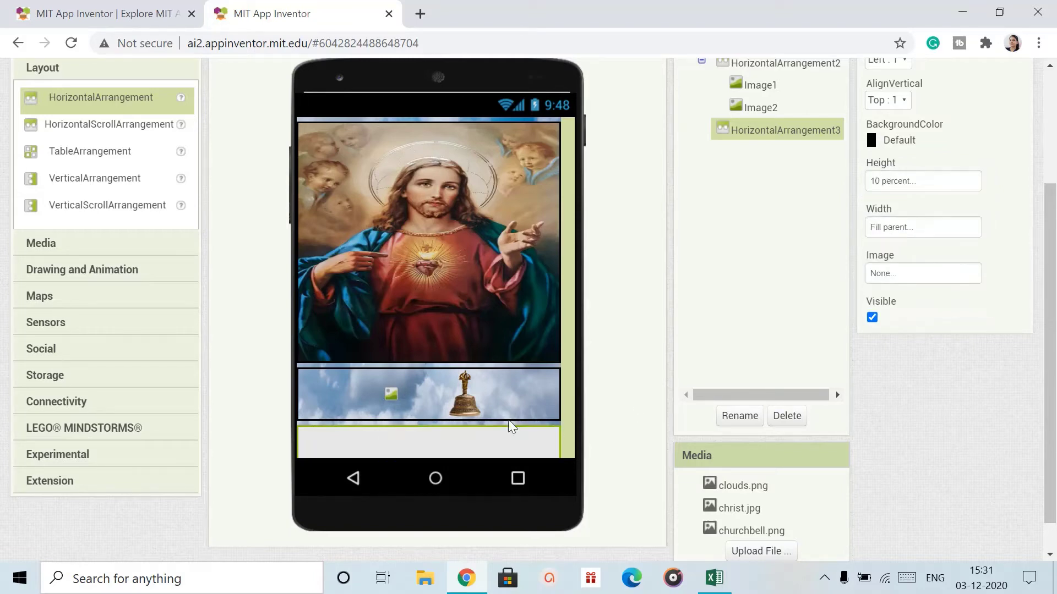
# - Change HorizontalArrangement3's height to 8 percent
pyautogui.click(885, 185)
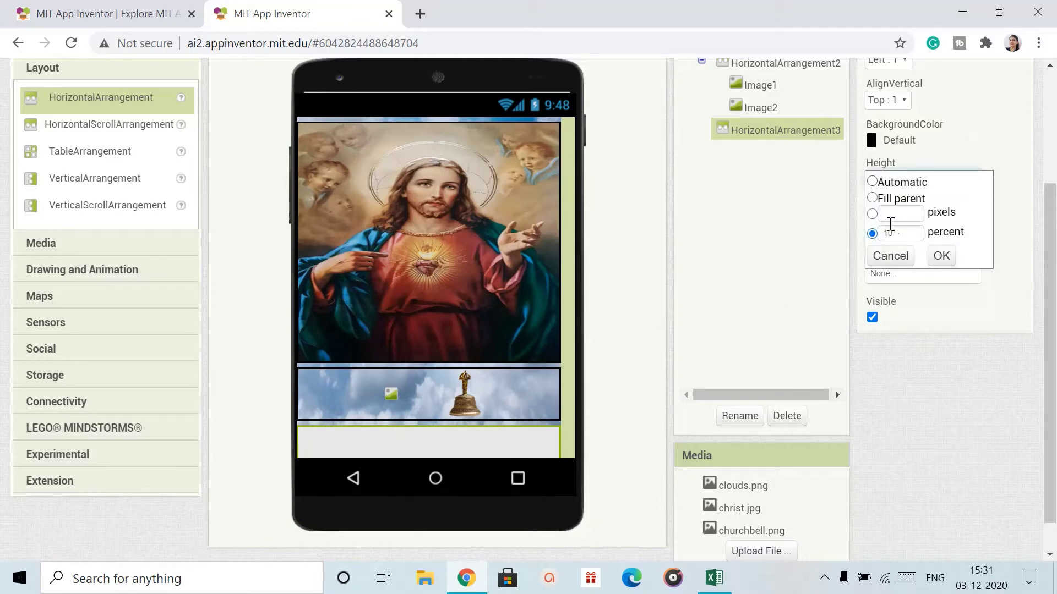
pyautogui.click(903, 237)
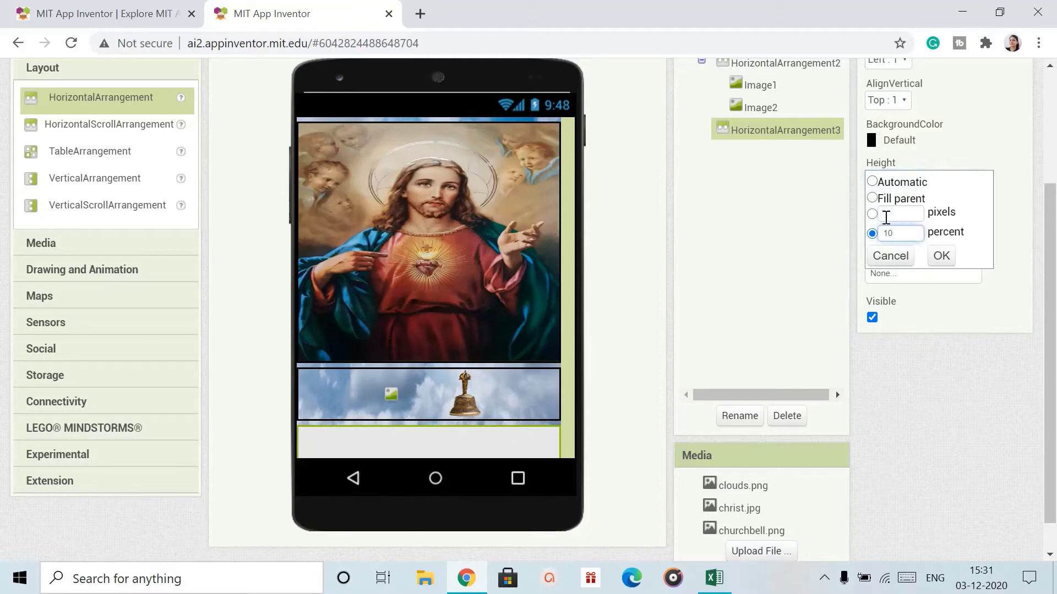
pyautogui.write('8')
pyautogui.press('Return')
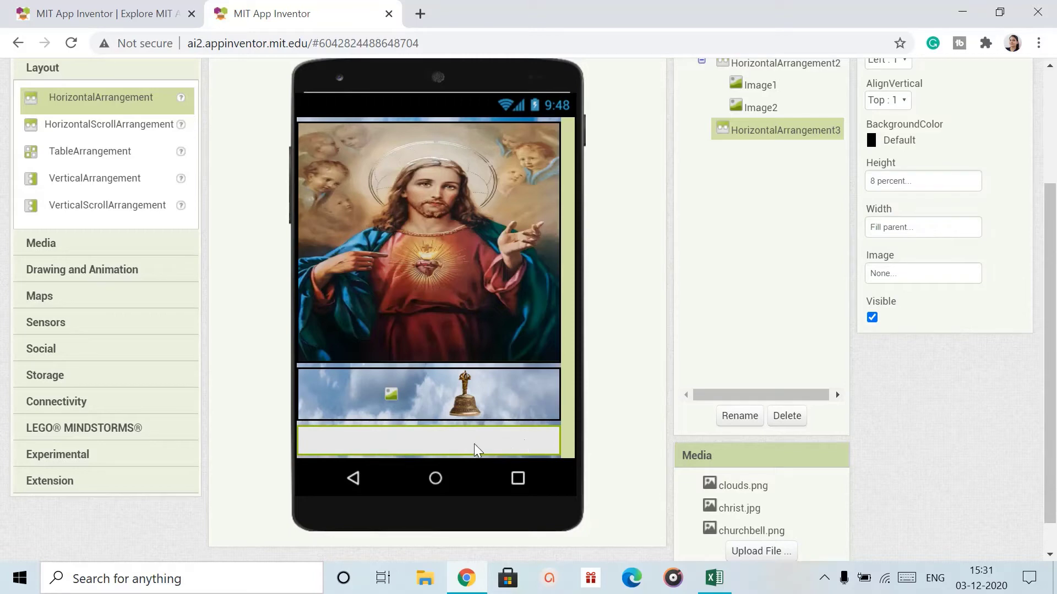
# - Add a Button component from the User Interface components inside HorizontalArrangement3
pyautogui.scroll(3, 78, 185)
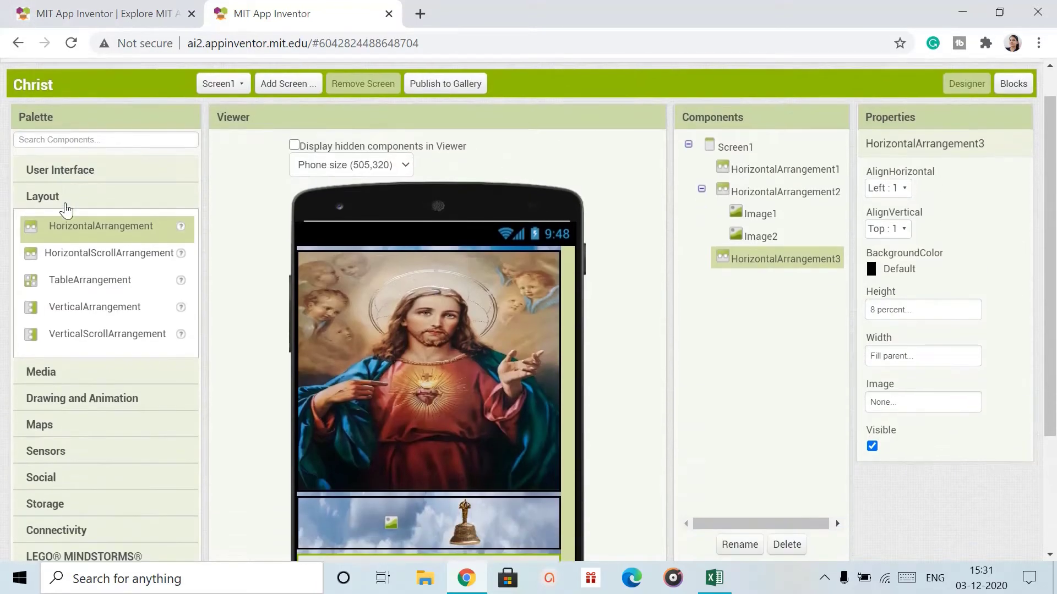
pyautogui.scroll(-1, 66, 209)
pyautogui.click(52, 127)
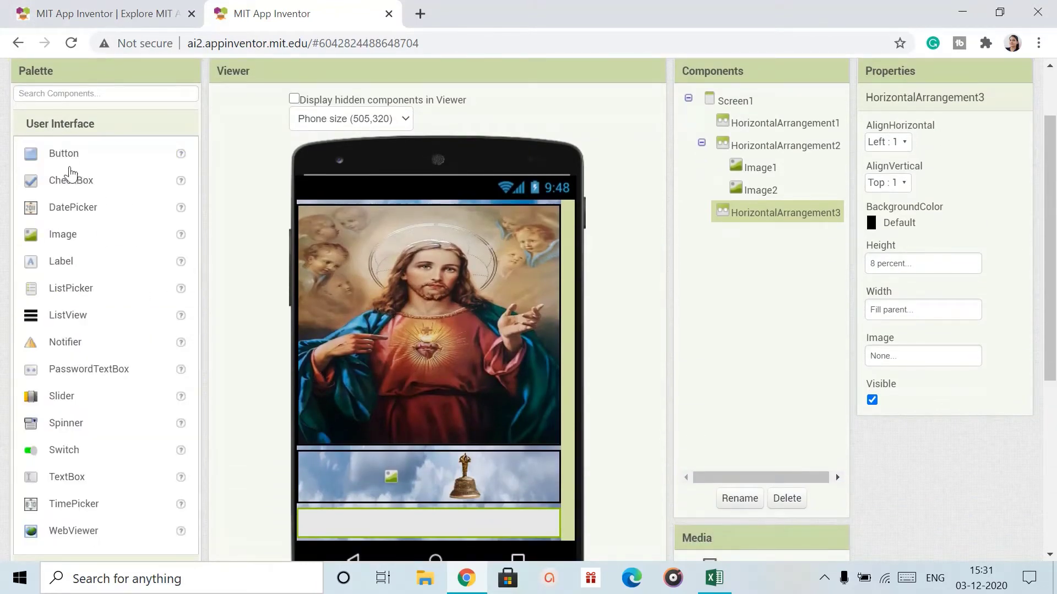
pyautogui.moveTo(56, 157); pyautogui.dragTo(358, 525)
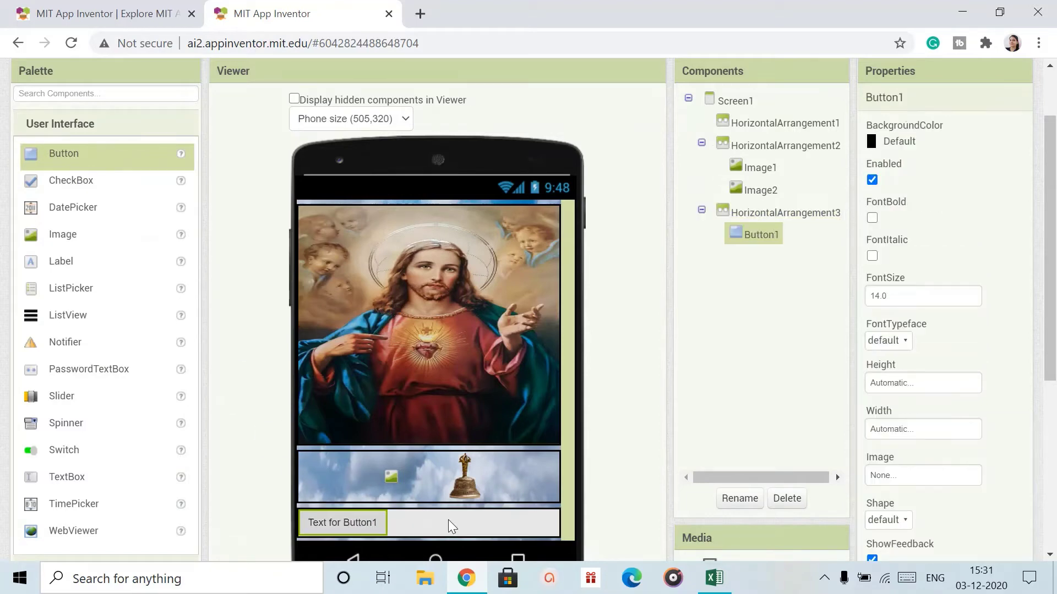
# - Center HorizontalArrangement3's contents both horizontally and vertically
pyautogui.click(896, 144)
pyautogui.click(896, 189)
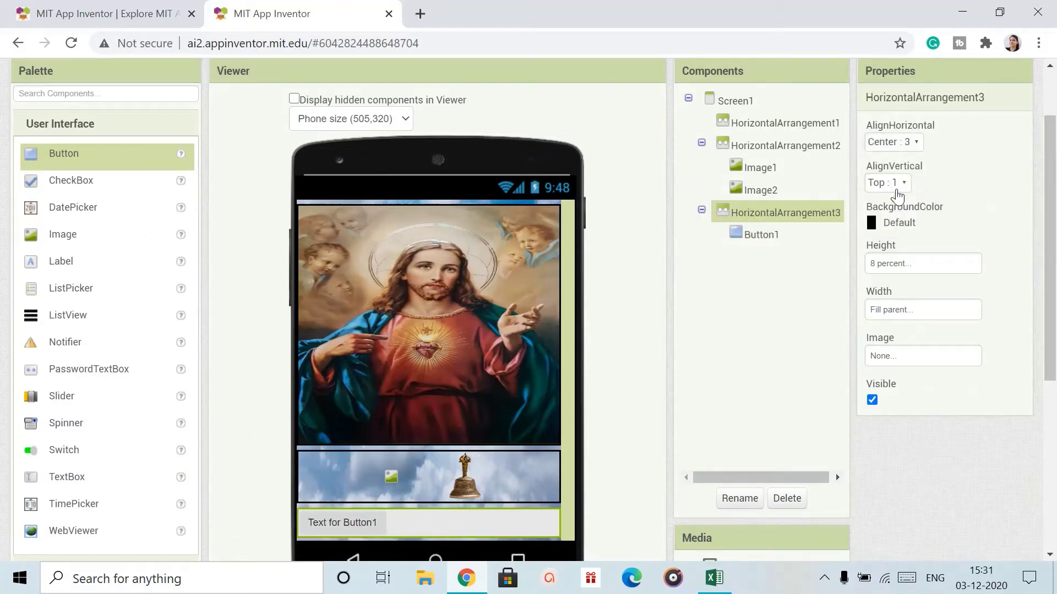
pyautogui.click(899, 190)
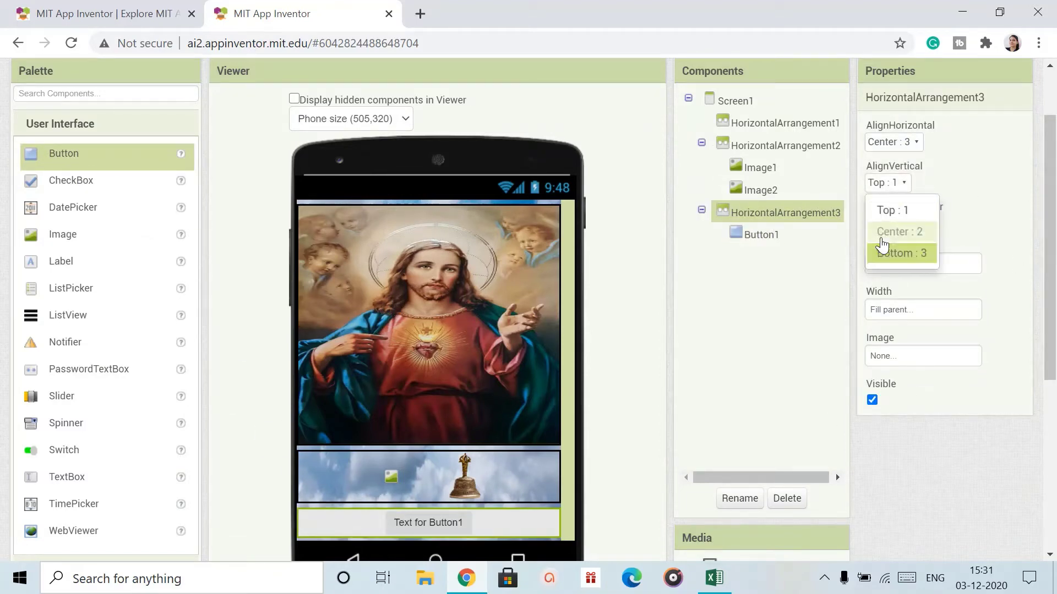
pyautogui.click(886, 235)
# - Set HorizontalArrangement3's background color to None
pyautogui.scroll(-5, 397, 381)
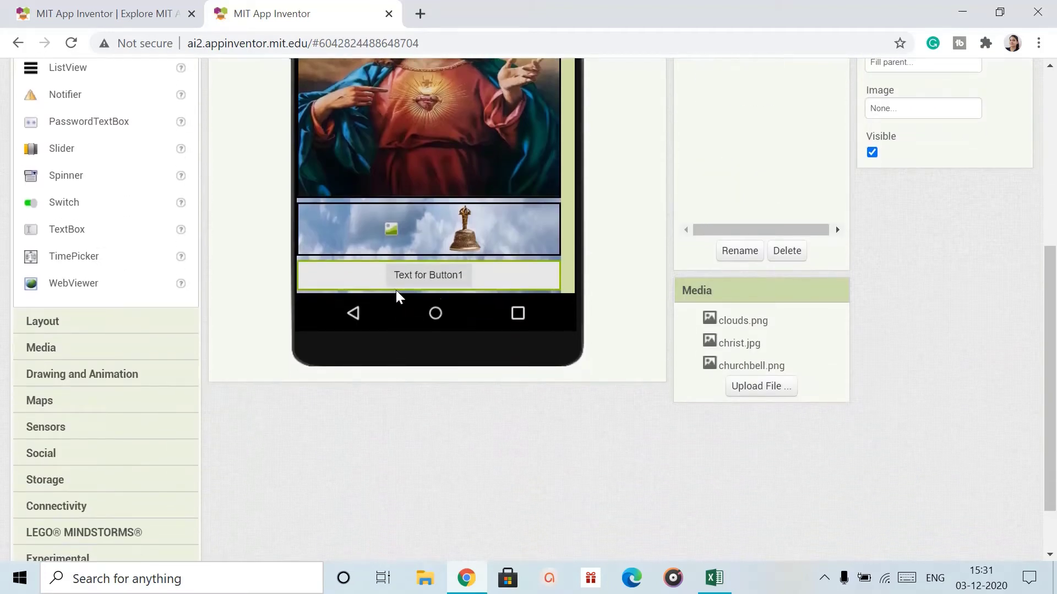
pyautogui.click(456, 277)
pyautogui.click(549, 275)
pyautogui.scroll(5, 934, 167)
pyautogui.click(895, 228)
pyautogui.click(905, 247)
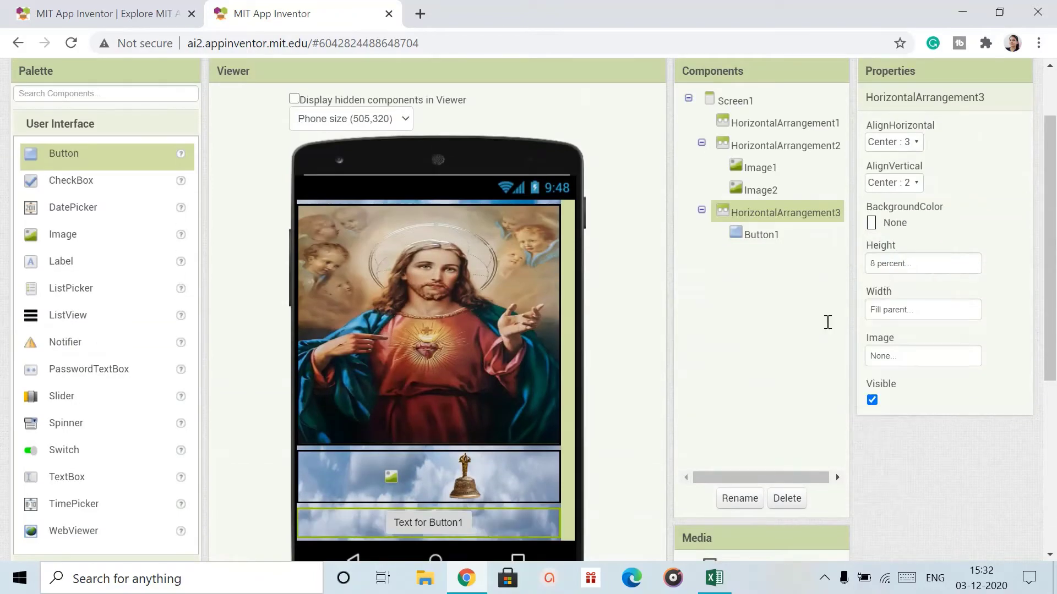
# - Format Button1's text as bold and italic, with font size 18 and the serif typeface
pyautogui.scroll(-5, 524, 359)
pyautogui.click(438, 284)
pyautogui.scroll(5, 915, 165)
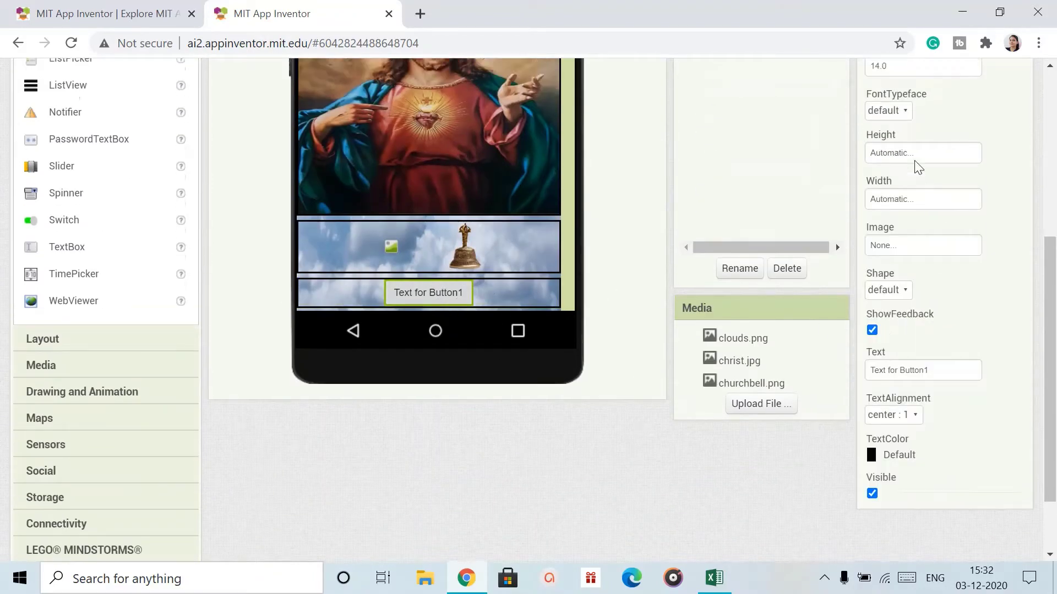
pyautogui.click(872, 219)
pyautogui.click(873, 256)
pyautogui.click(882, 295)
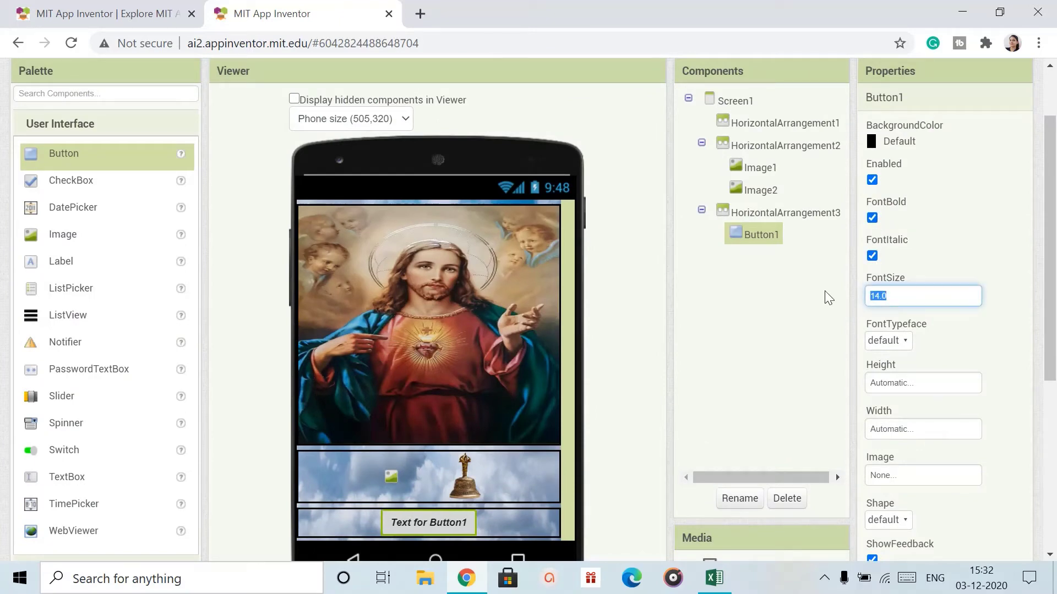
pyautogui.write('18')
pyautogui.scroll(-2, 828, 298)
pyautogui.click(887, 258)
pyautogui.click(892, 328)
# - Set Button1's text to "Light Candle" and its text color to Red
pyautogui.scroll(-3, 908, 341)
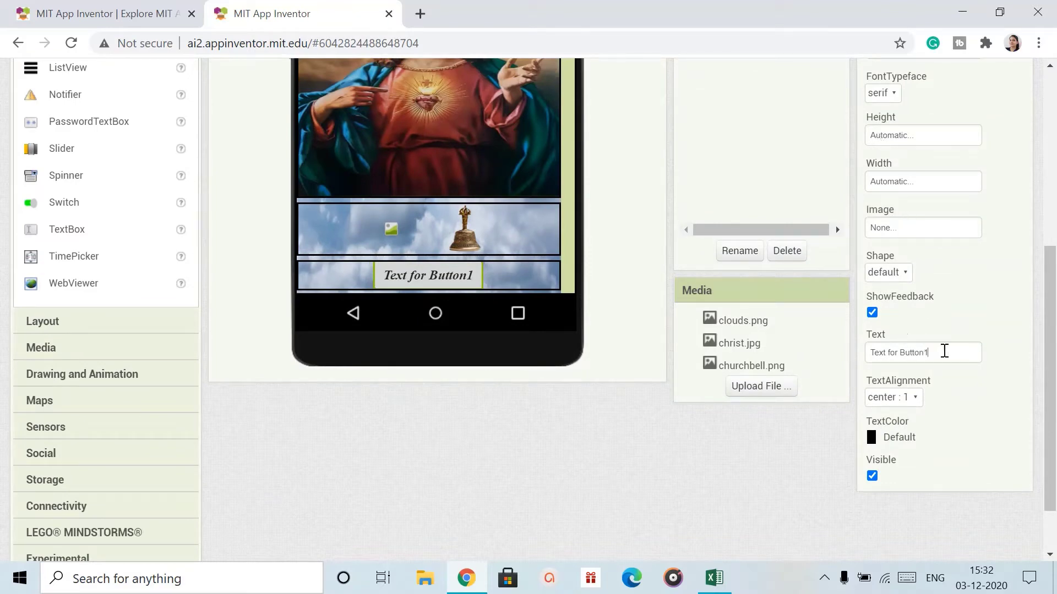
pyautogui.click(945, 350)
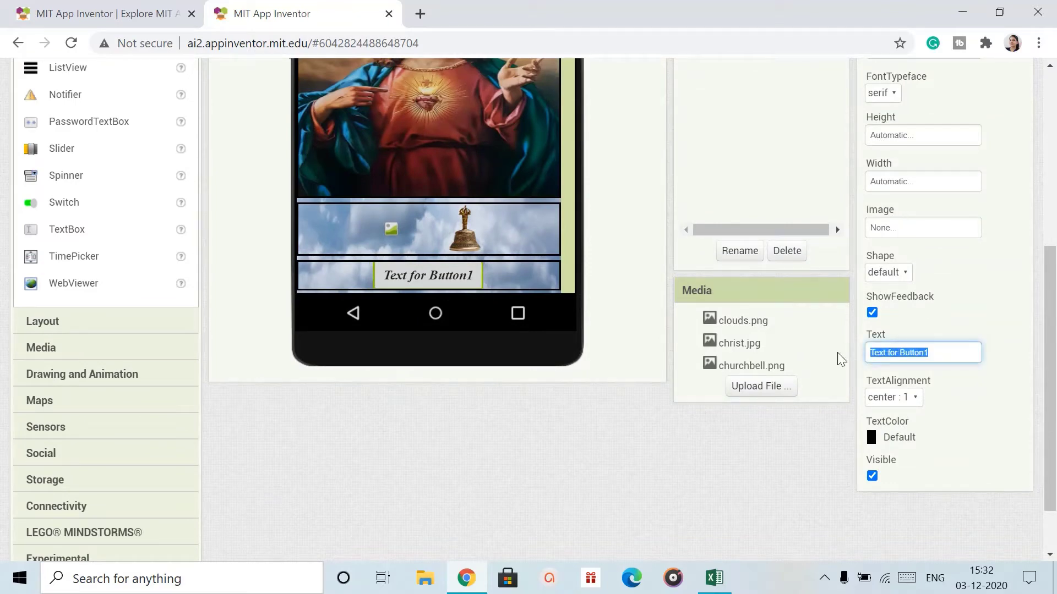
pyautogui.write('Light Candle')
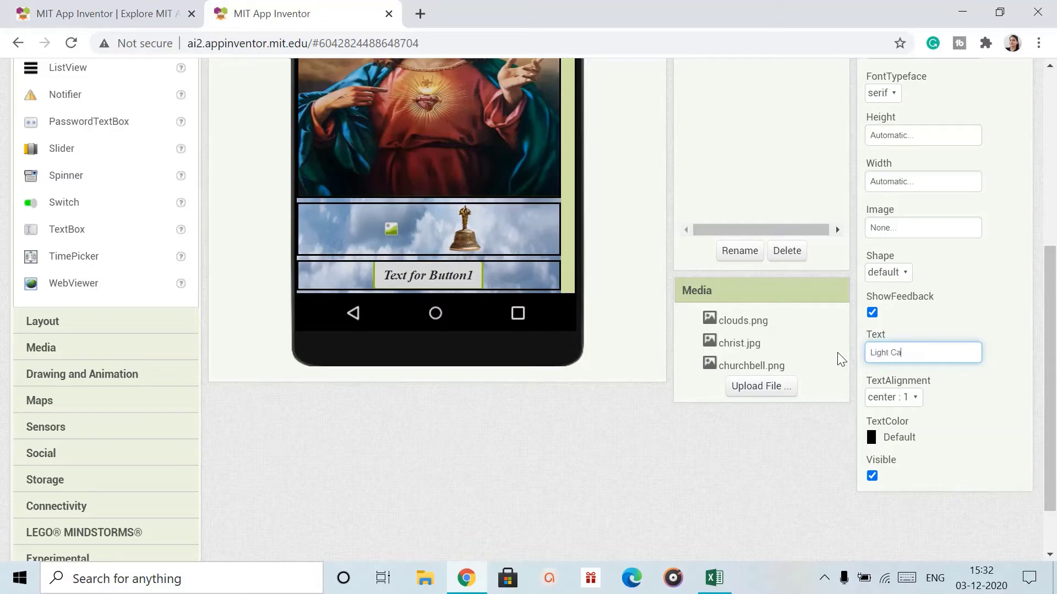
pyautogui.click(890, 438)
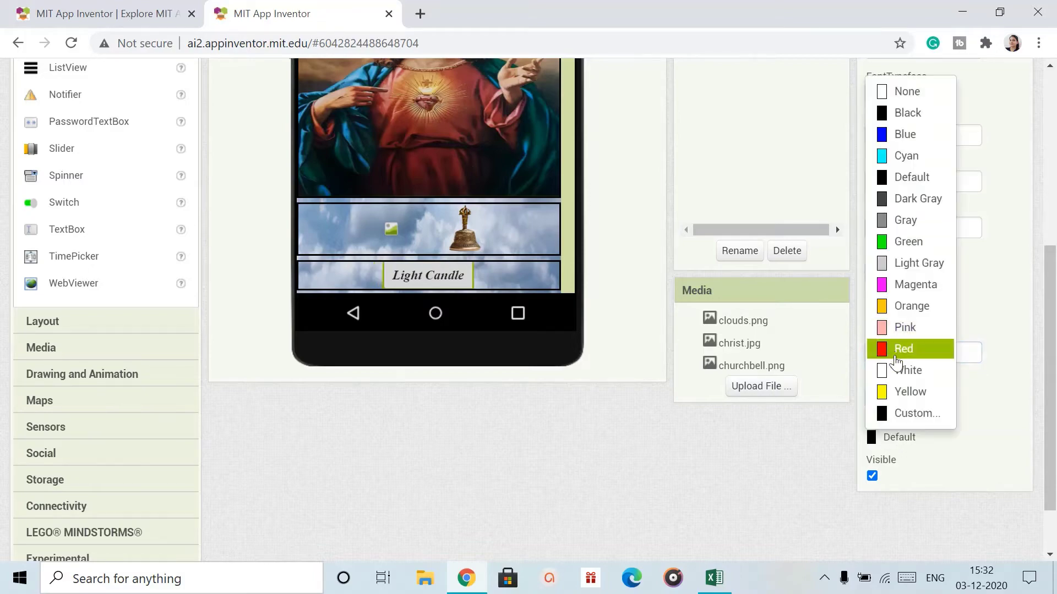
pyautogui.click(891, 349)
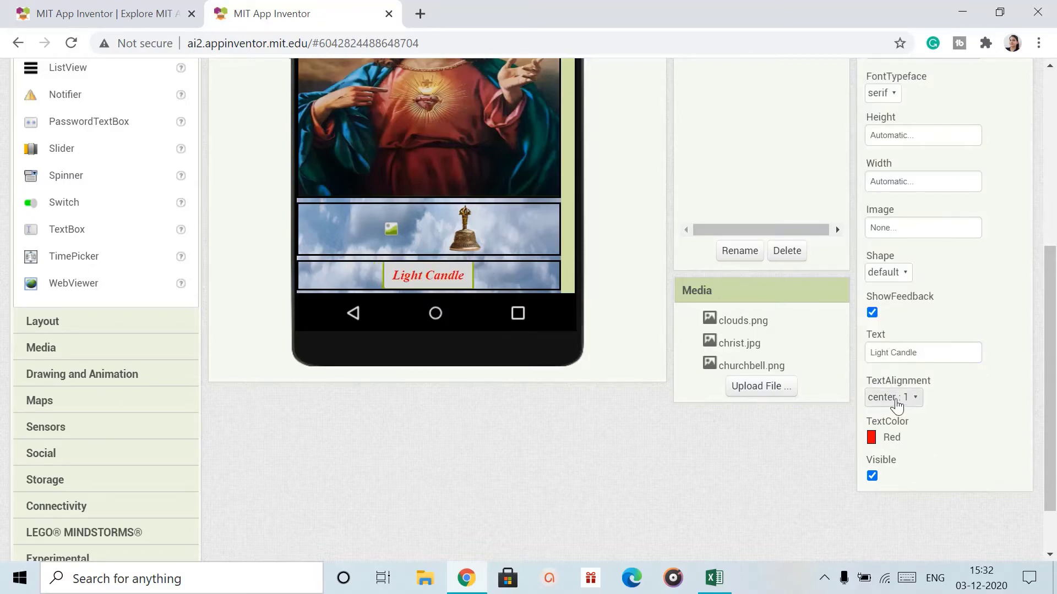
# - Set the Light Candle button's background color to None
pyautogui.scroll(5, 914, 319)
pyautogui.click(887, 142)
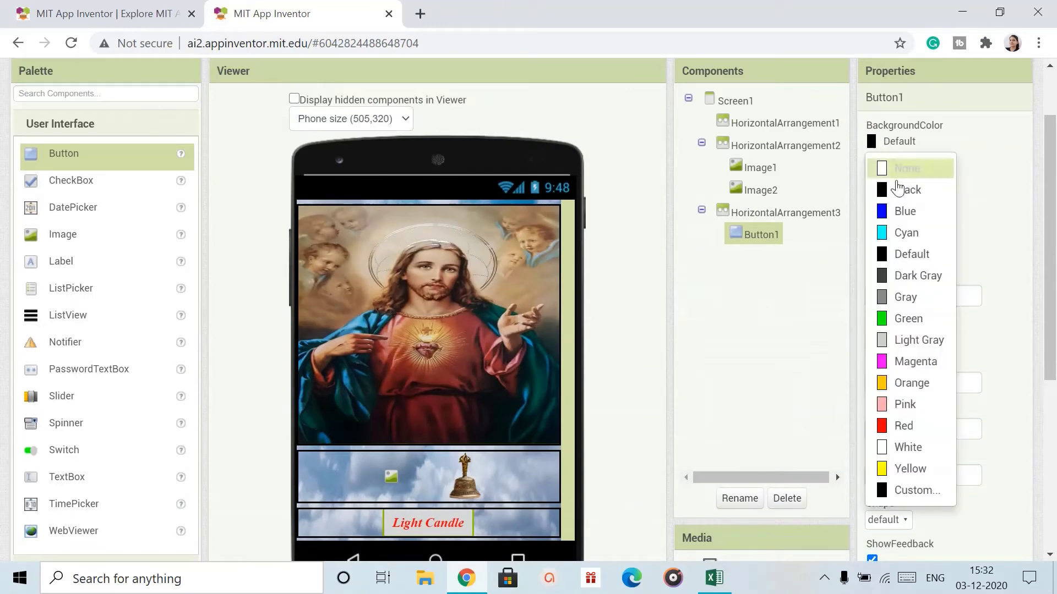
pyautogui.click(892, 167)
pyautogui.scroll(-5, 523, 406)
pyautogui.click(466, 289)
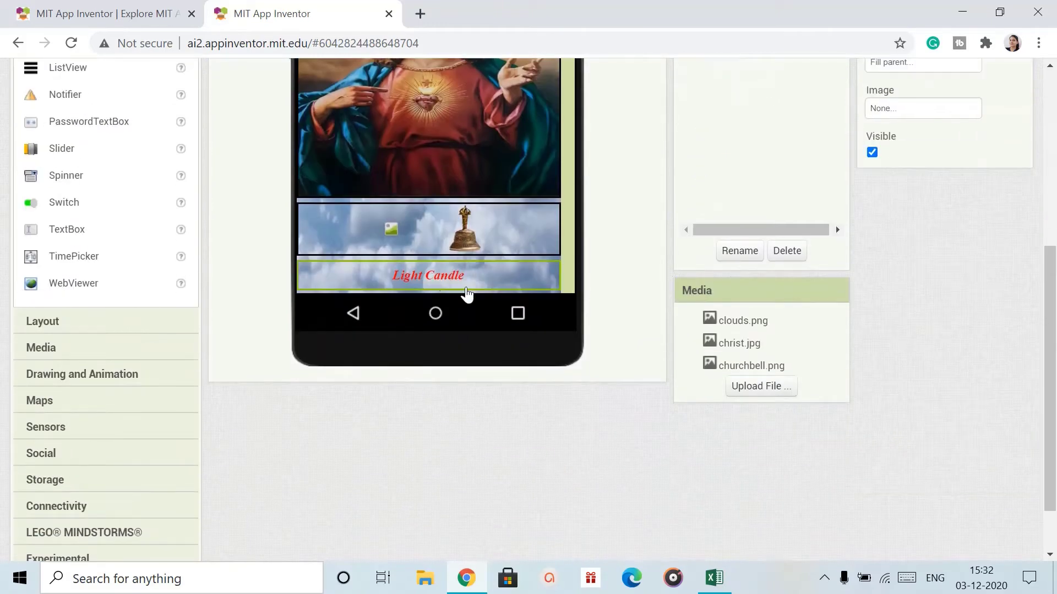
# - Duplicate the Light Candle button twice within HorizontalArrangement3
pyautogui.click(421, 283)
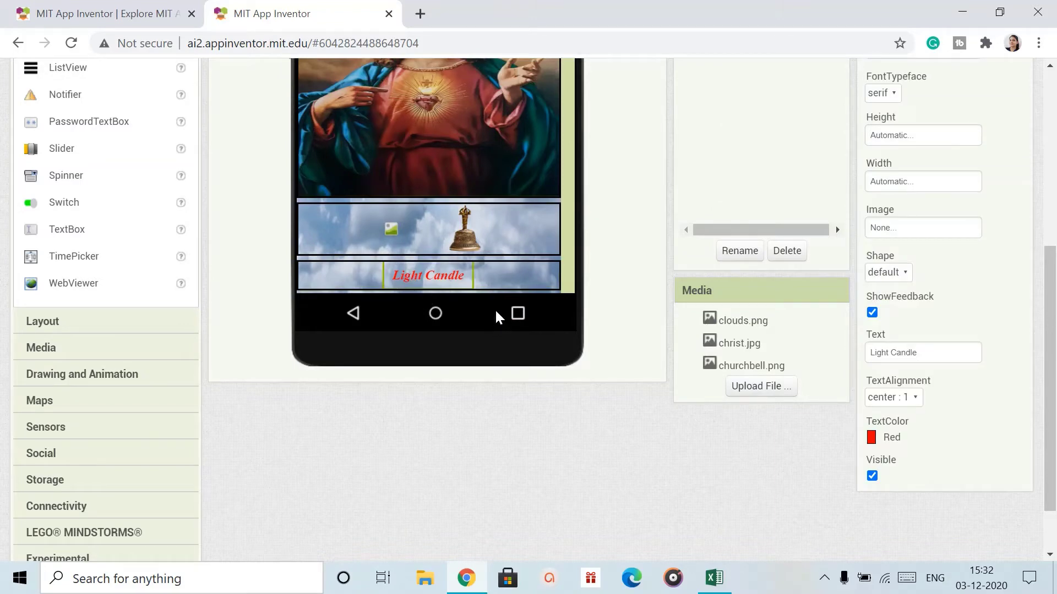
pyautogui.hotkey('ctrl', 'v')
pyautogui.hotkey('ctrl', 'v')
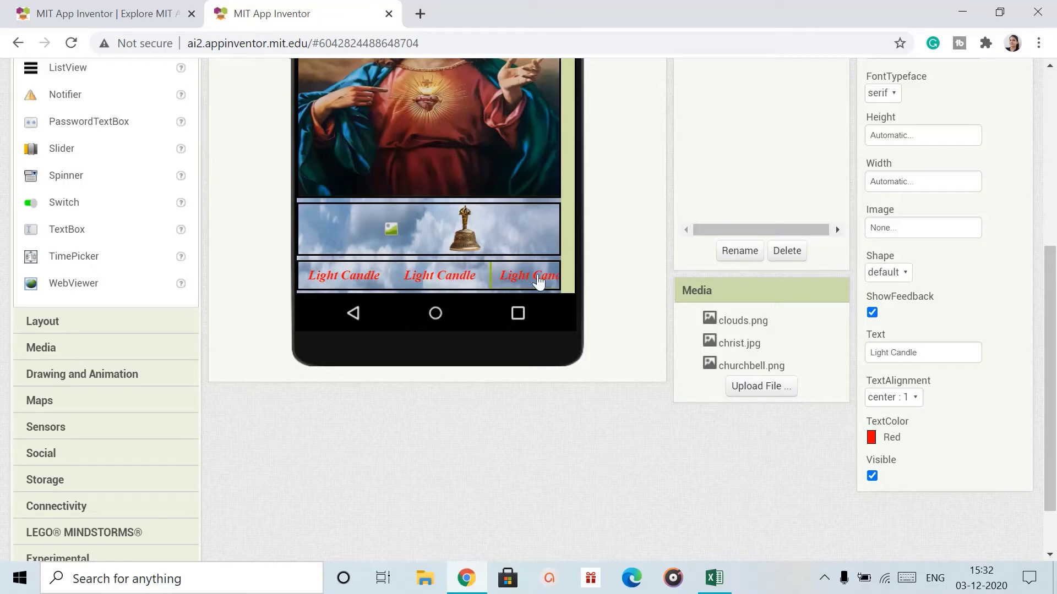
# - Change the middle button's text to "Jingle Bell"
pyautogui.click(442, 279)
pyautogui.click(934, 355)
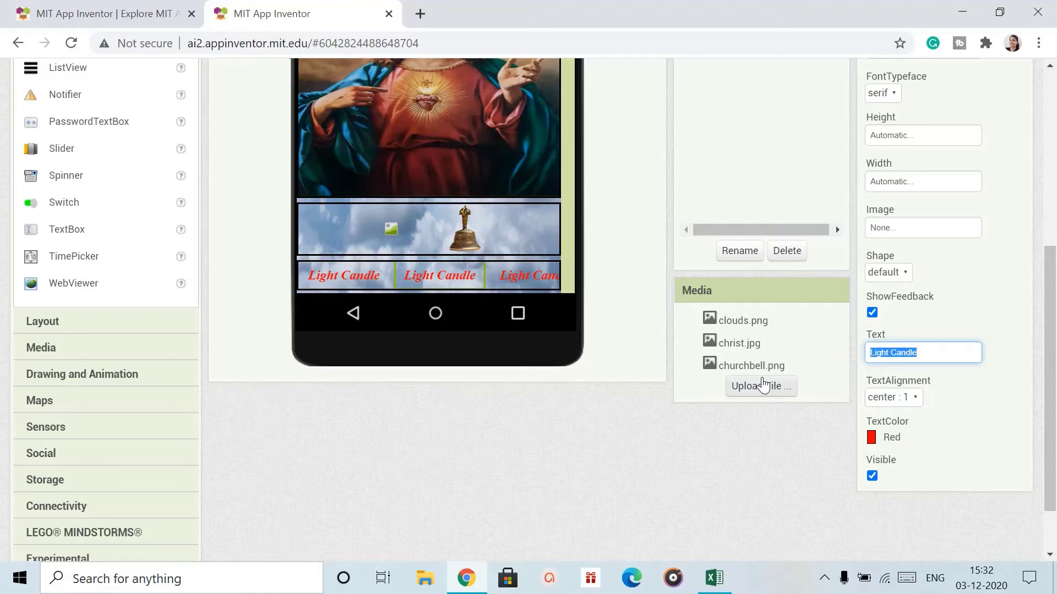
pyautogui.write('Jingle Bell')
# - Change the third button's text to "Gift"
pyautogui.click(554, 283)
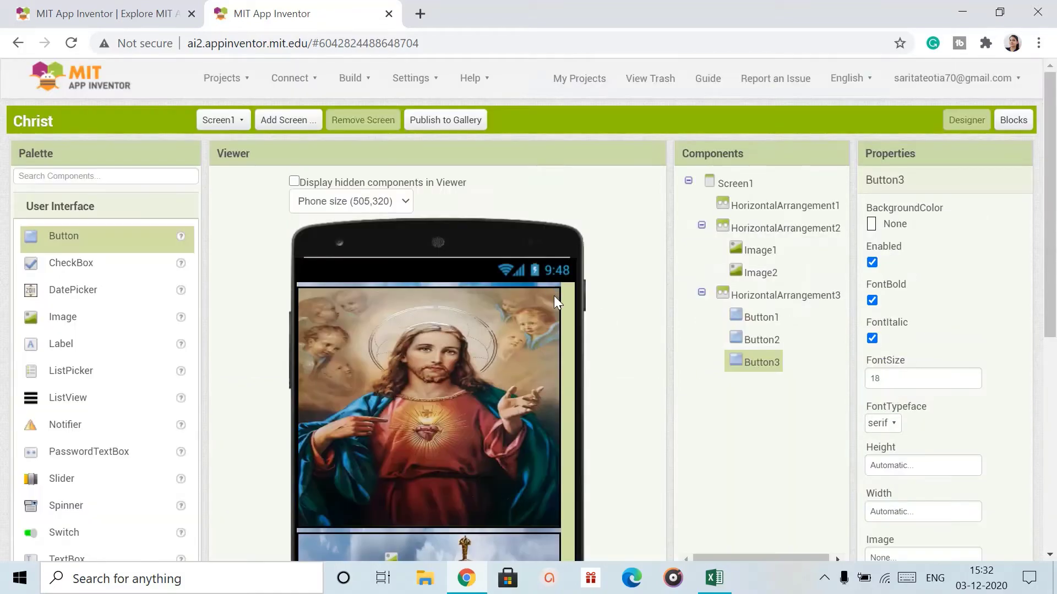
pyautogui.scroll(-6, 556, 292)
pyautogui.tripleClick(951, 282)
pyautogui.write('Gift')
pyautogui.press('Return')
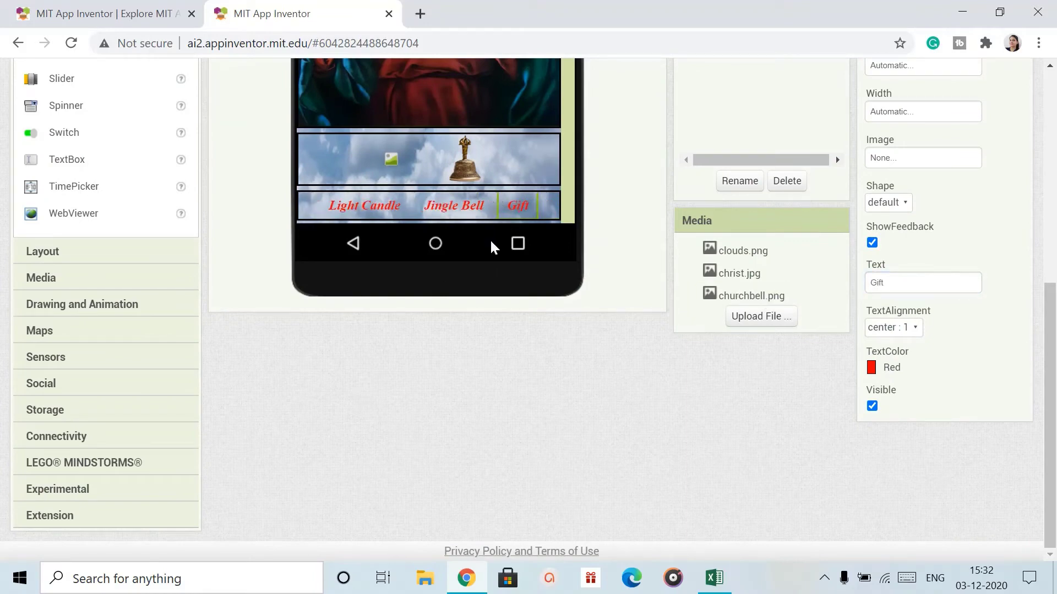
# - Add a Sound component from the Media components to Screen1
pyautogui.click(49, 282)
pyautogui.scroll(-3, 87, 360)
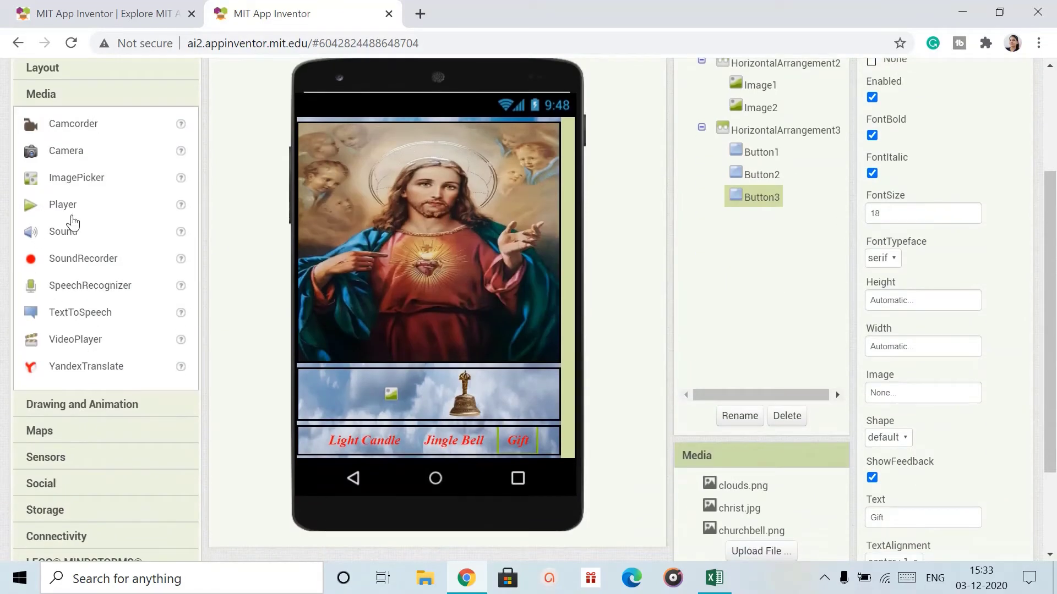
pyautogui.moveTo(59, 242); pyautogui.dragTo(378, 237)
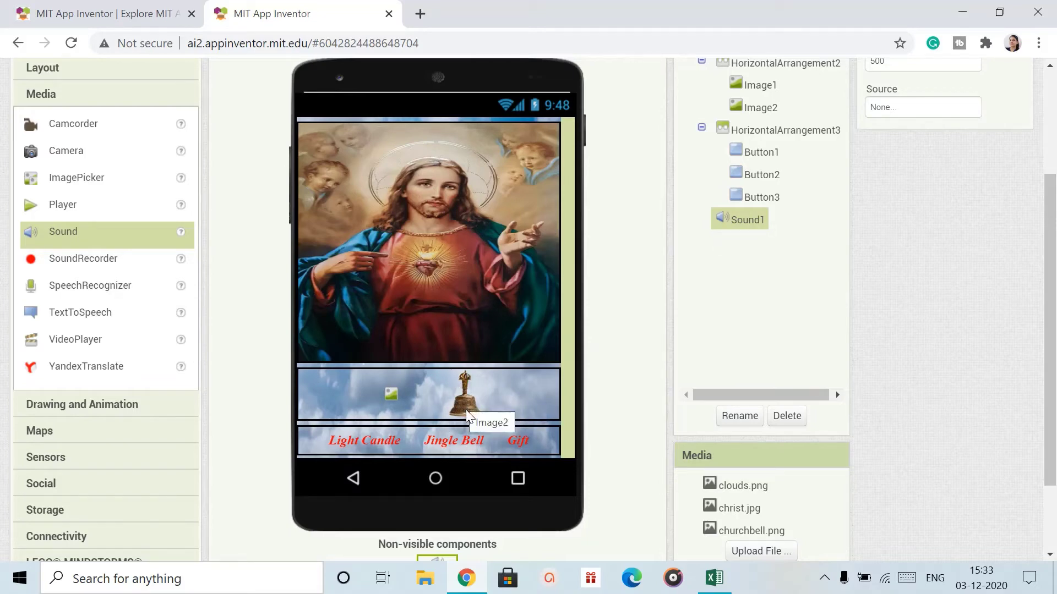
# - Add a new screen named Screen2 to the project
pyautogui.scroll(-2, 708, 423)
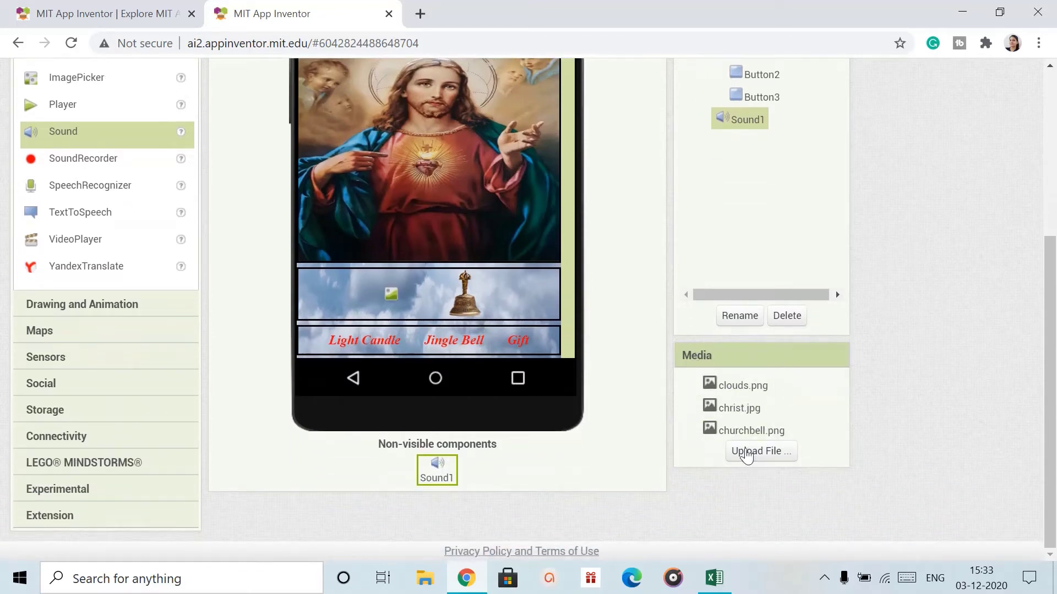
pyautogui.scroll(3, 730, 385)
pyautogui.scroll(2, 730, 389)
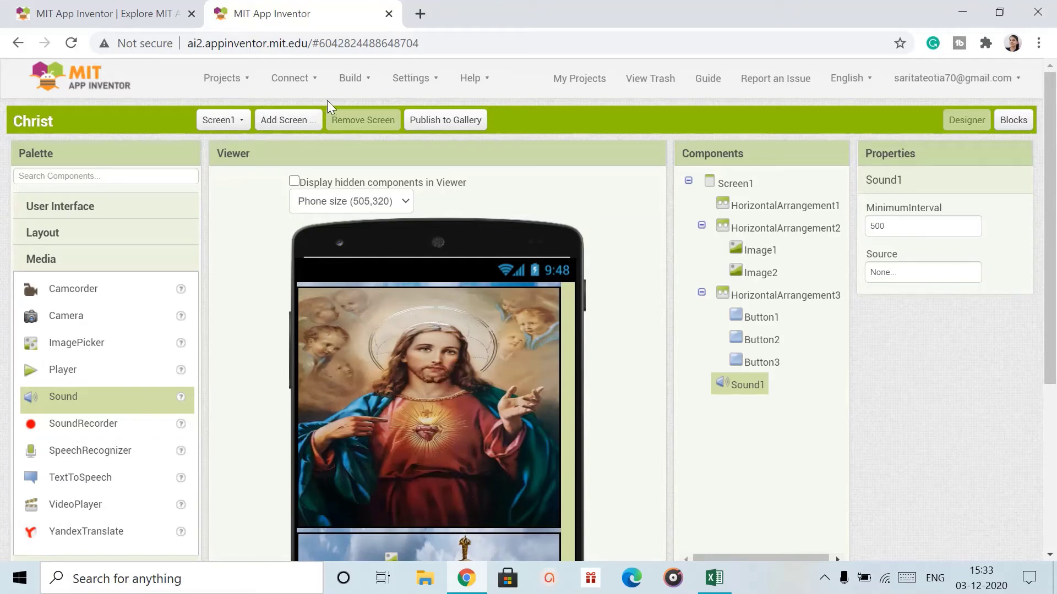
pyautogui.click(278, 122)
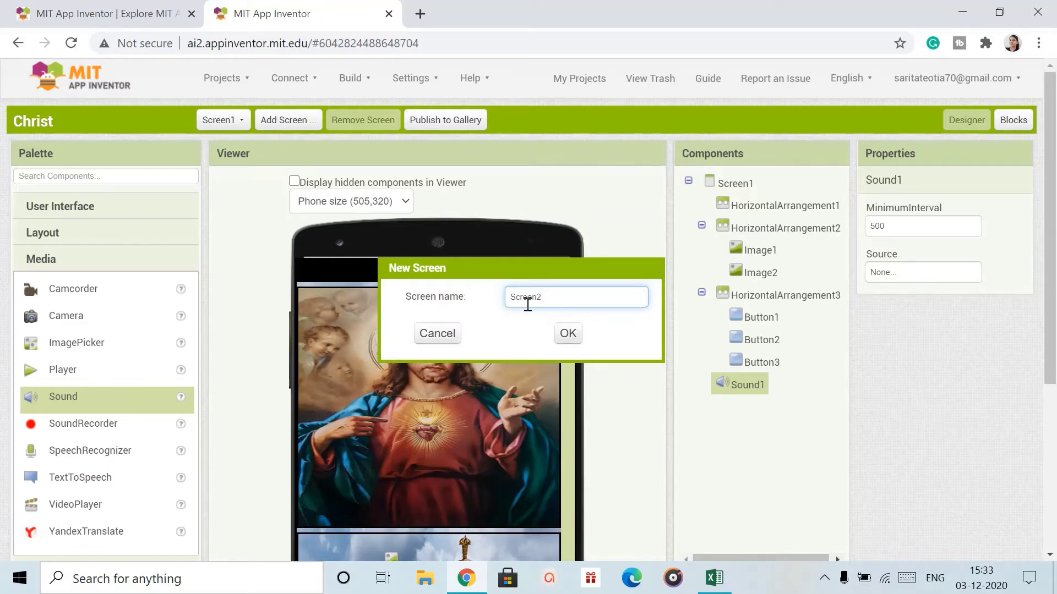
pyautogui.click(568, 334)
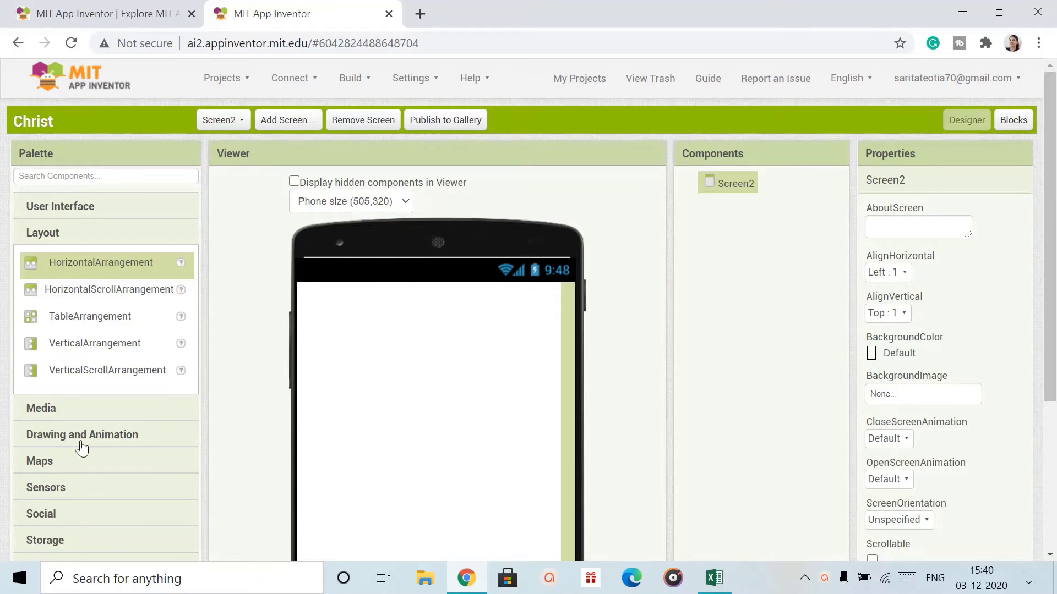
# - Add a Canvas to Screen2 and set its height to 80 percent and its width to Fill parent
pyautogui.click(104, 436)
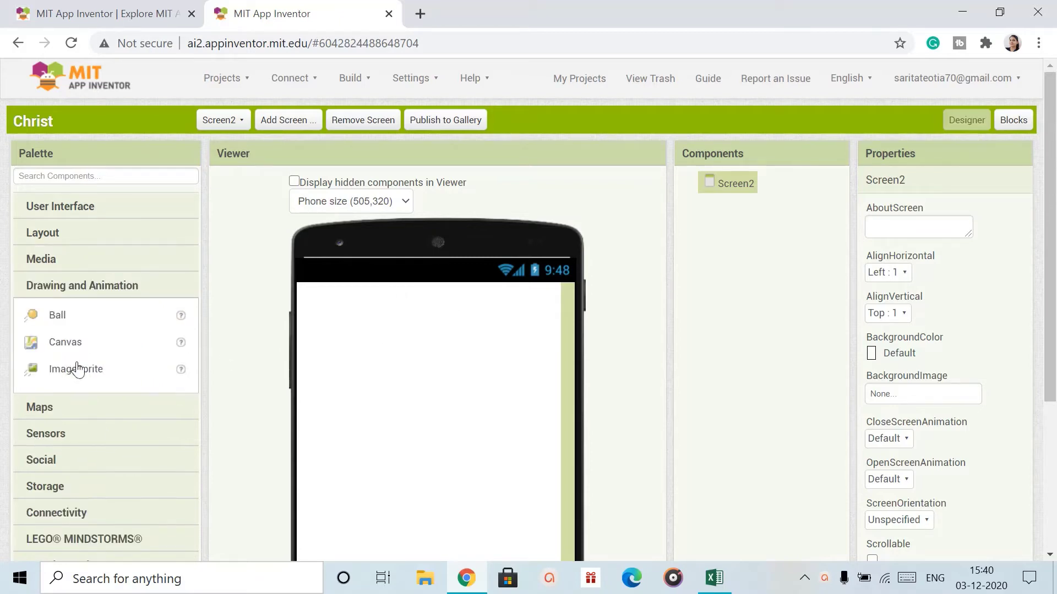
pyautogui.moveTo(61, 346); pyautogui.dragTo(366, 345)
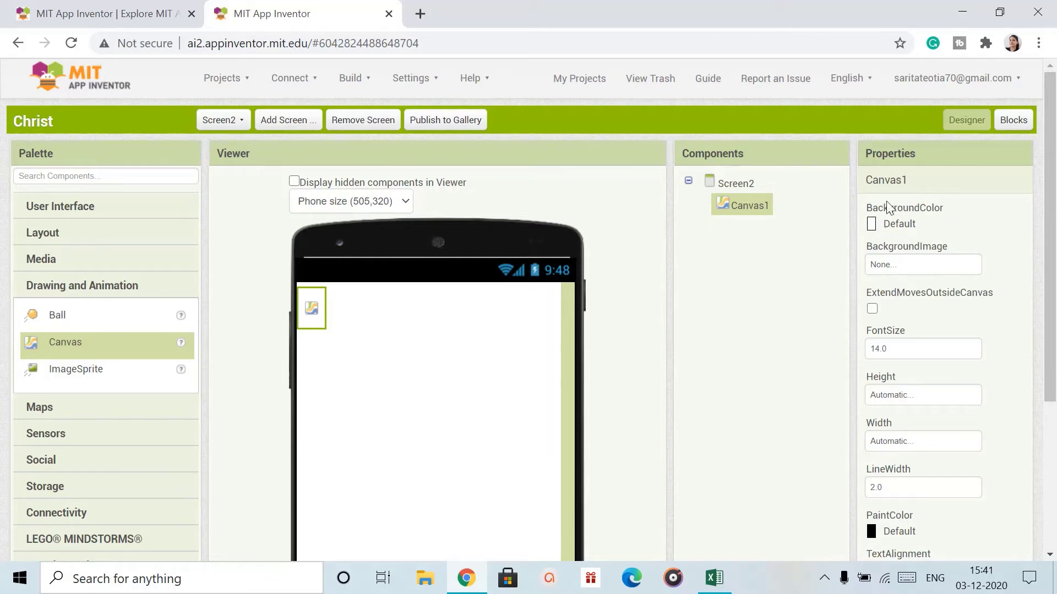
pyautogui.click(886, 403)
pyautogui.click(894, 448)
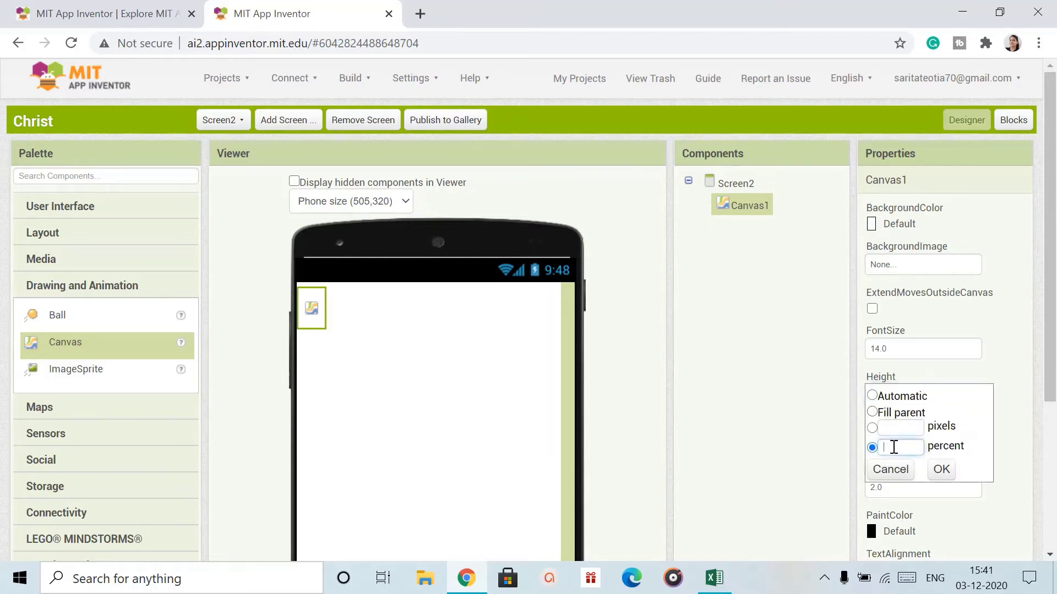
pyautogui.write('80')
pyautogui.click(941, 470)
pyautogui.click(881, 442)
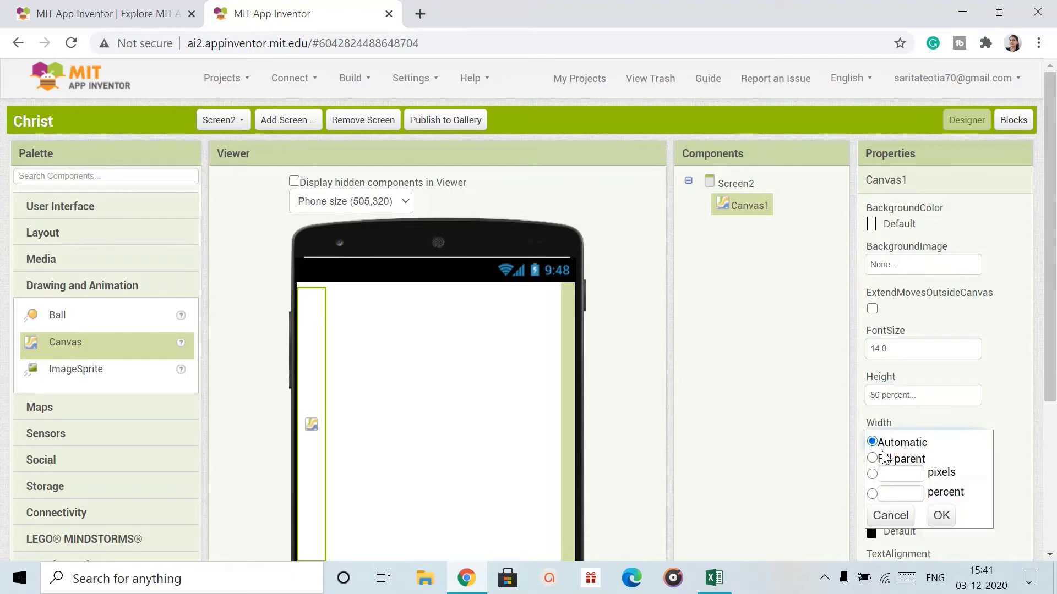
pyautogui.click(885, 458)
pyautogui.click(941, 515)
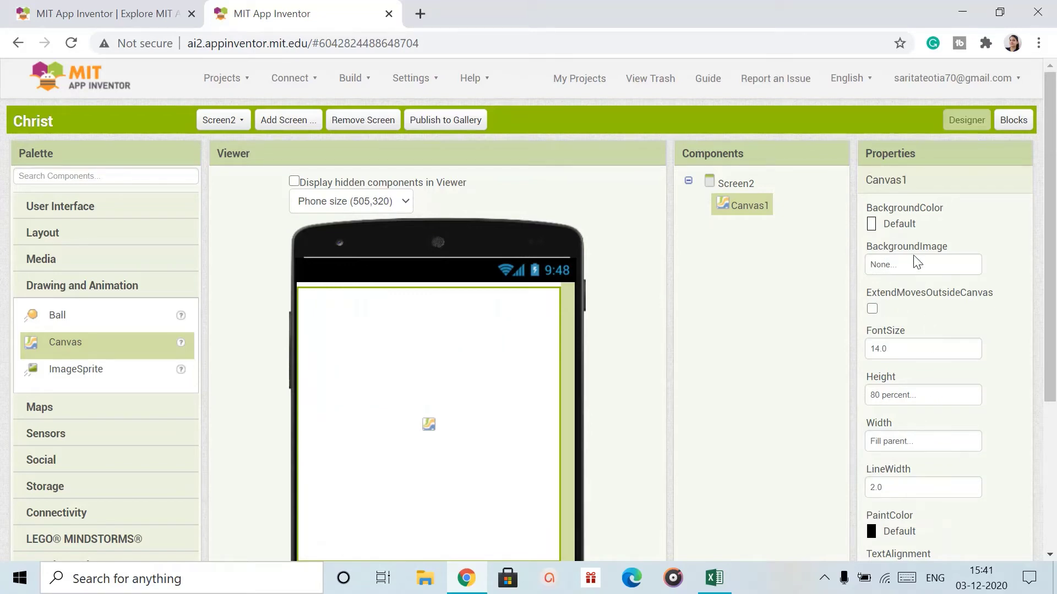
# - Set Canvas1's background image to treee.png and its background color to Orange
pyautogui.click(893, 274)
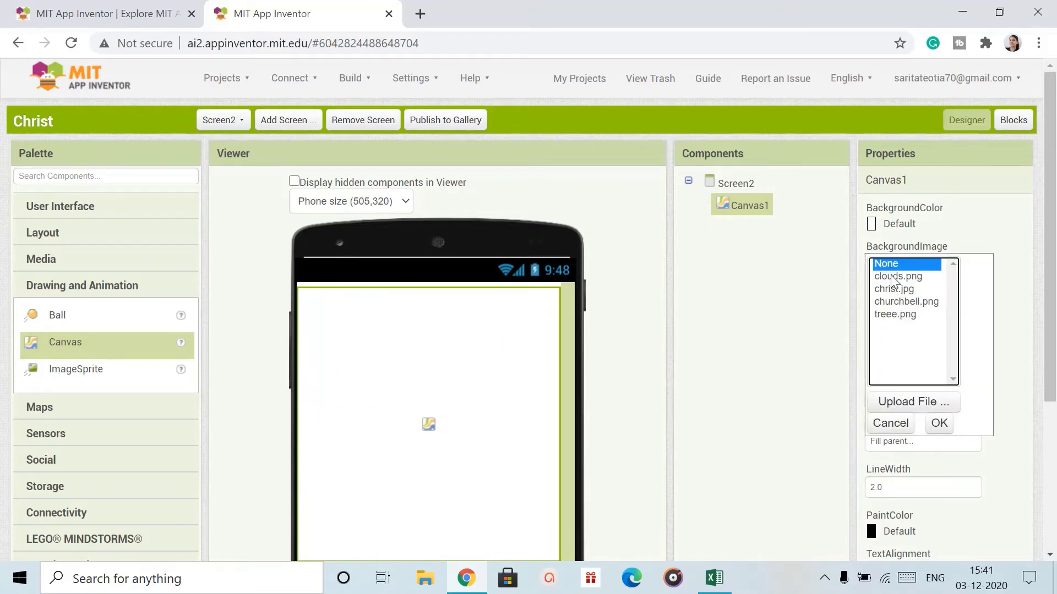
pyautogui.click(896, 315)
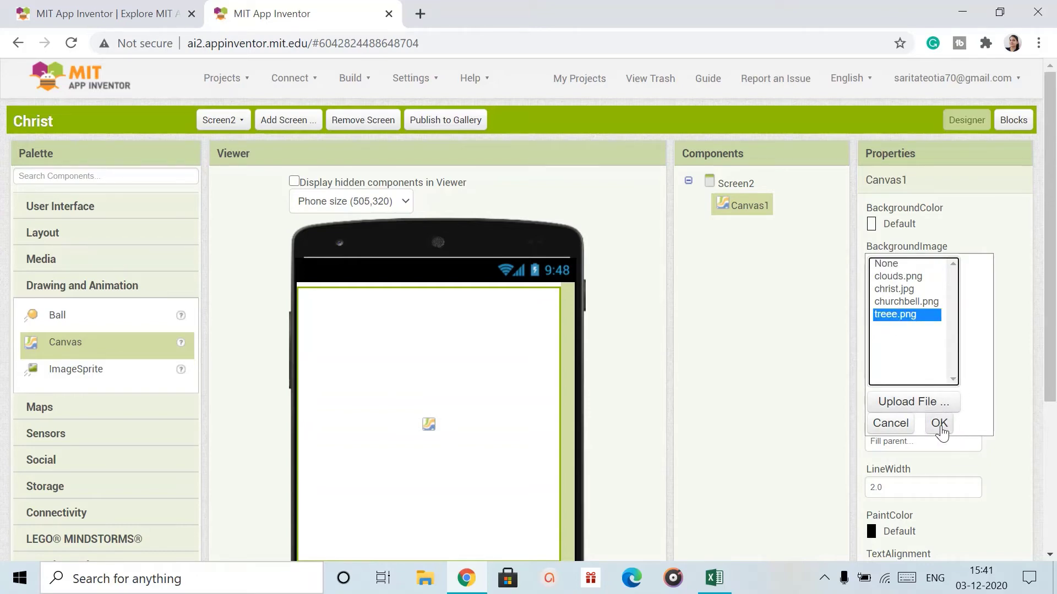
pyautogui.click(939, 423)
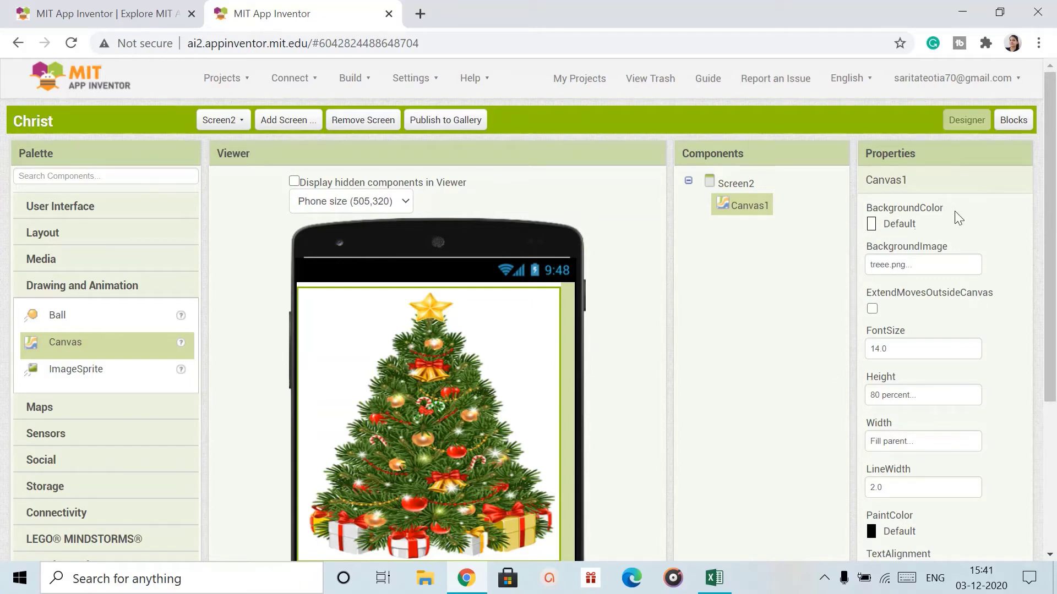
pyautogui.click(877, 224)
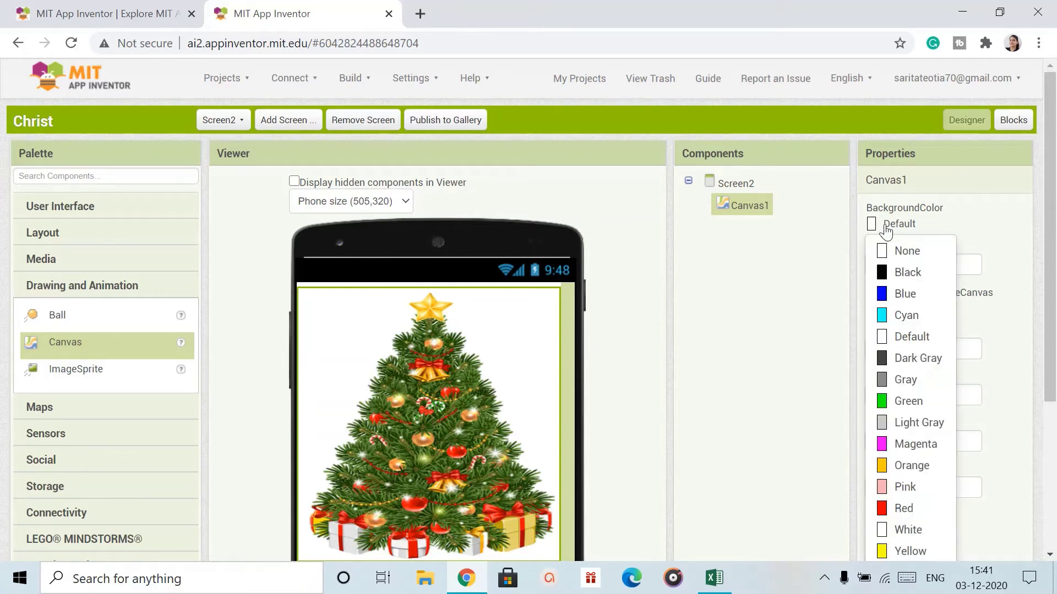
pyautogui.click(881, 465)
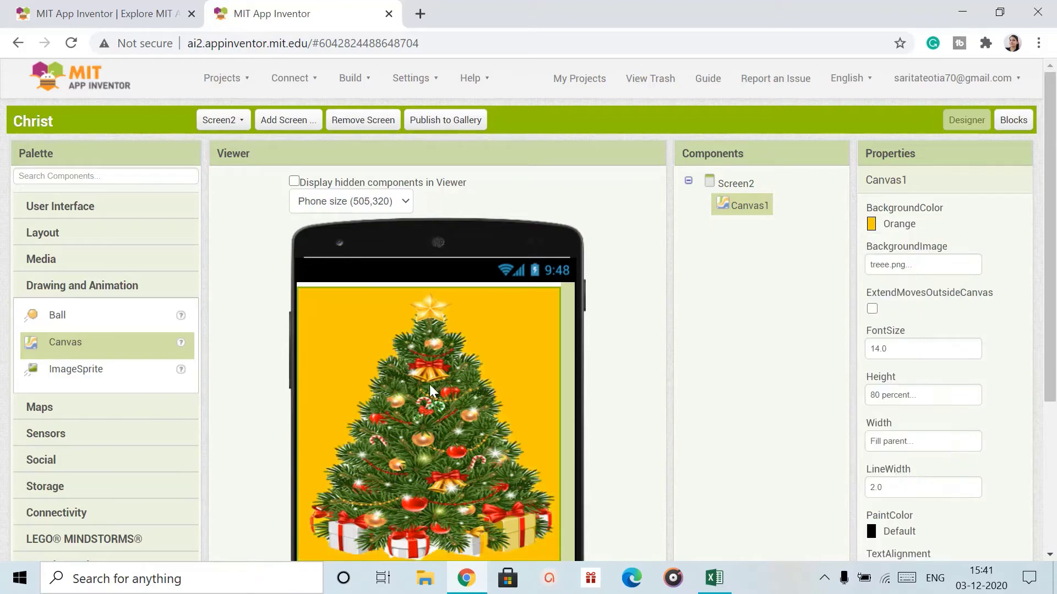
pyautogui.scroll(-4, 388, 352)
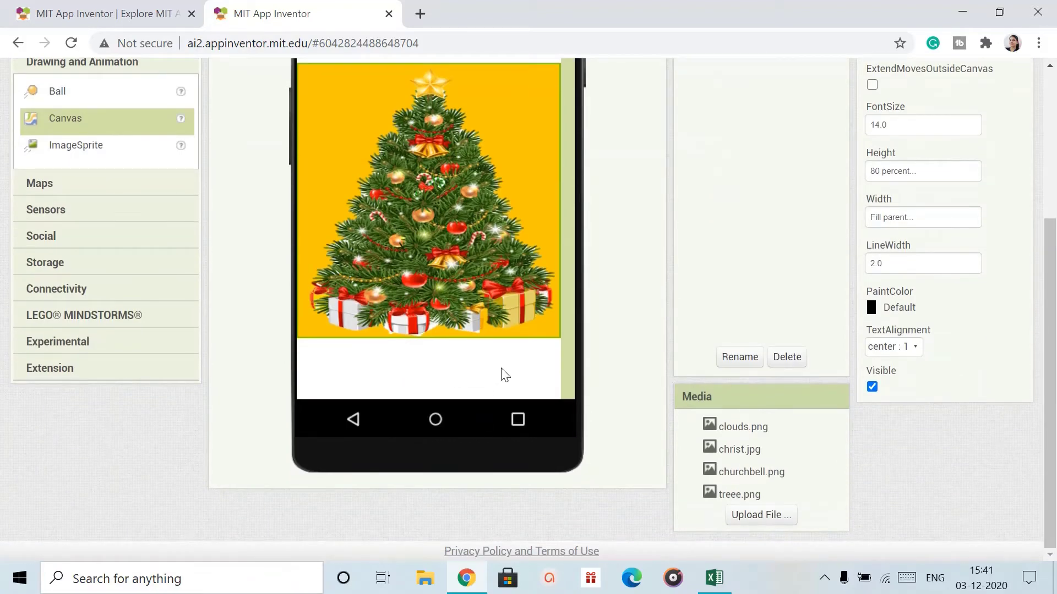
# - Set Screen2's background color to Orange
pyautogui.scroll(4, 504, 375)
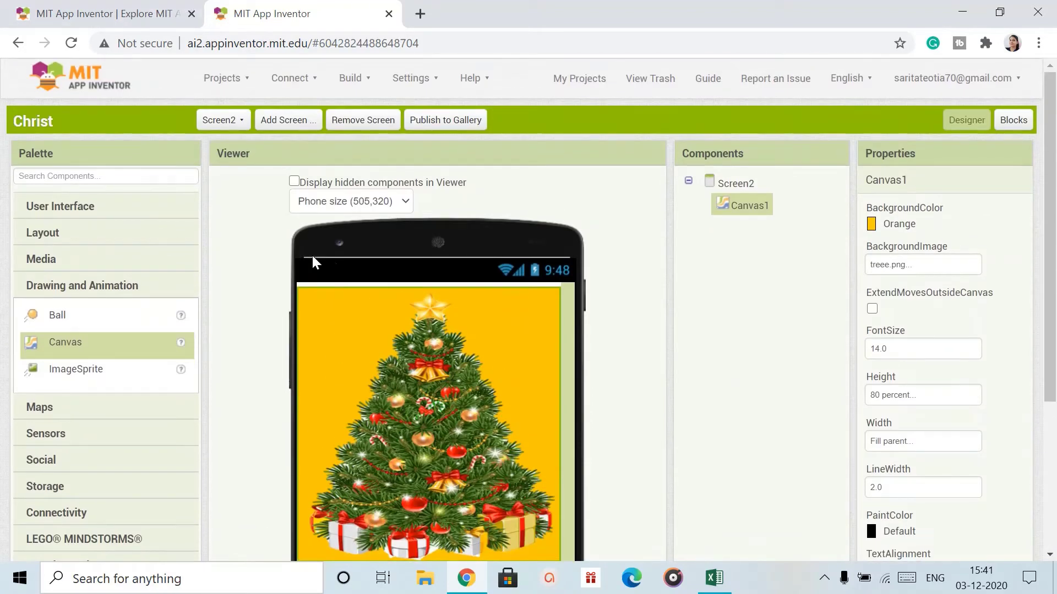
pyautogui.click(394, 285)
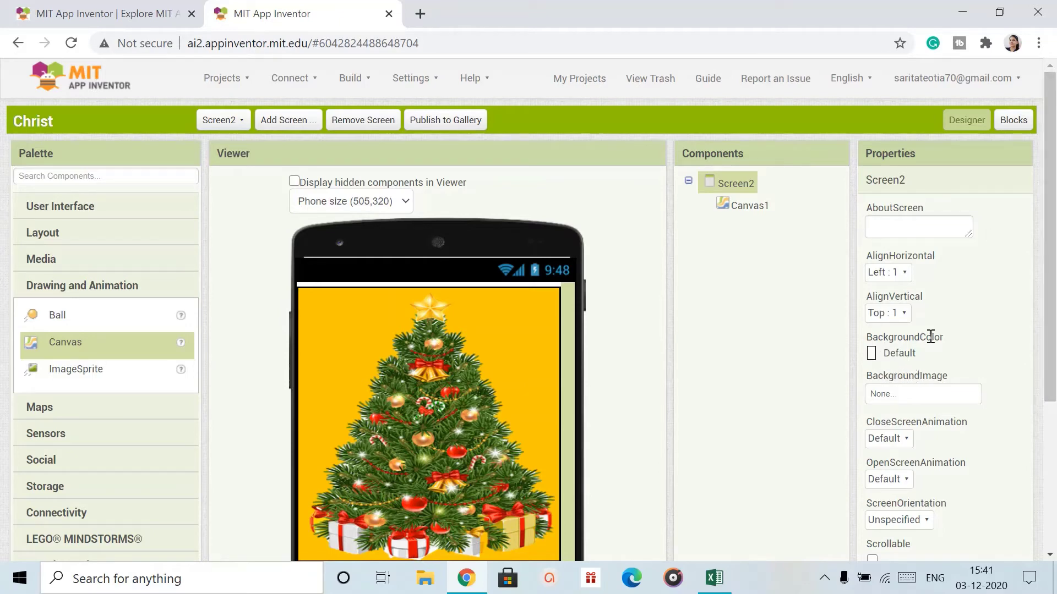
pyautogui.click(899, 354)
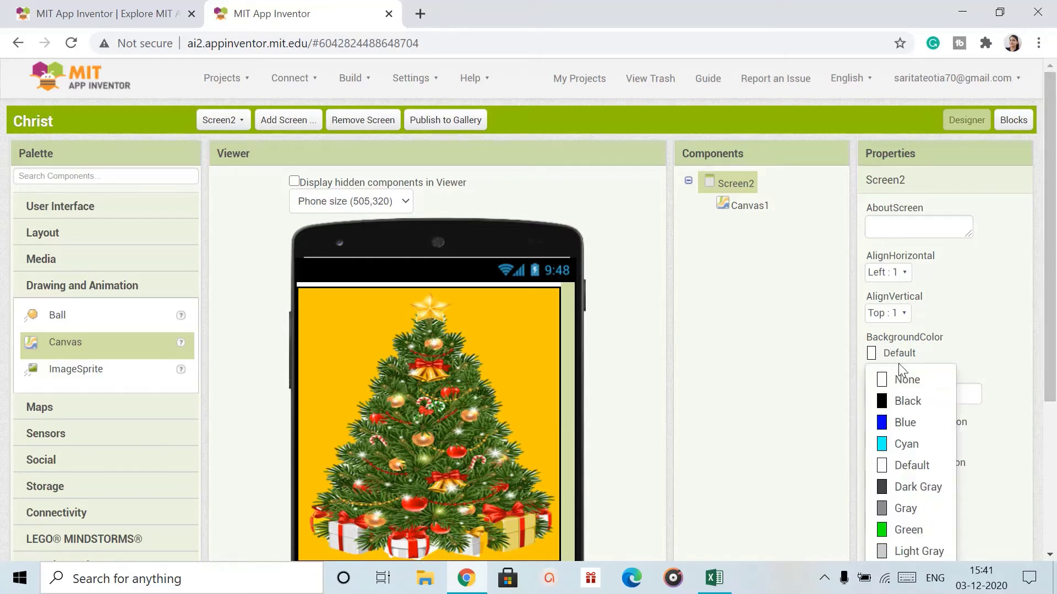
pyautogui.scroll(-2, 905, 468)
pyautogui.click(908, 512)
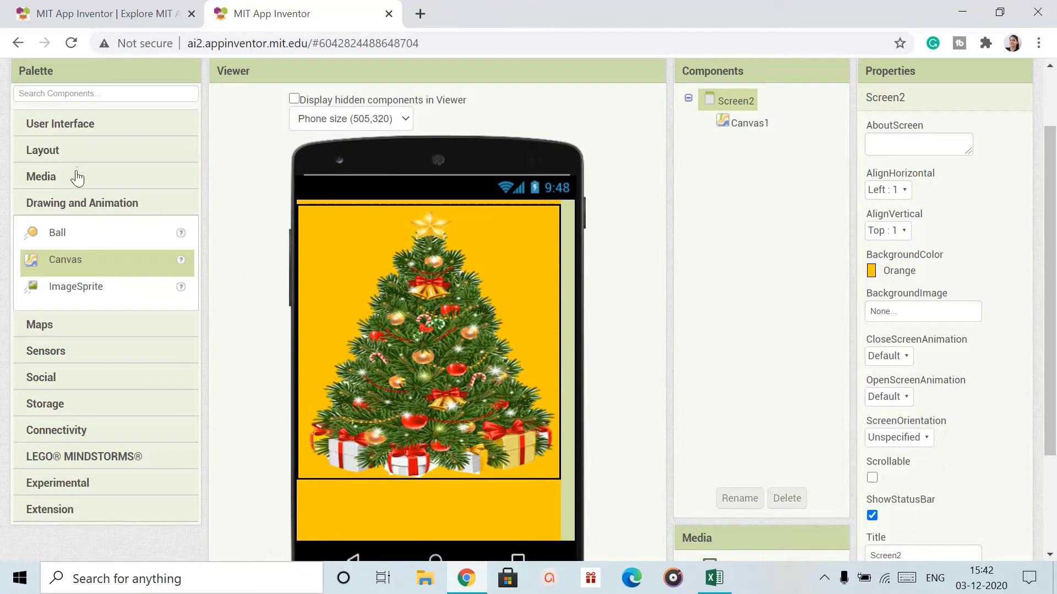
# - Add a HorizontalArrangement below Canvas1 and set its height to 15 percent and its width to Fill parent
pyautogui.click(44, 156)
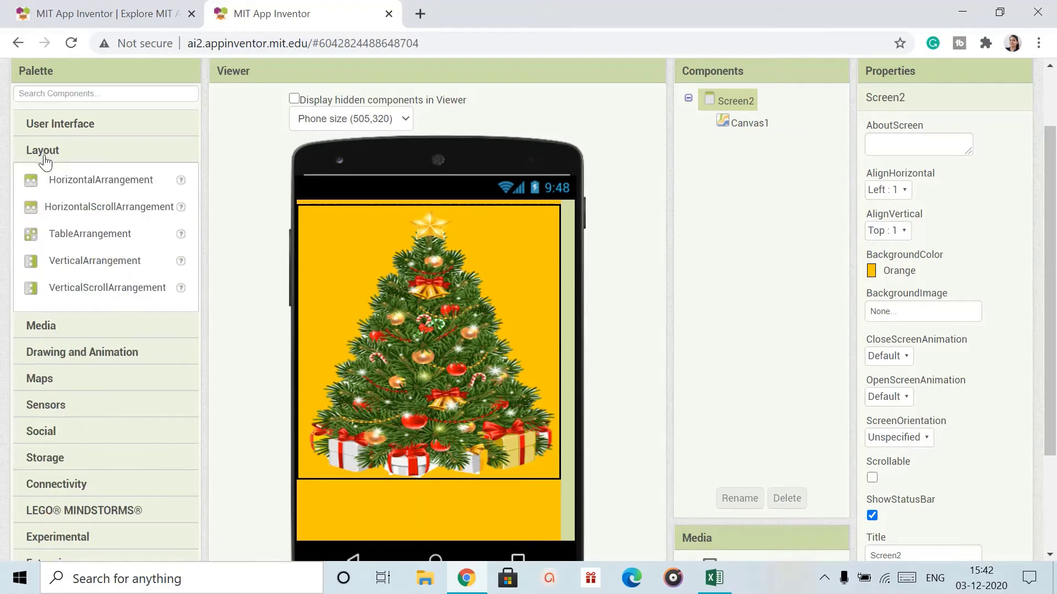
pyautogui.moveTo(80, 181); pyautogui.dragTo(345, 513)
pyautogui.click(906, 263)
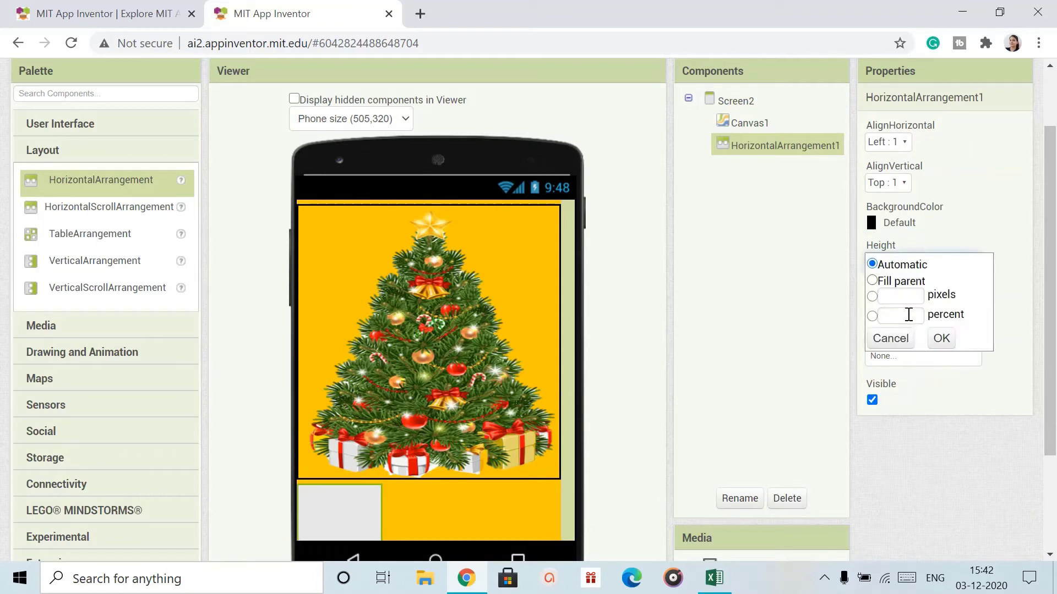
pyautogui.click(895, 316)
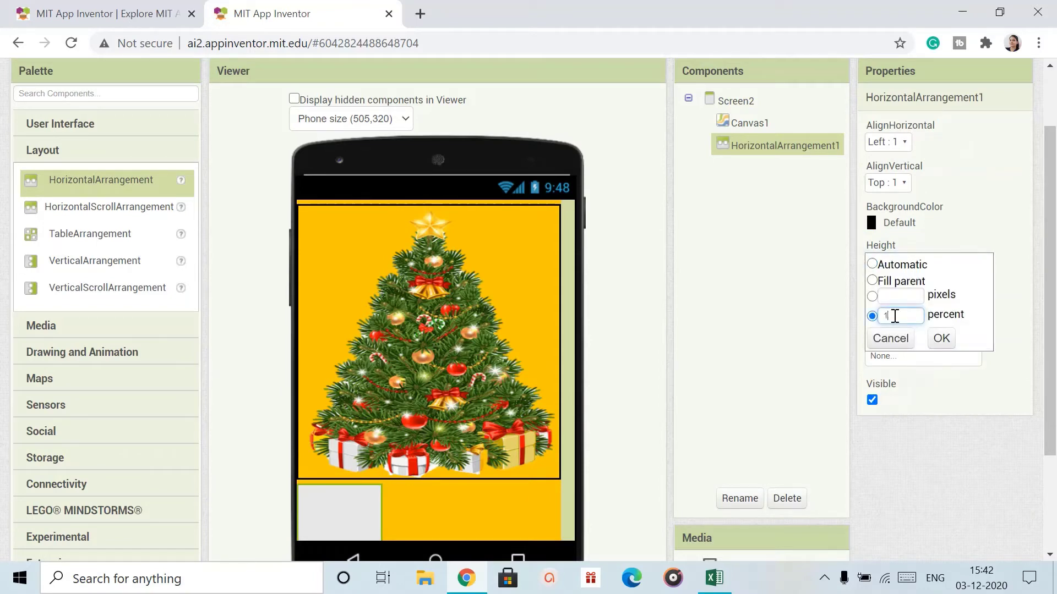
pyautogui.press('Return')
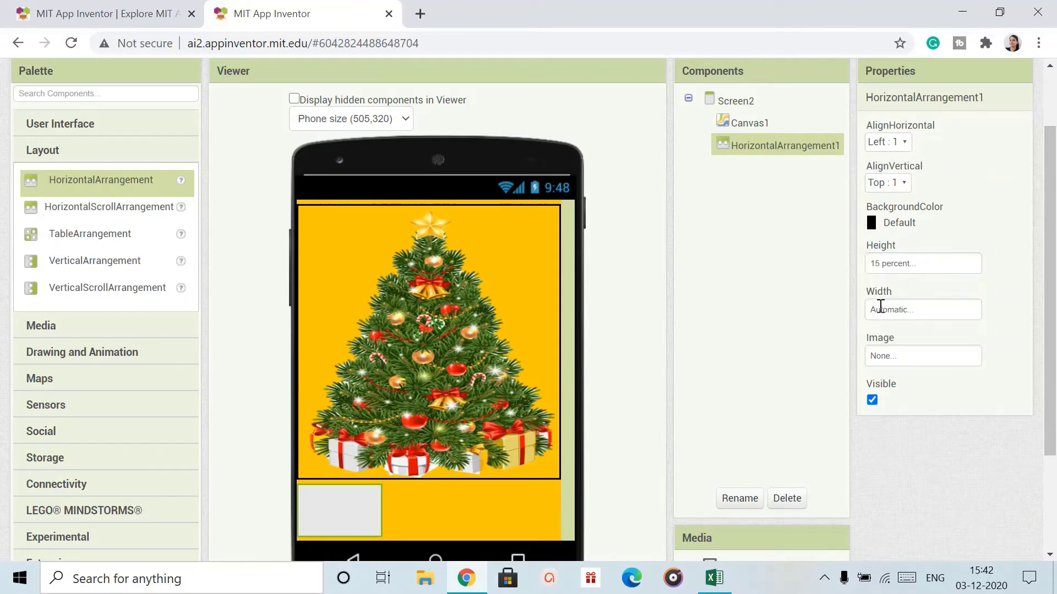
pyautogui.click(892, 311)
pyautogui.click(891, 329)
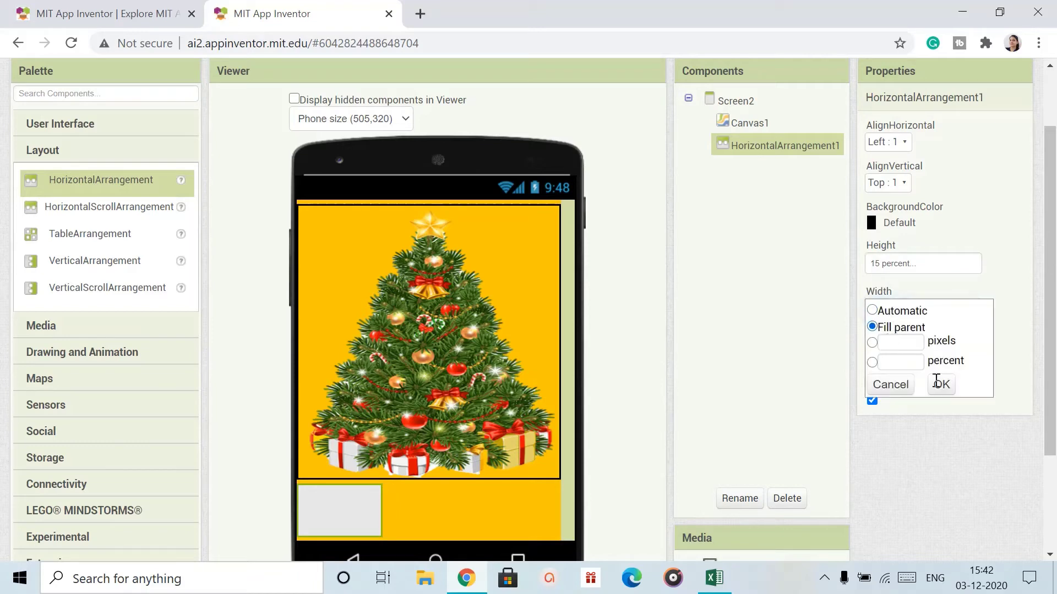
pyautogui.click(943, 385)
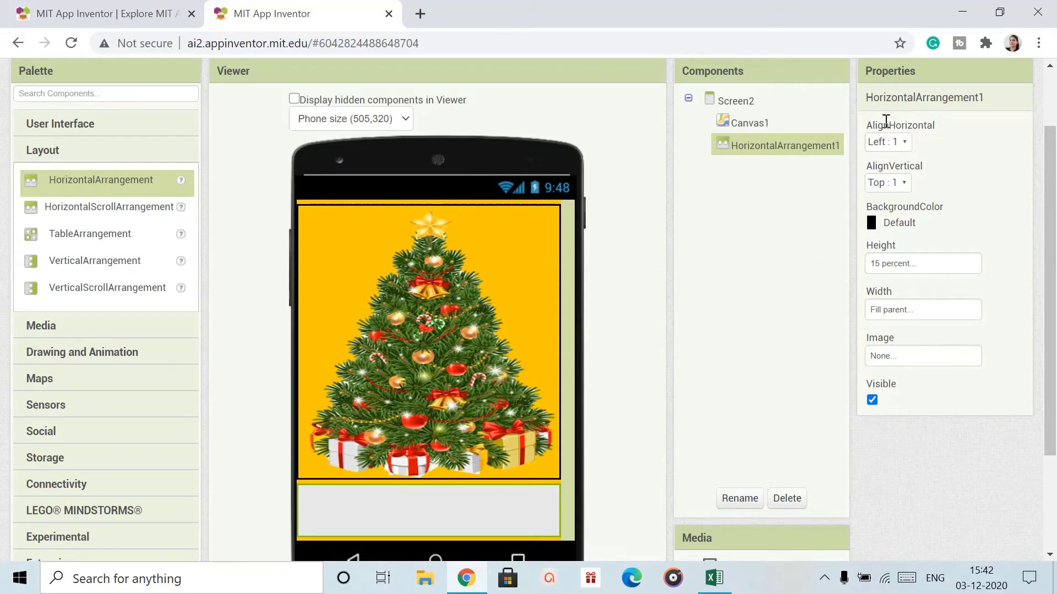
# - Center HorizontalArrangement1's contents horizontally and vertically and set its background color to None
pyautogui.click(888, 142)
pyautogui.click(902, 190)
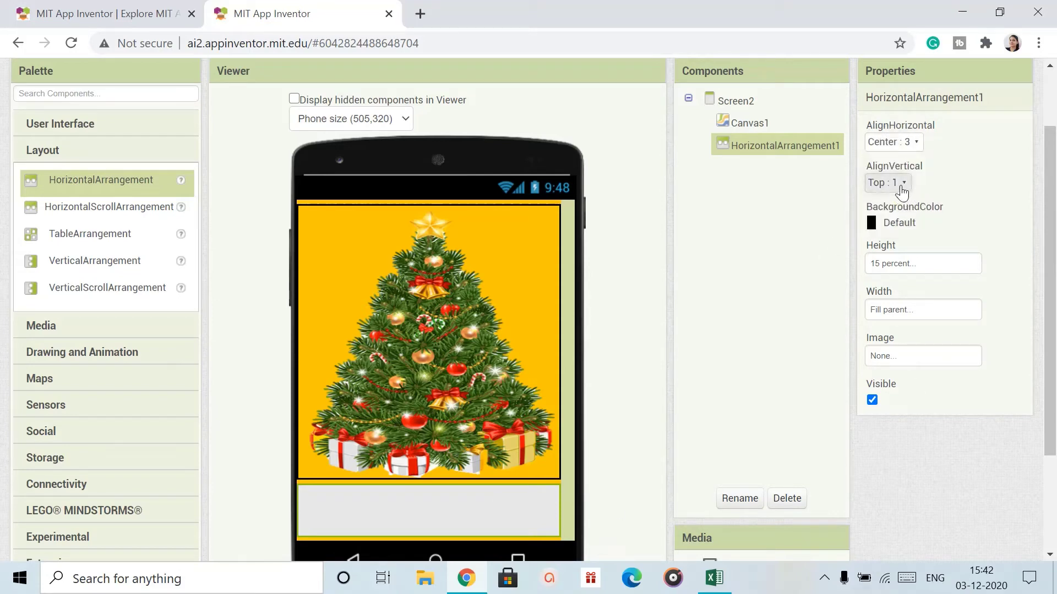
pyautogui.click(899, 184)
pyautogui.click(906, 232)
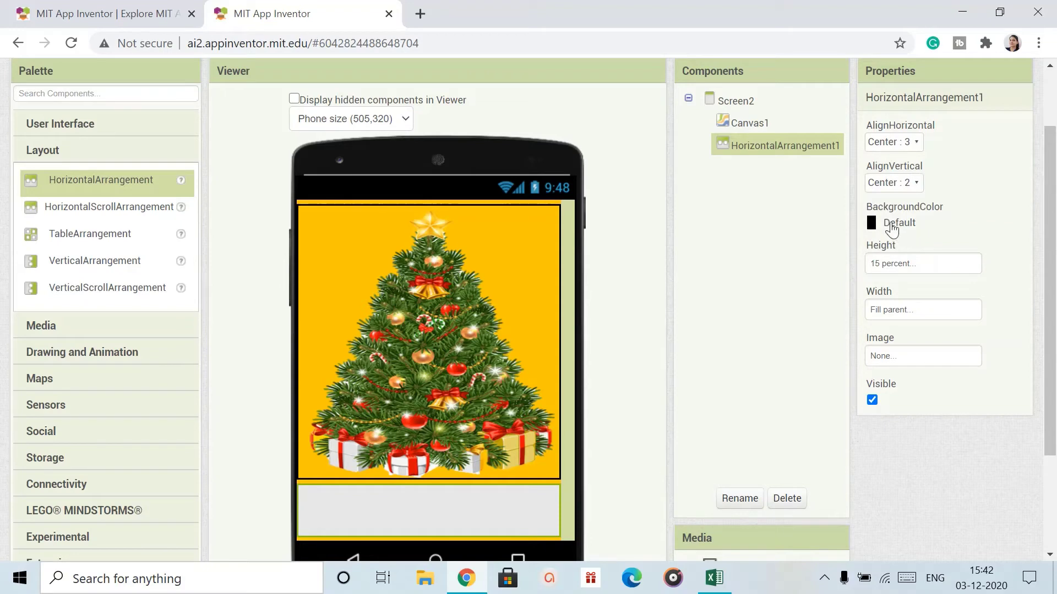
pyautogui.click(897, 223)
pyautogui.click(904, 250)
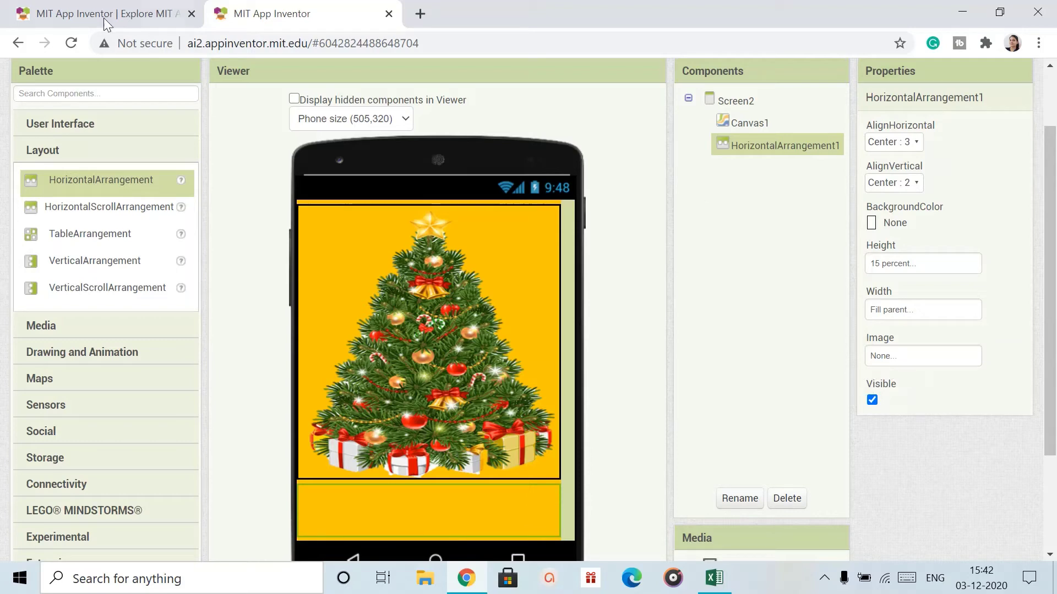
# - Add a Button inside HorizontalArrangement1 and make its font bold, italic, size 30 and serif
pyautogui.click(62, 128)
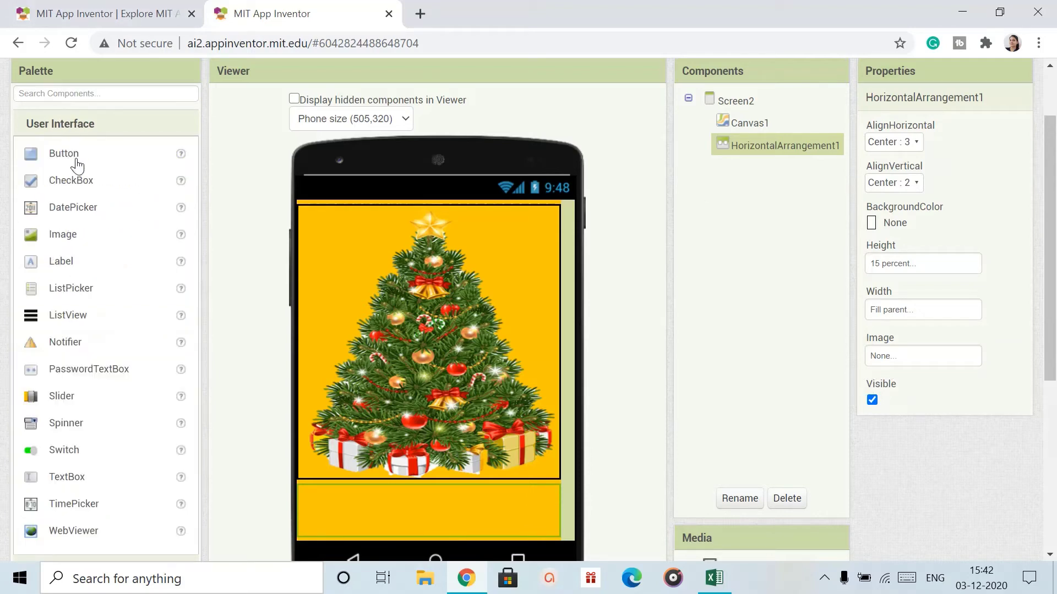
pyautogui.moveTo(49, 159); pyautogui.dragTo(429, 493)
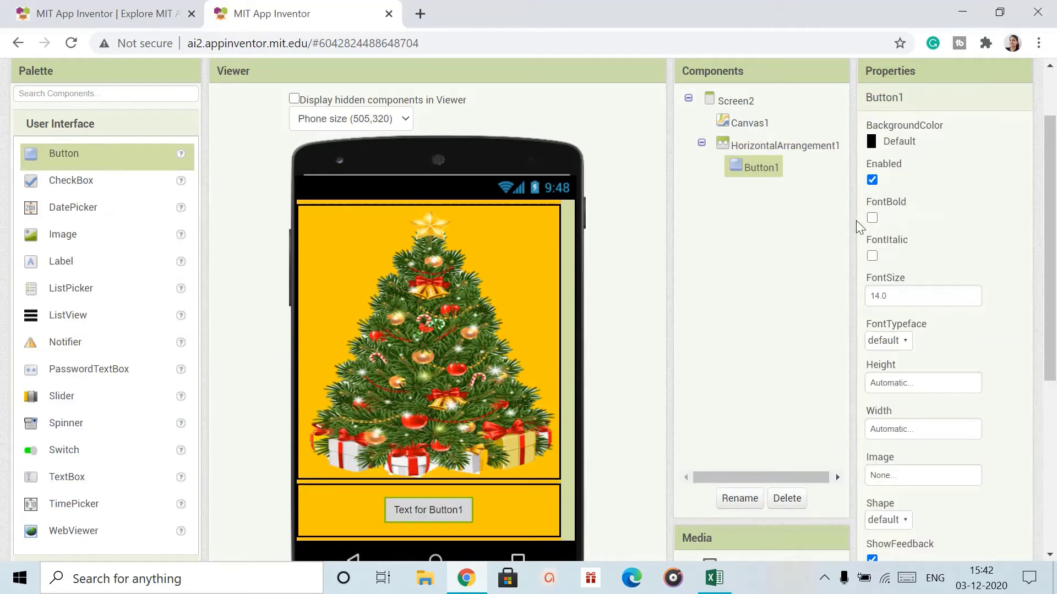
pyautogui.click(872, 217)
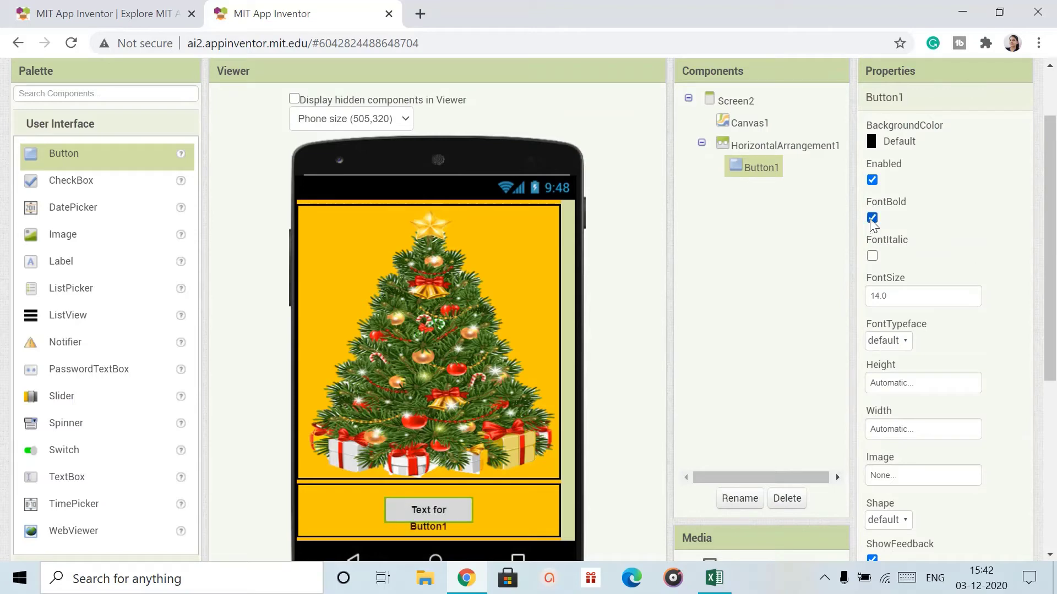
pyautogui.click(872, 256)
pyautogui.click(906, 295)
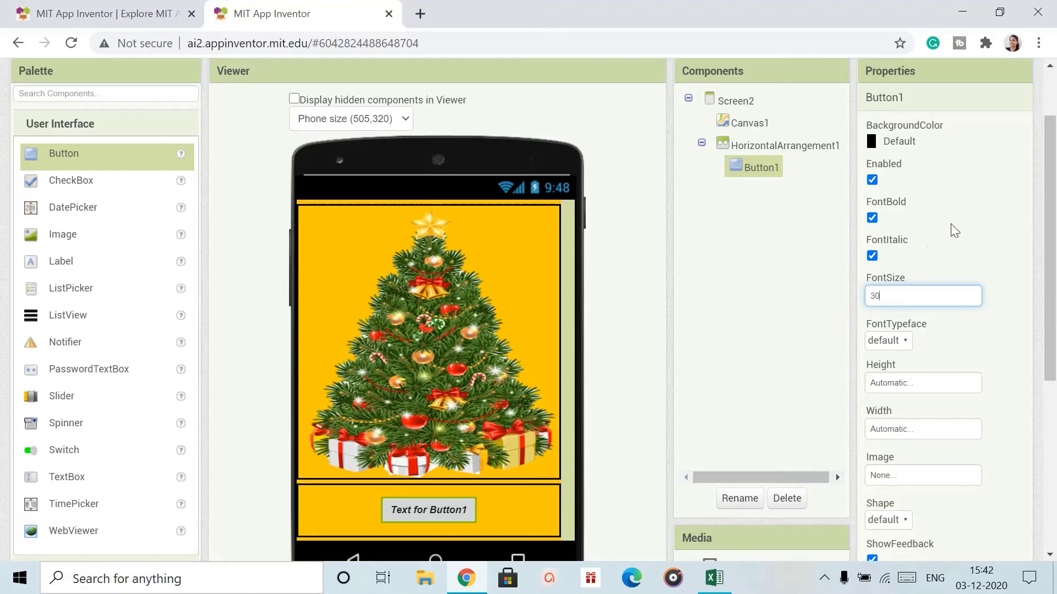
pyautogui.click(961, 235)
pyautogui.click(889, 341)
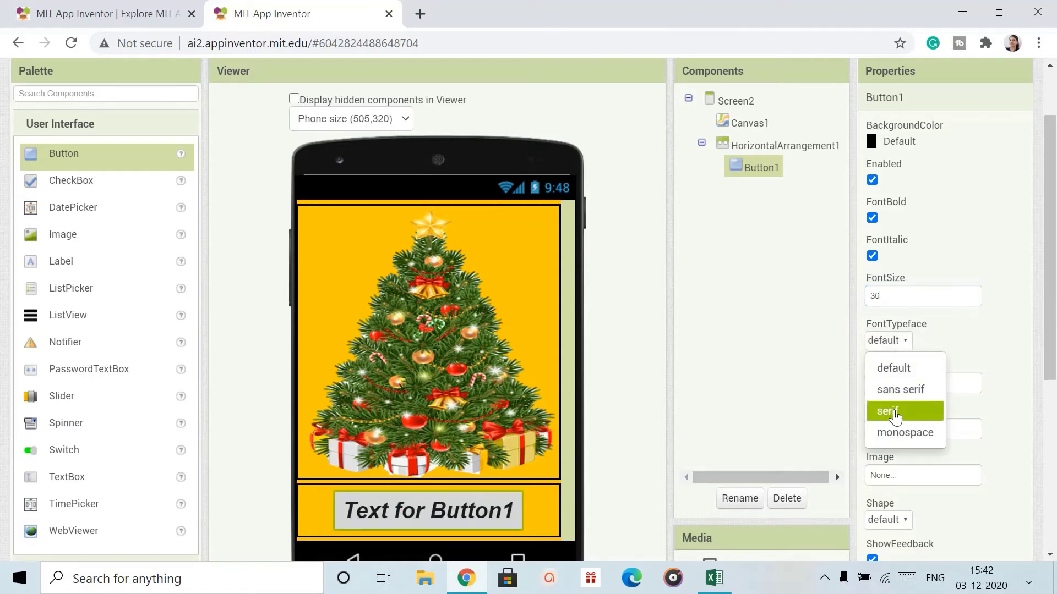
pyautogui.click(884, 412)
# - Set Button1's background color to None
pyautogui.scroll(-5, 914, 441)
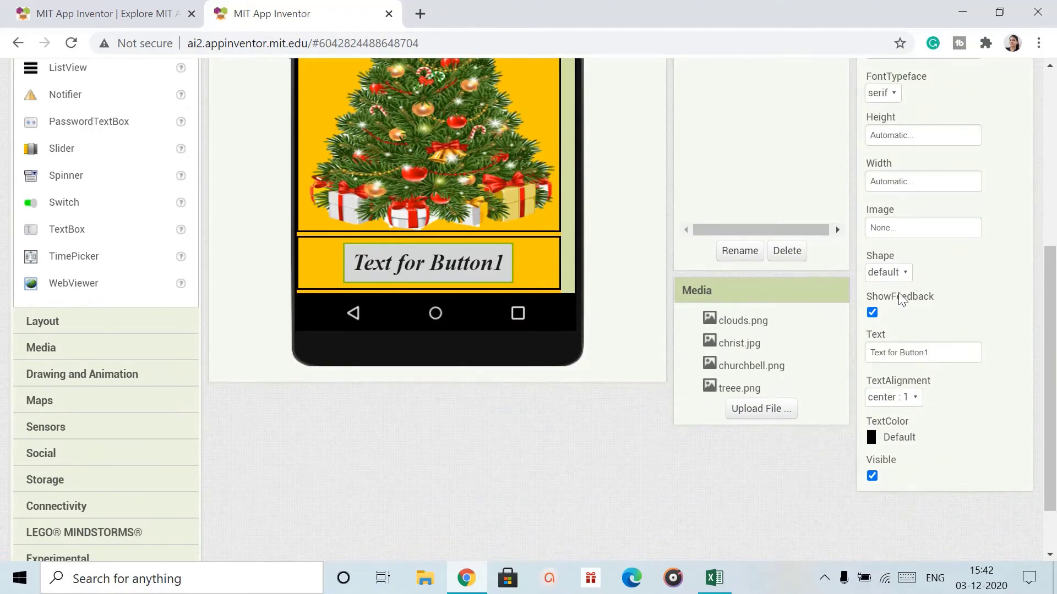
pyautogui.scroll(6, 897, 286)
pyautogui.click(895, 224)
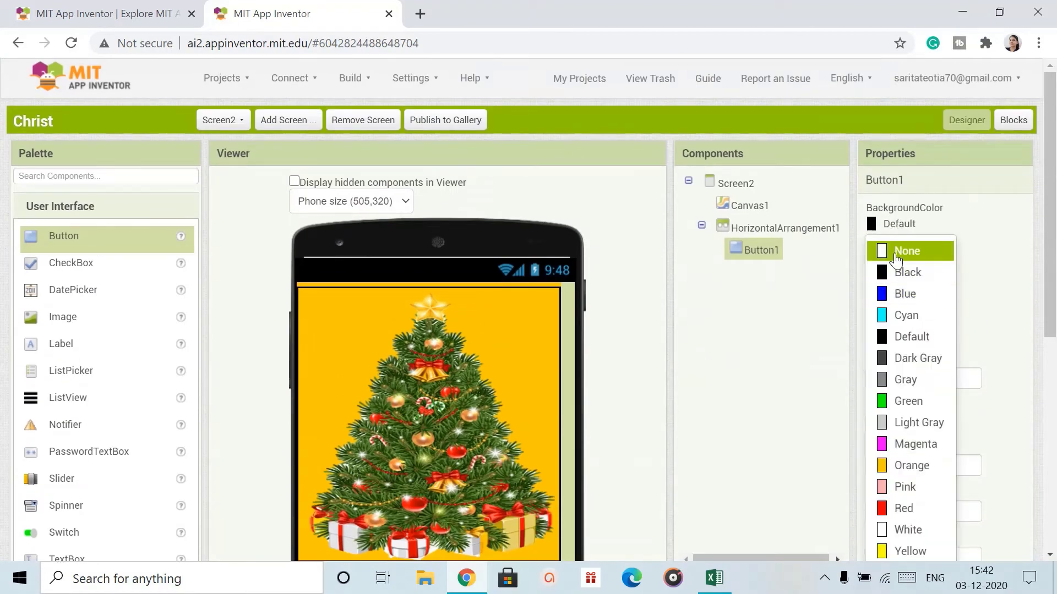
pyautogui.click(906, 251)
# - Set Button1's text to Start and its text color to Red
pyautogui.scroll(-5, 658, 405)
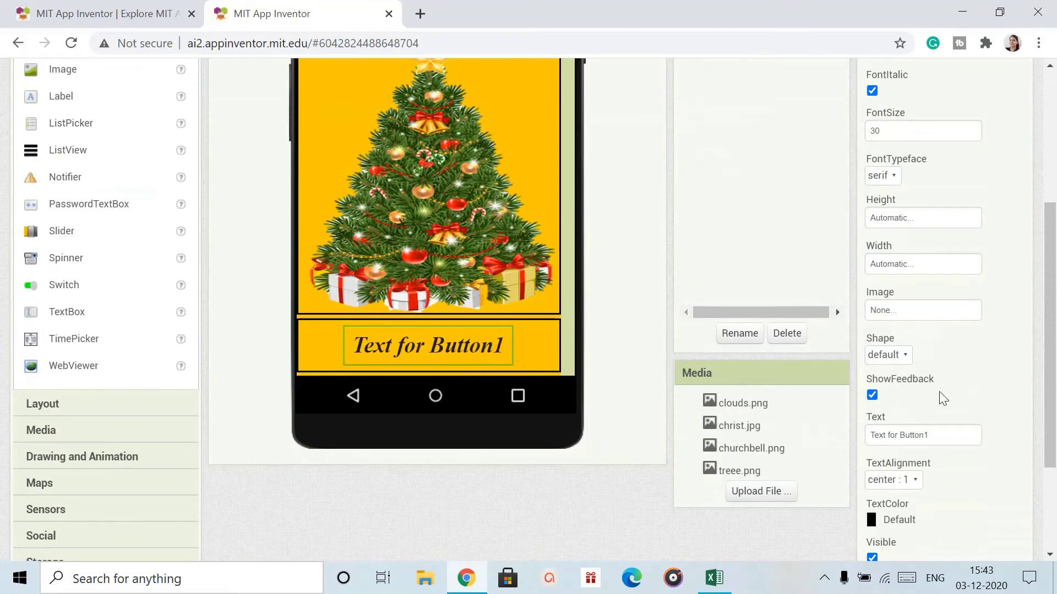
pyautogui.scroll(-2, 908, 438)
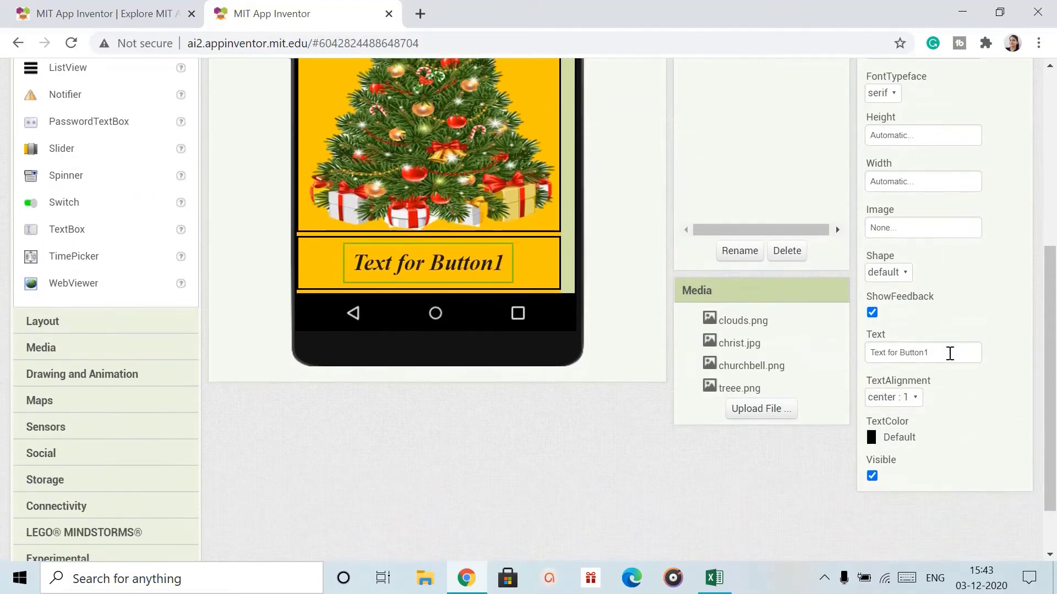
pyautogui.click(950, 353)
pyautogui.write('Start')
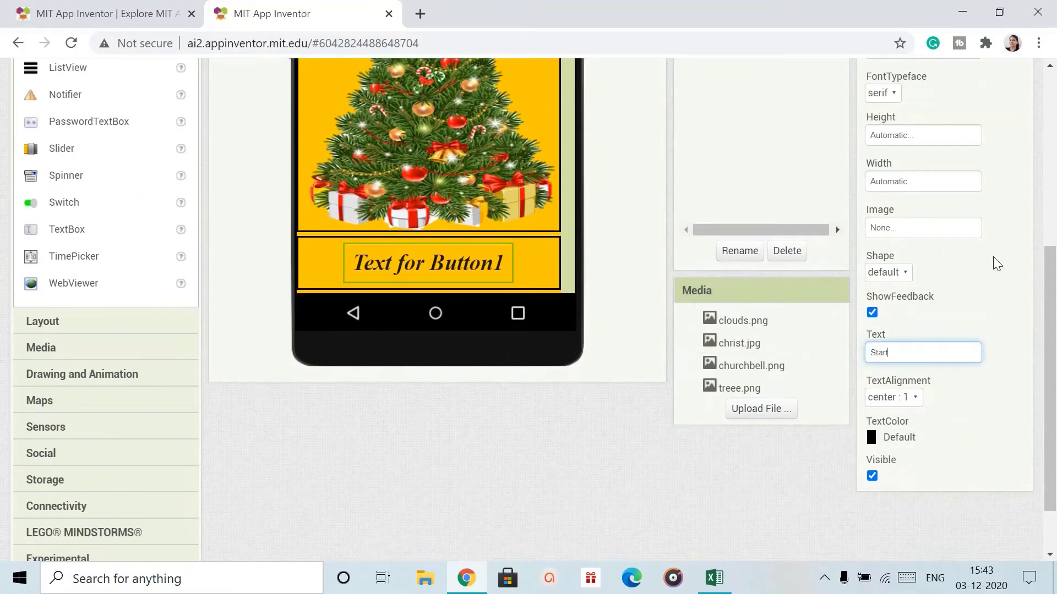
pyautogui.press('Return')
pyautogui.click(880, 440)
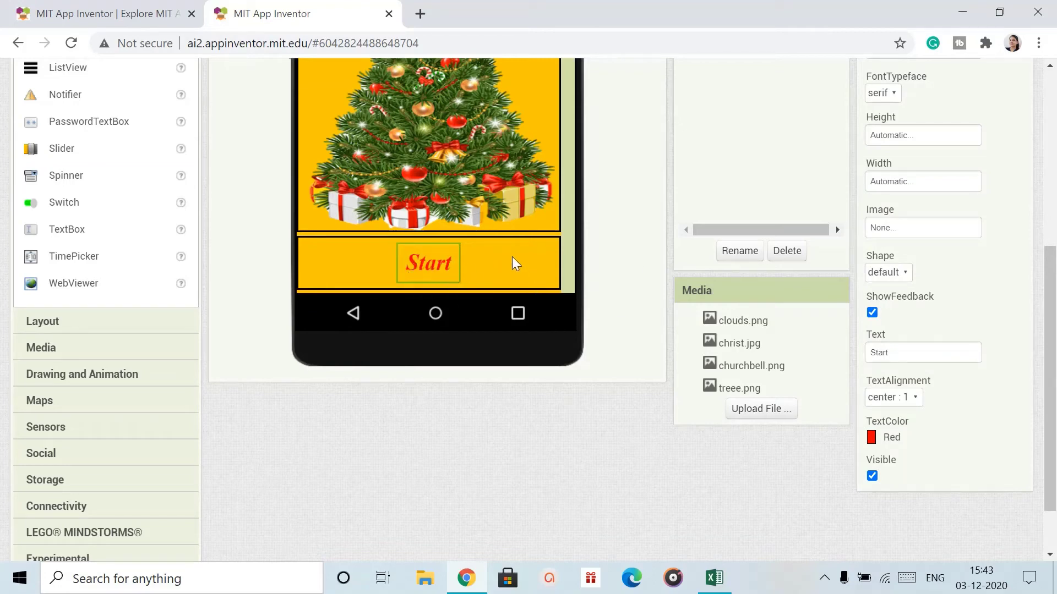
# - Paste two copies of the Start button into HorizontalArrangement1 and set the middle button's text to Pause
pyautogui.hotkey('ctrl', 'v')
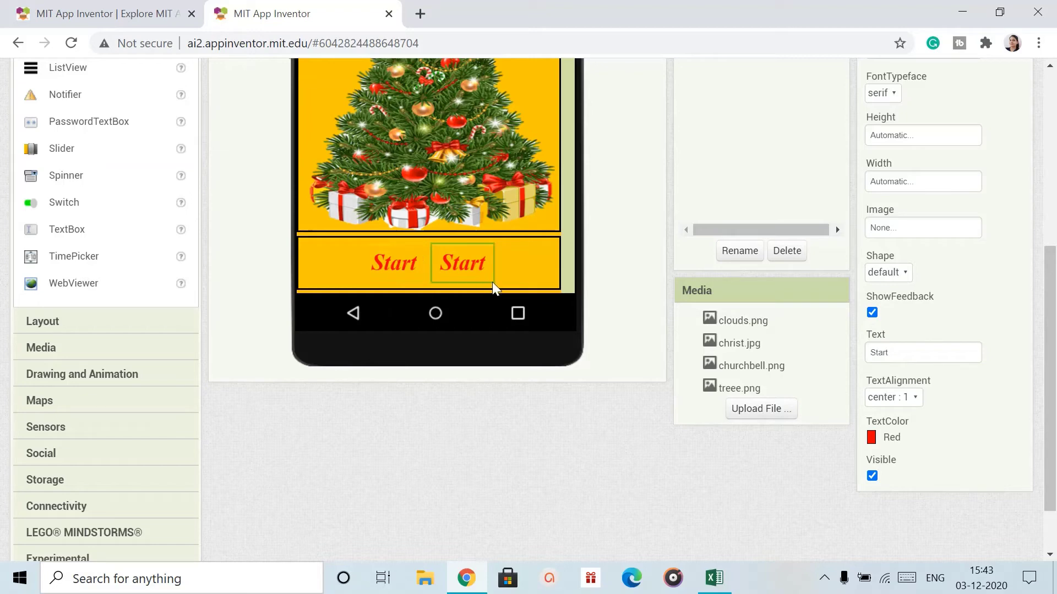
pyautogui.hotkey('ctrl', 'v')
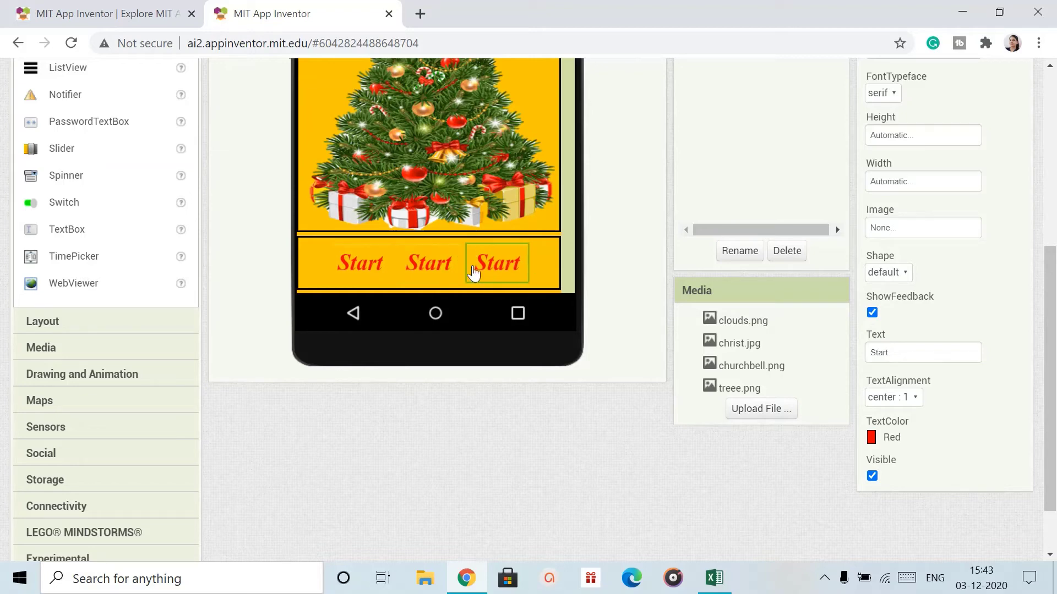
pyautogui.click(444, 278)
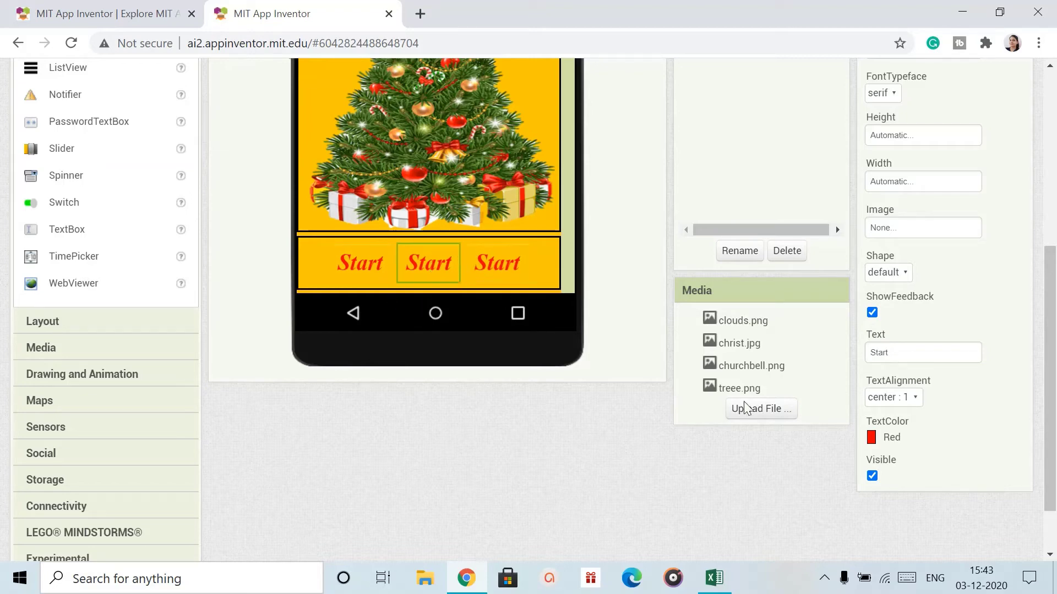
pyautogui.click(916, 360)
pyautogui.write('Pause')
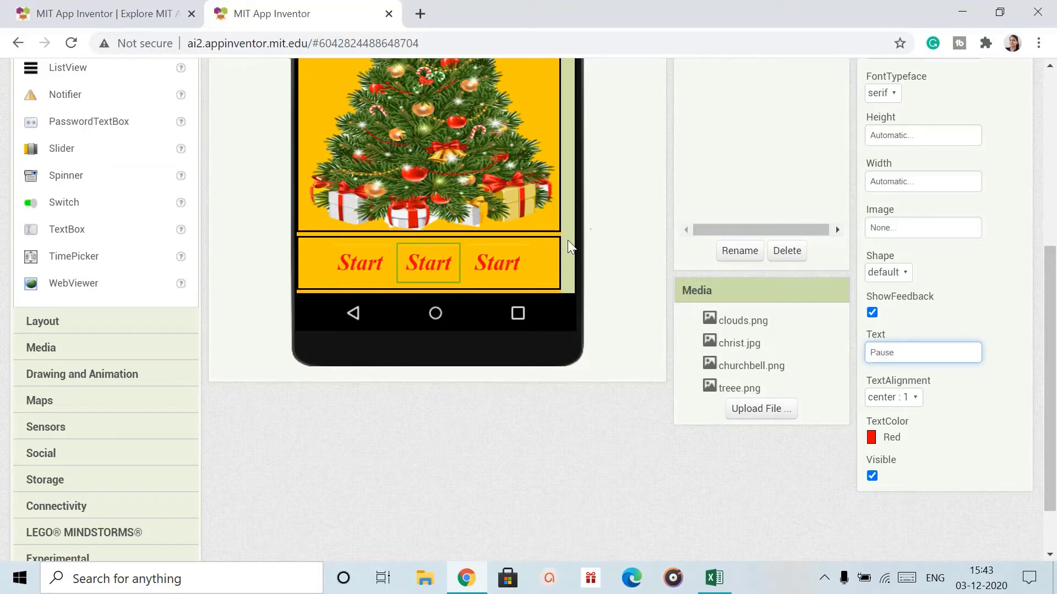
pyautogui.click(1014, 324)
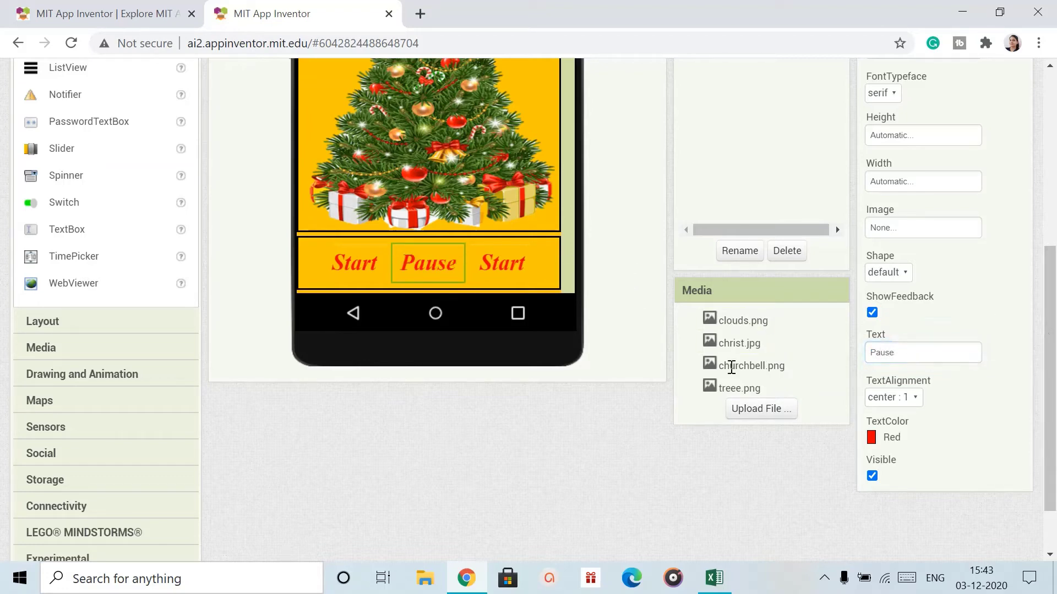
# - Set the third button's text to Stop
pyautogui.click(498, 279)
pyautogui.click(895, 352)
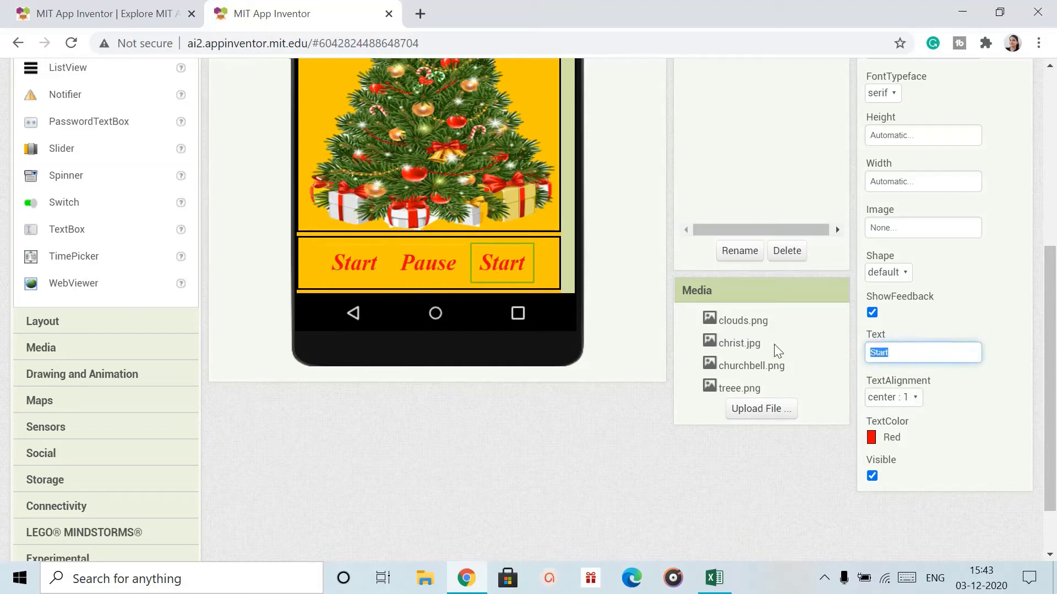
pyautogui.write('Stop')
pyautogui.click(978, 317)
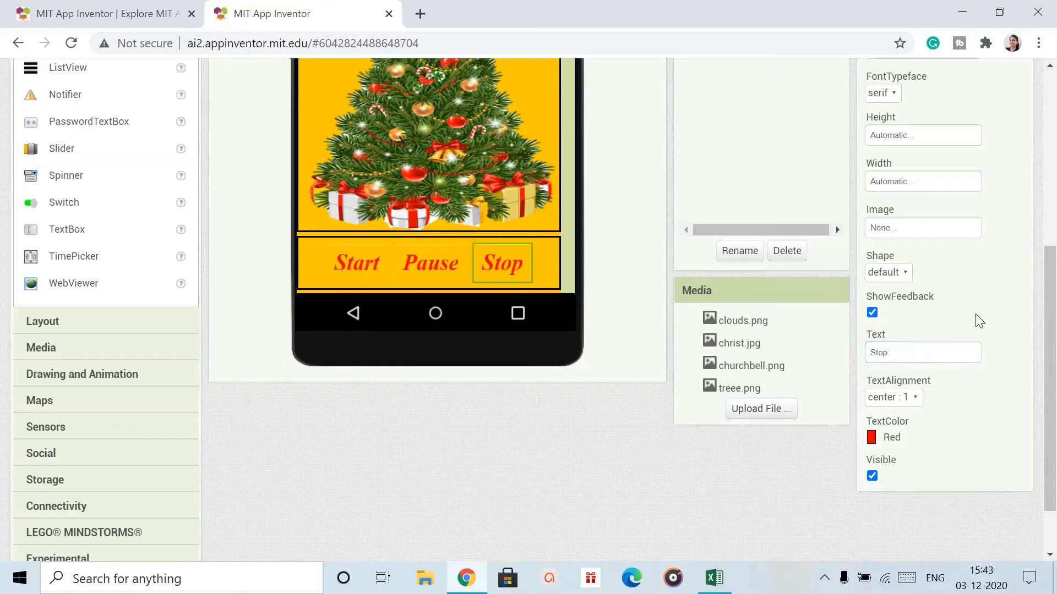
# - Add an ImageSprite to Canvas1 in the empty area beside the upper left of the Christmas tree
pyautogui.scroll(5, 482, 335)
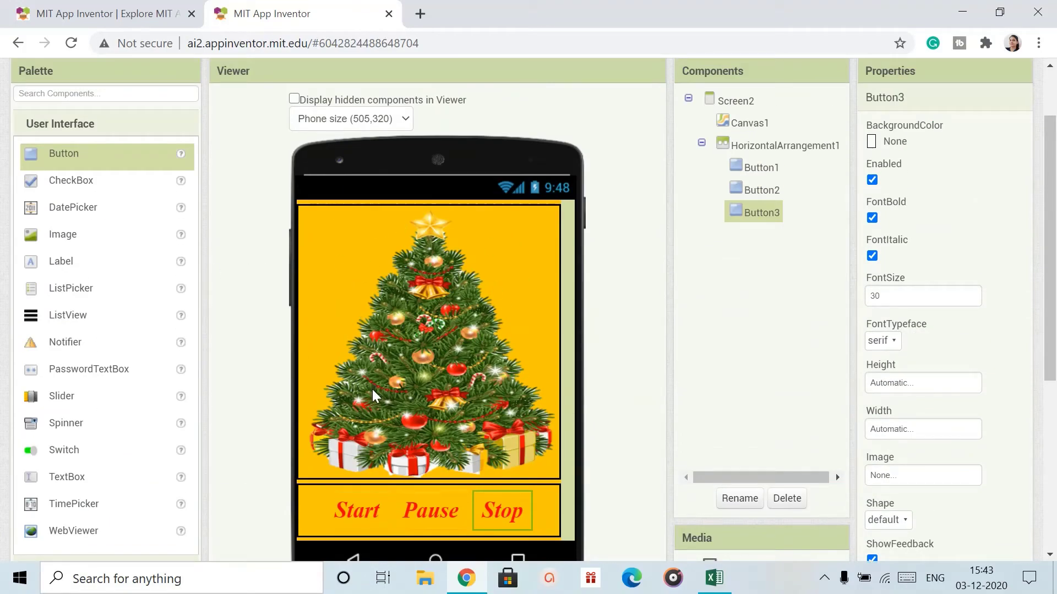
pyautogui.scroll(-3, 94, 330)
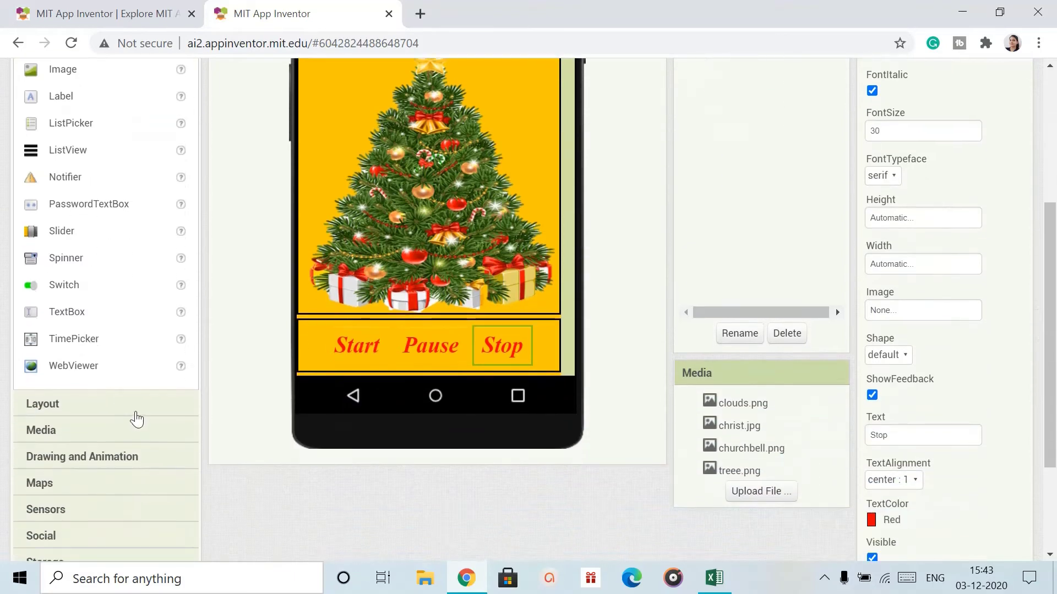
pyautogui.scroll(-3, 147, 465)
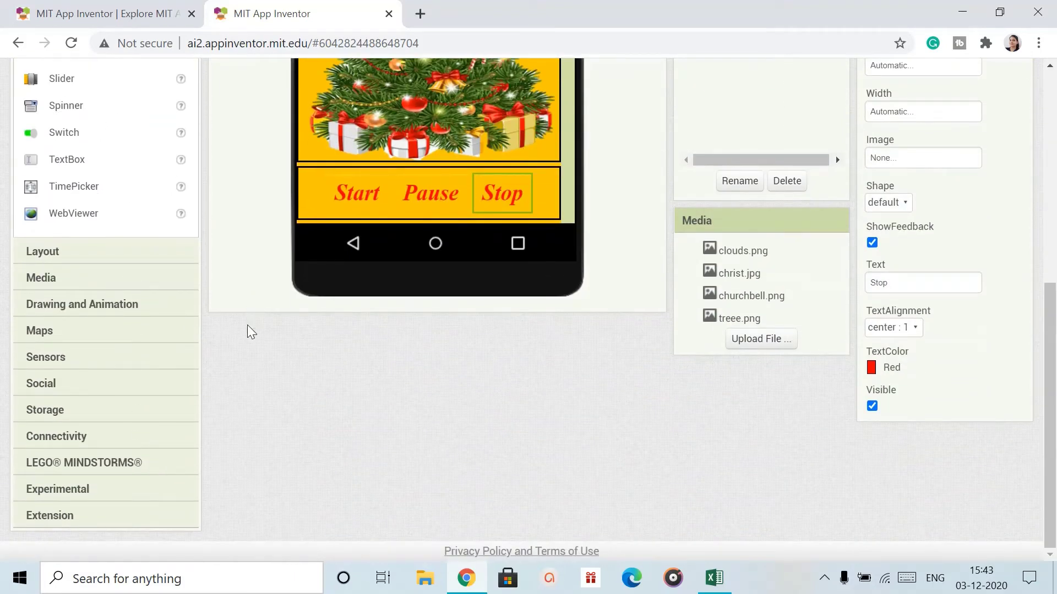
pyautogui.click(121, 311)
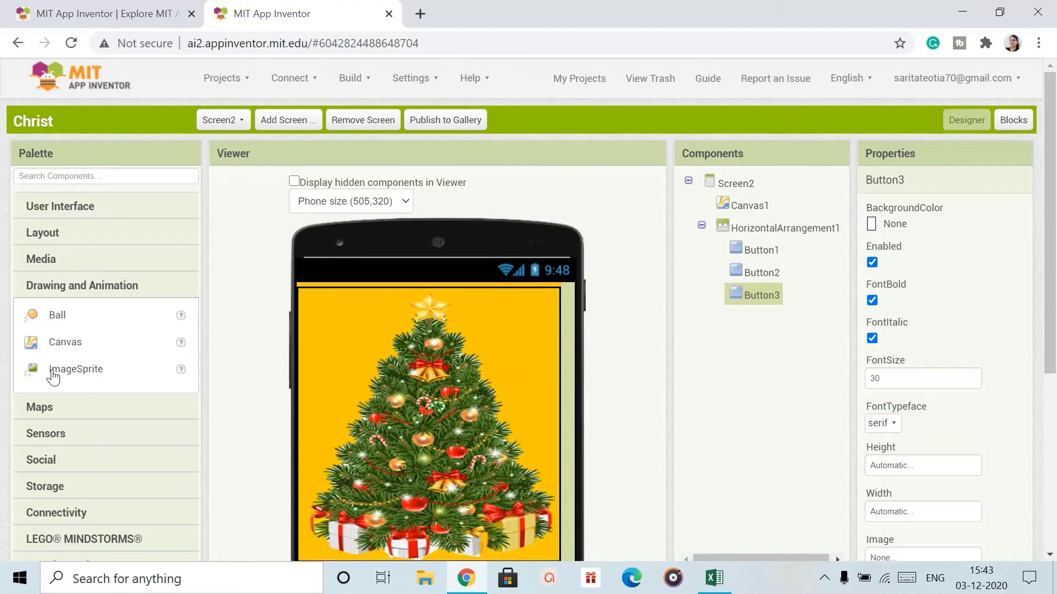
pyautogui.moveTo(68, 378); pyautogui.dragTo(254, 368)
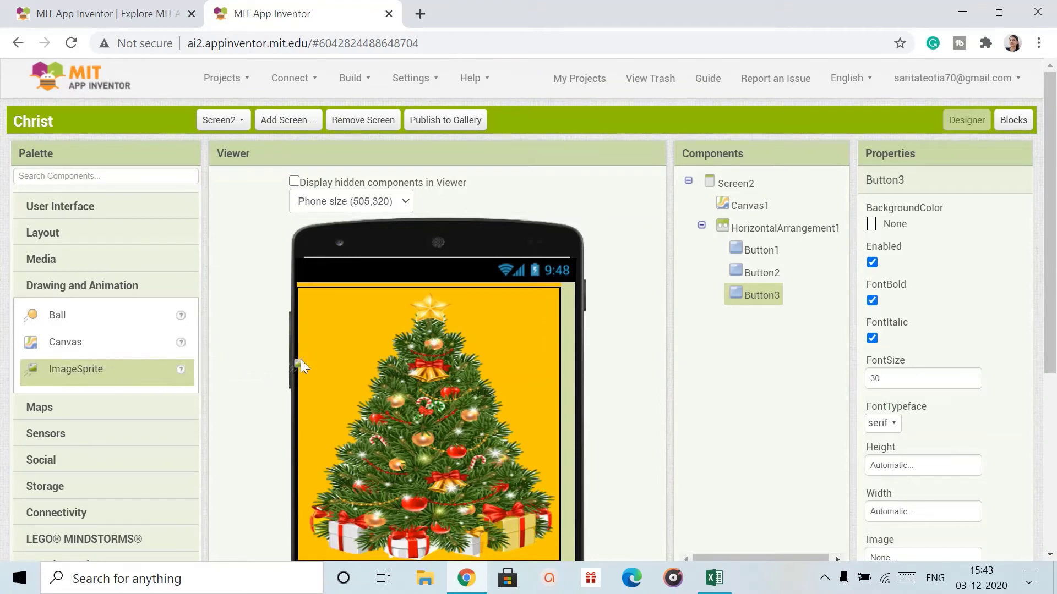
pyautogui.moveTo(333, 333); pyautogui.dragTo(333, 334)
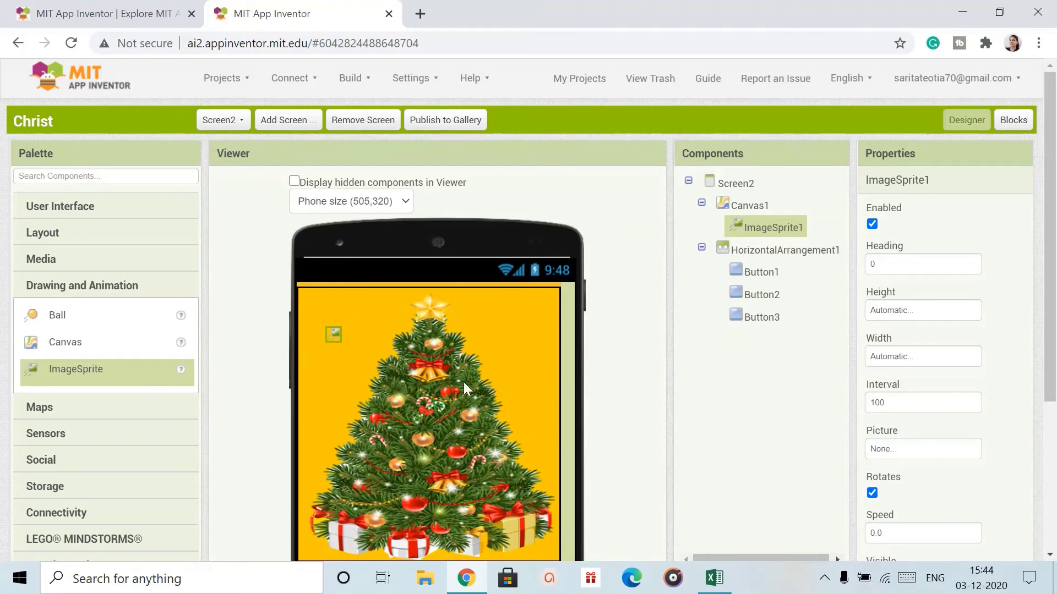
# - Set ImageSprite1's height and width to 30 pixels each
pyautogui.click(909, 312)
pyautogui.click(900, 346)
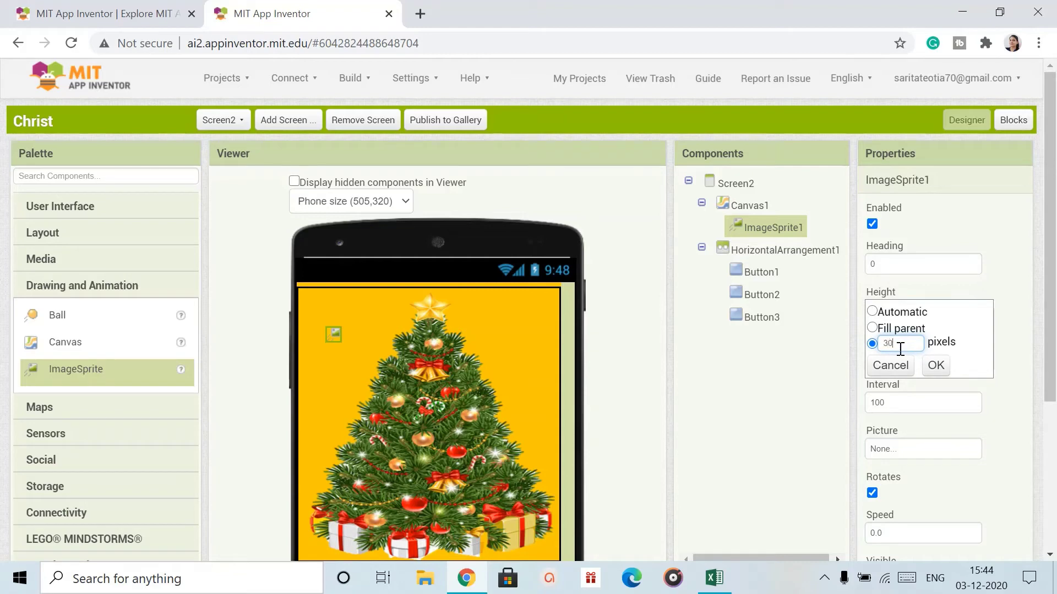
pyautogui.click(936, 366)
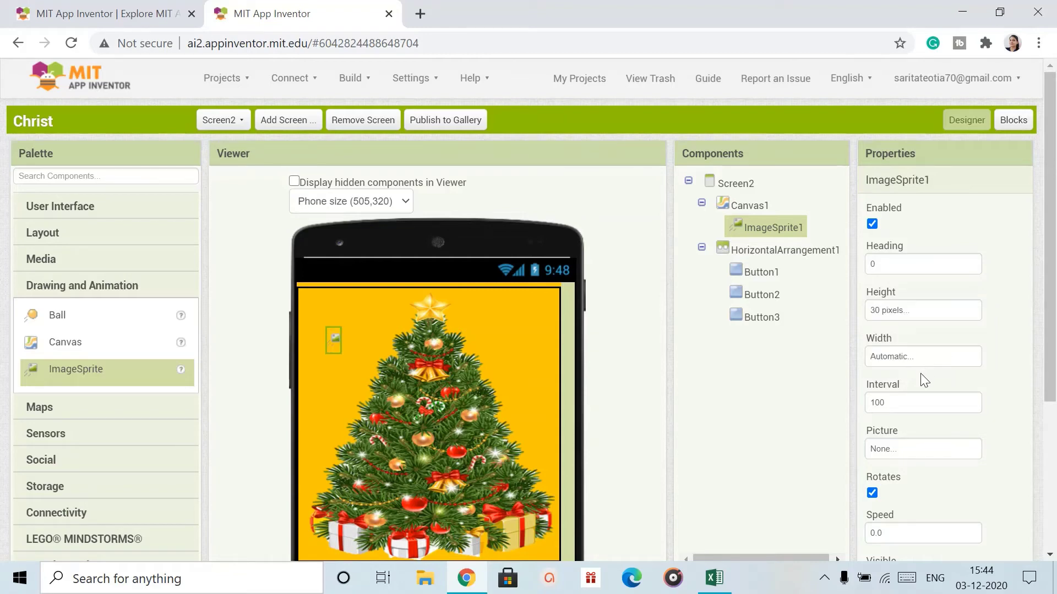
pyautogui.click(883, 361)
pyautogui.click(895, 391)
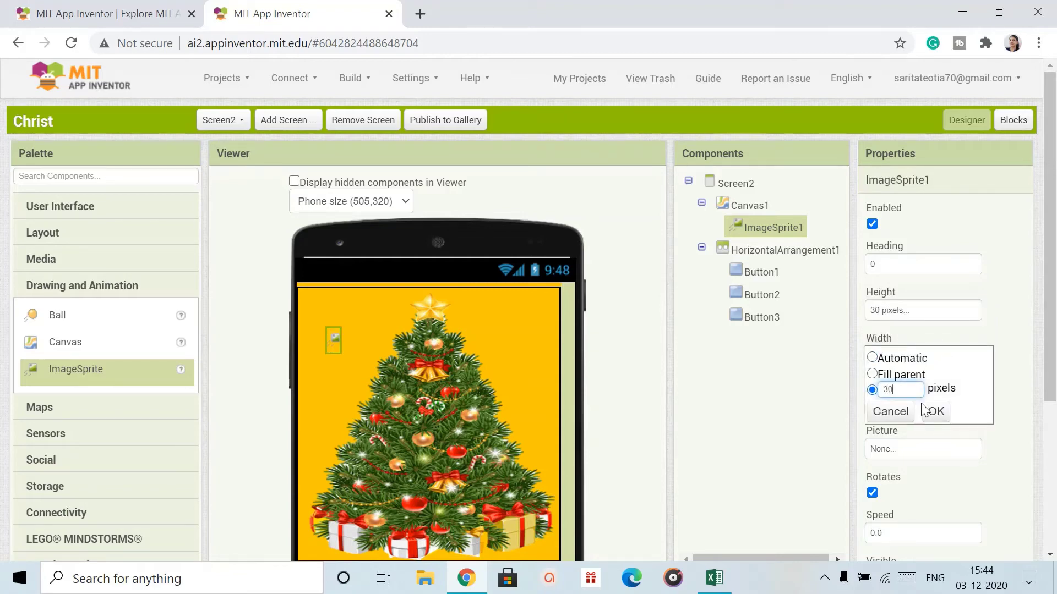
pyautogui.click(936, 412)
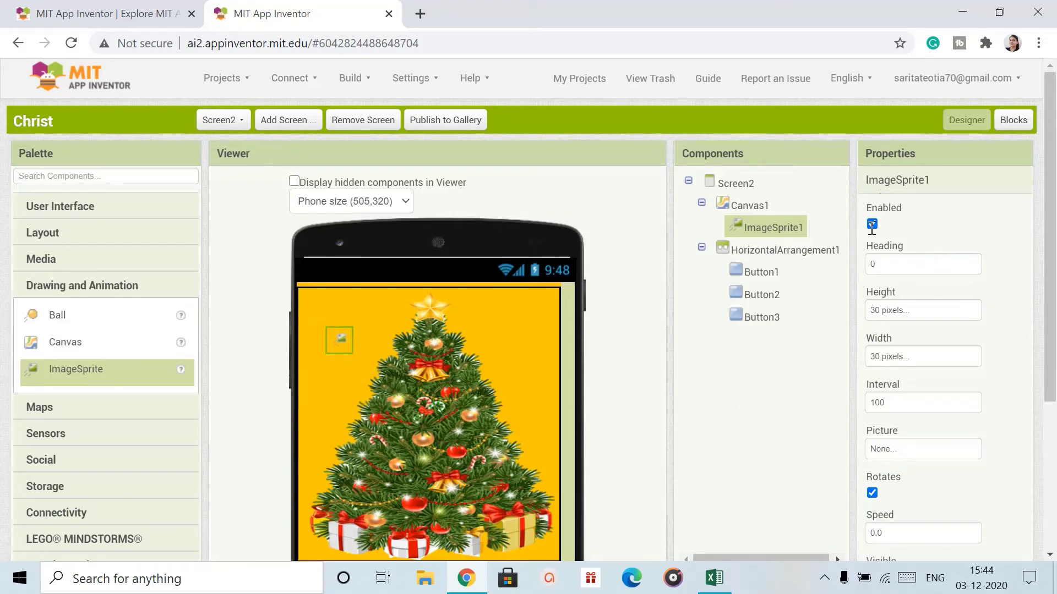
# - Paste three copies of ImageSprite1 onto the canvas, placing one left of the treetop and two on its right side
pyautogui.scroll(-2, 907, 474)
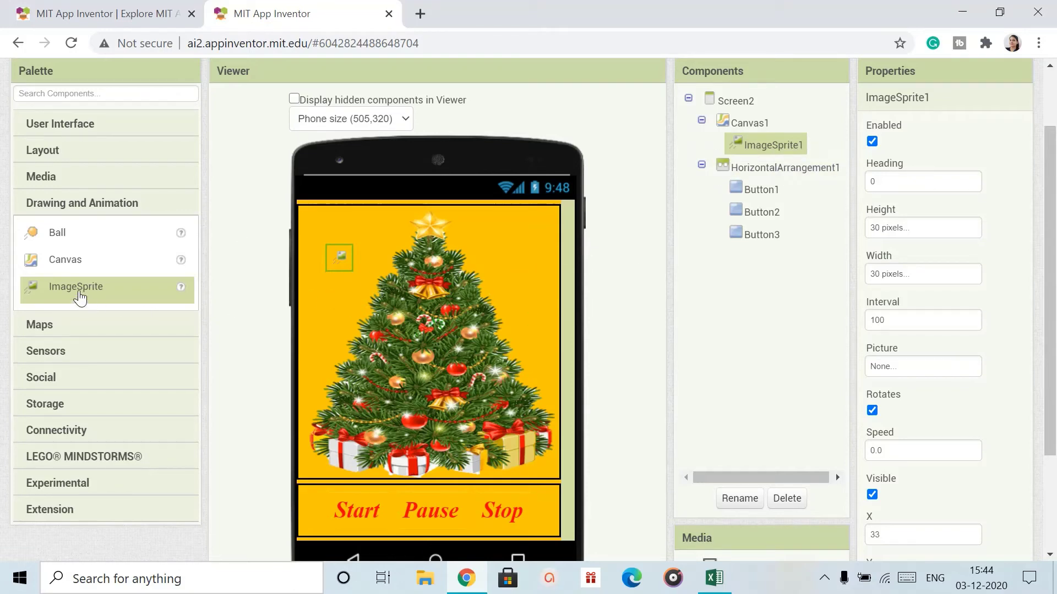
pyautogui.moveTo(77, 299); pyautogui.dragTo(155, 310)
pyautogui.moveTo(354, 266); pyautogui.dragTo(154, 285)
pyautogui.click(382, 233)
pyautogui.hotkey('ctrl', 'v')
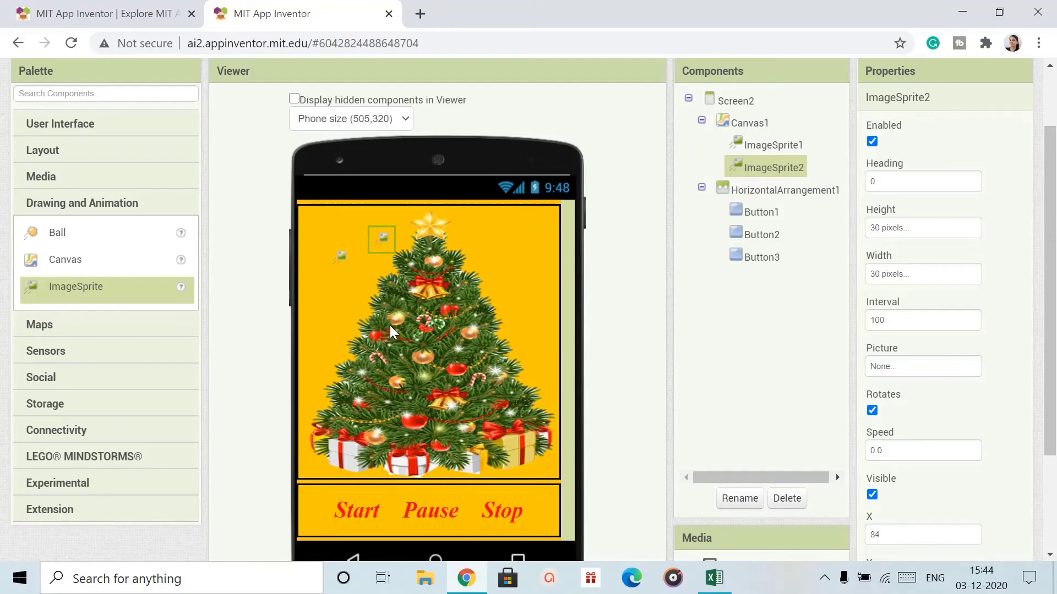
pyautogui.hotkey('ctrl', 'v')
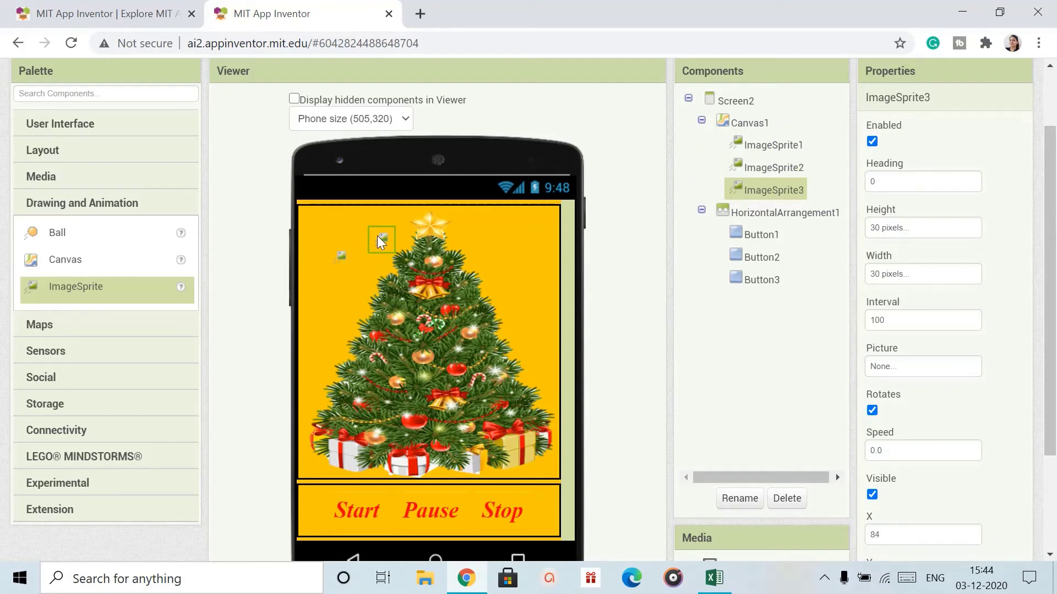
pyautogui.moveTo(378, 235); pyautogui.dragTo(483, 241)
pyautogui.hotkey('ctrl', 'v')
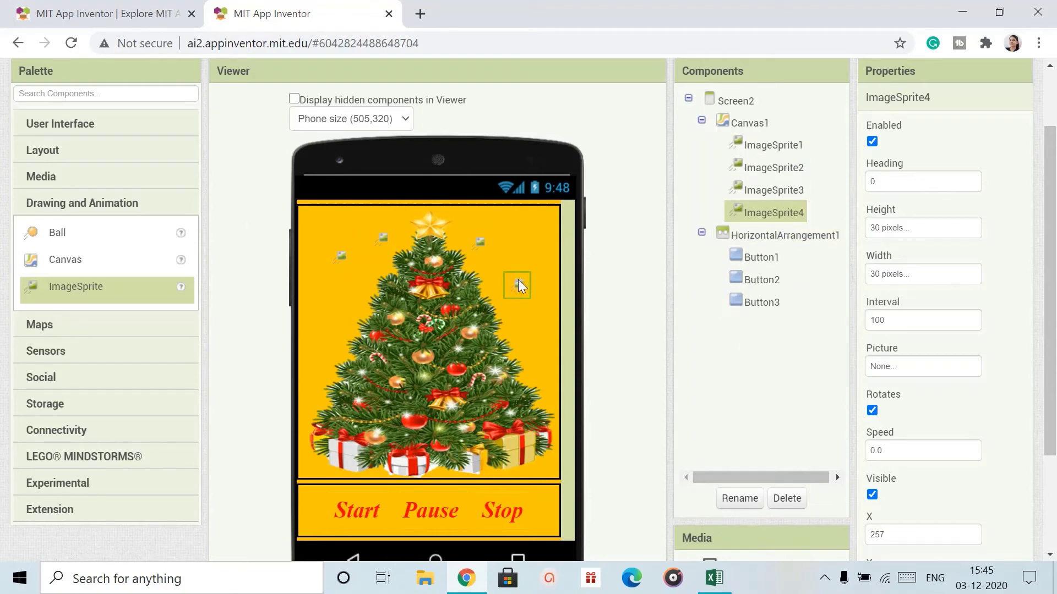
# - Upload Picture1.png from the christmas folder as ImageSprite1's picture
pyautogui.click(340, 257)
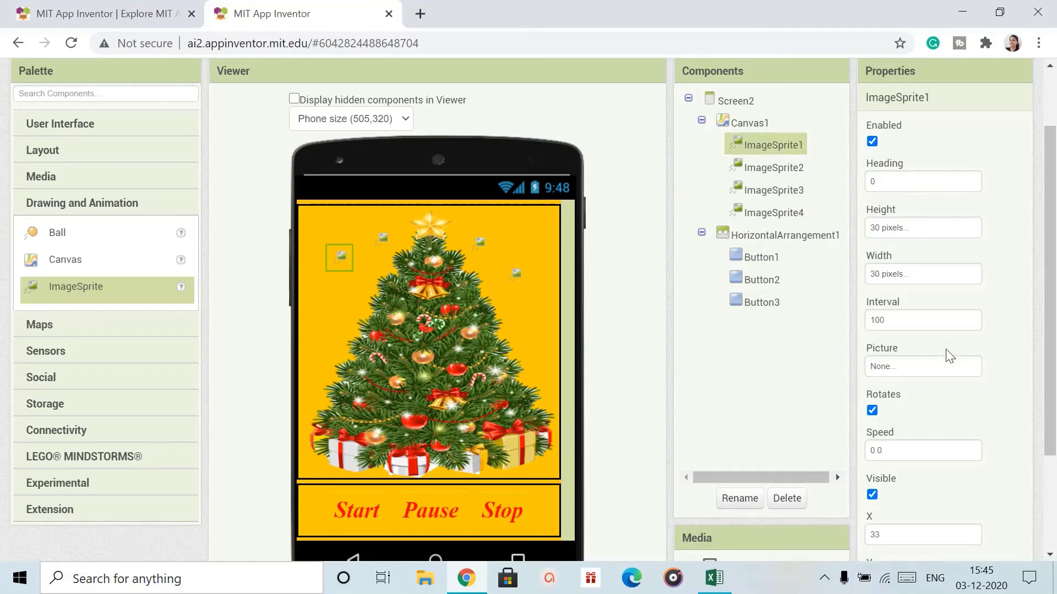
pyautogui.click(884, 367)
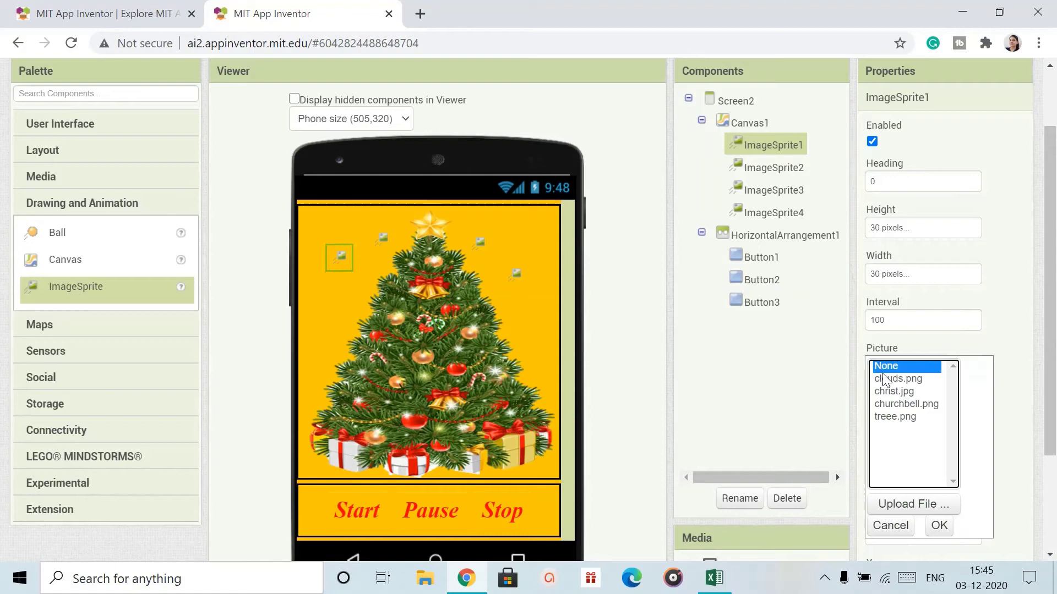
pyautogui.click(919, 499)
pyautogui.click(384, 218)
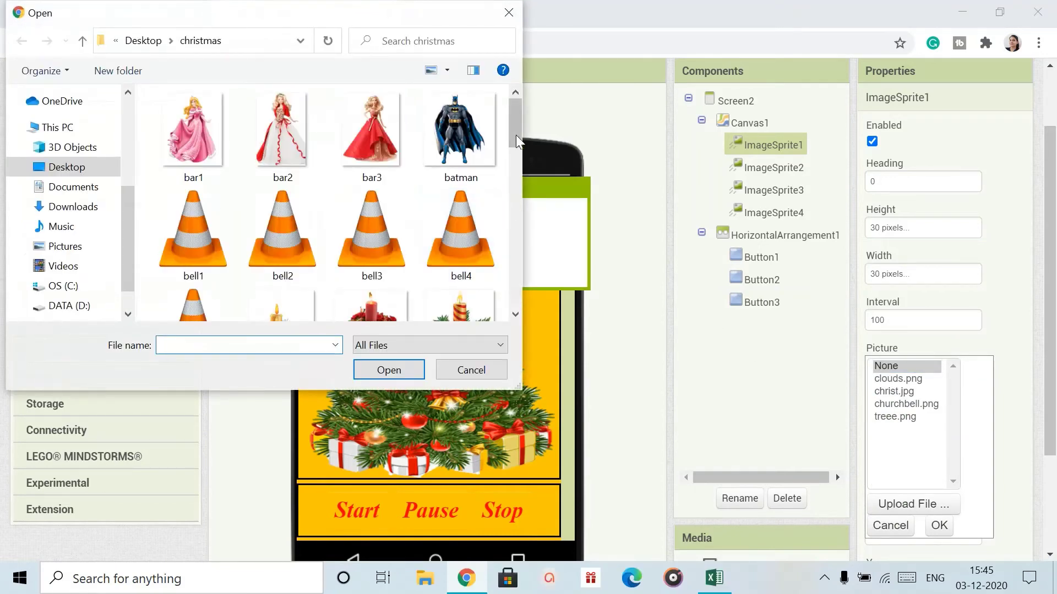
pyautogui.moveTo(517, 134); pyautogui.dragTo(521, 262)
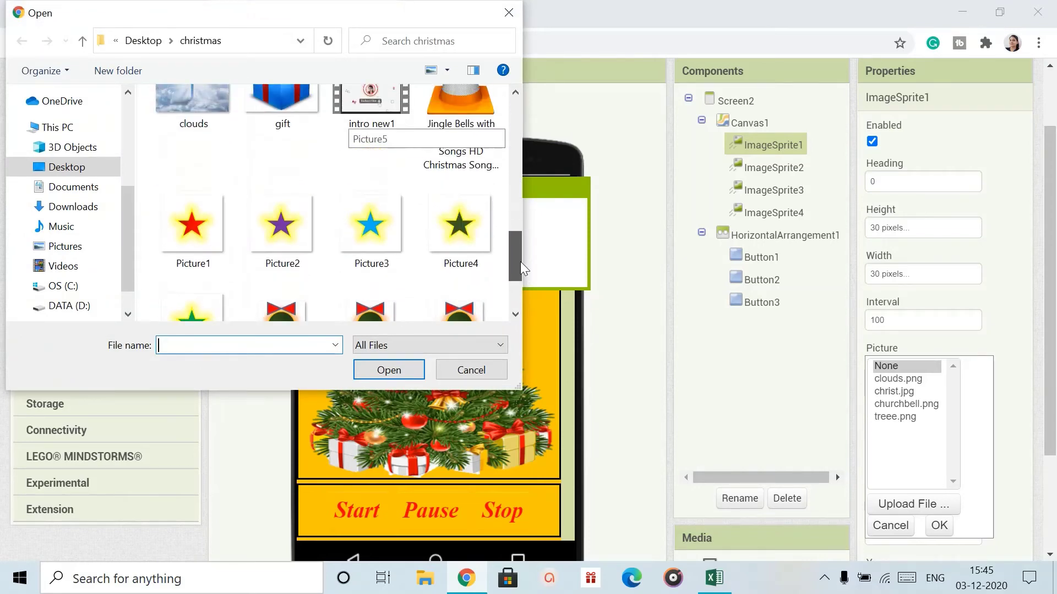
pyautogui.click(198, 221)
pyautogui.click(404, 371)
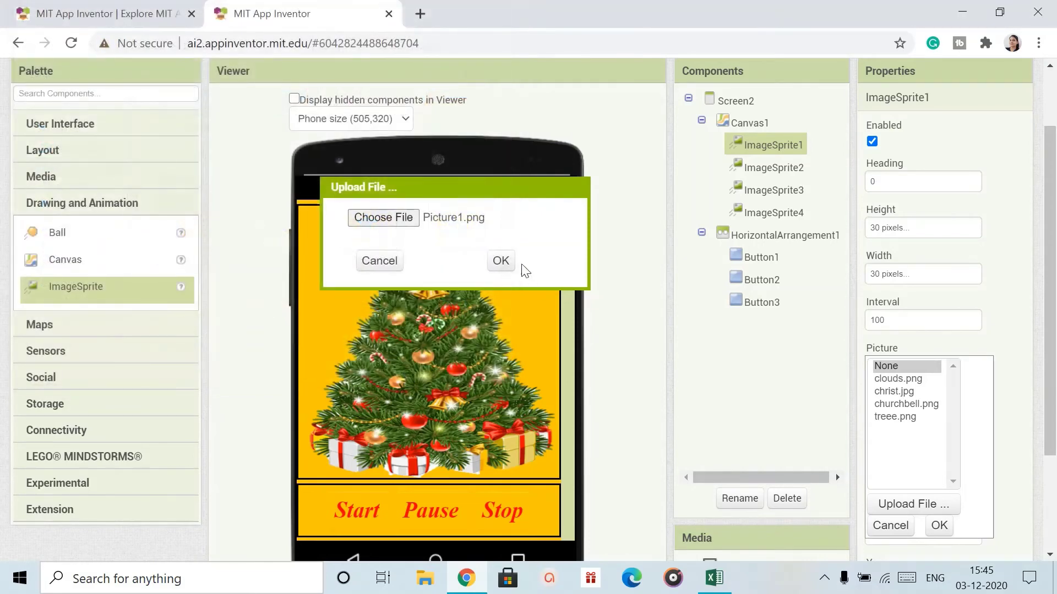
pyautogui.click(501, 260)
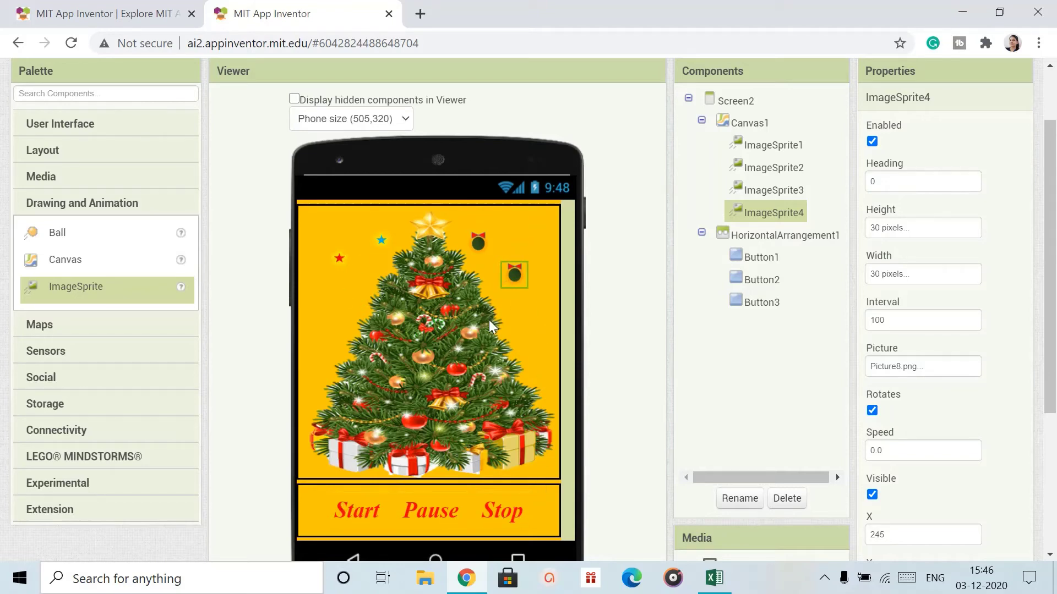
# - Add a new screen named Screen3 to the project
pyautogui.scroll(2, 477, 329)
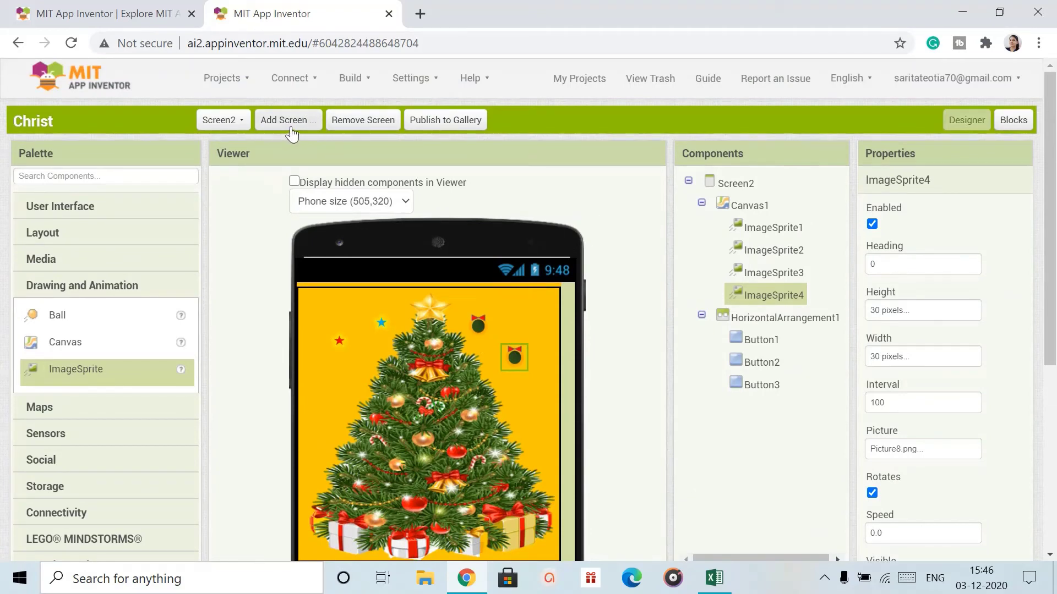
pyautogui.click(288, 123)
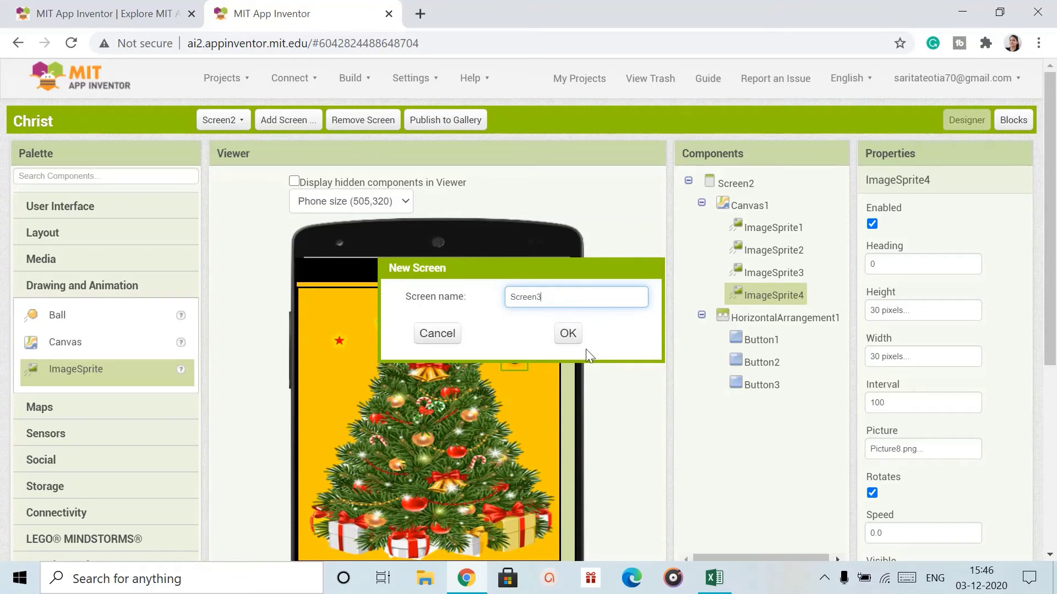
pyautogui.click(567, 334)
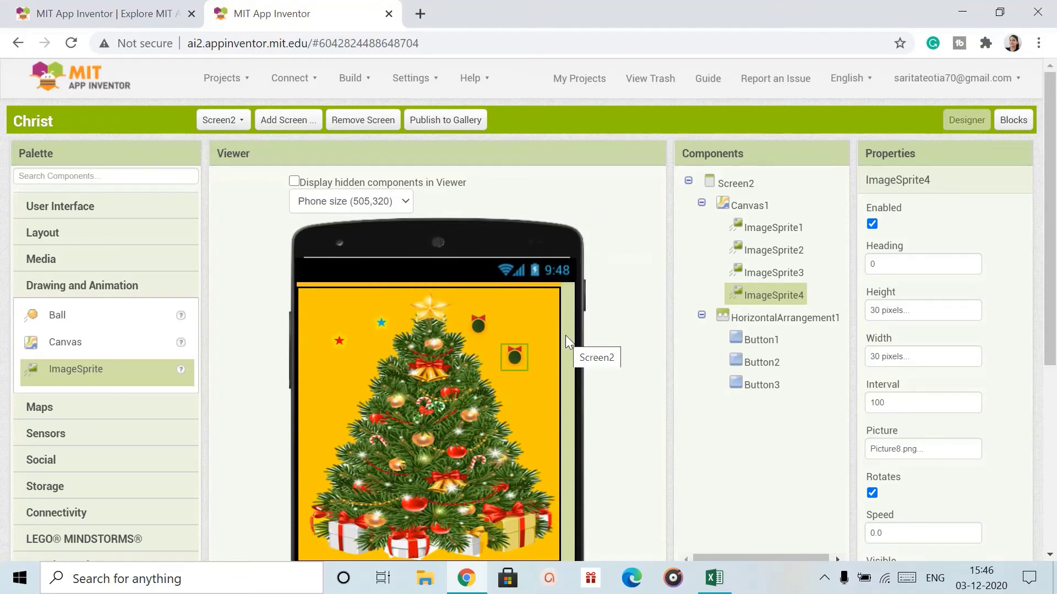
# - Place a VerticalArrangement on Screen3
pyautogui.scroll(-1, 455, 342)
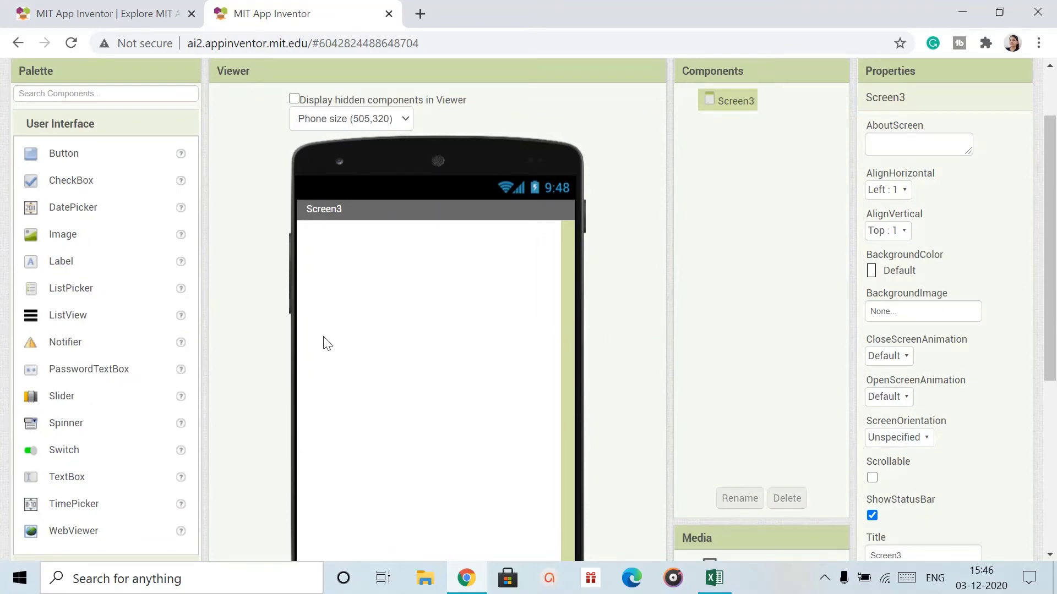
pyautogui.scroll(-1, 87, 323)
pyautogui.scroll(-4, 99, 363)
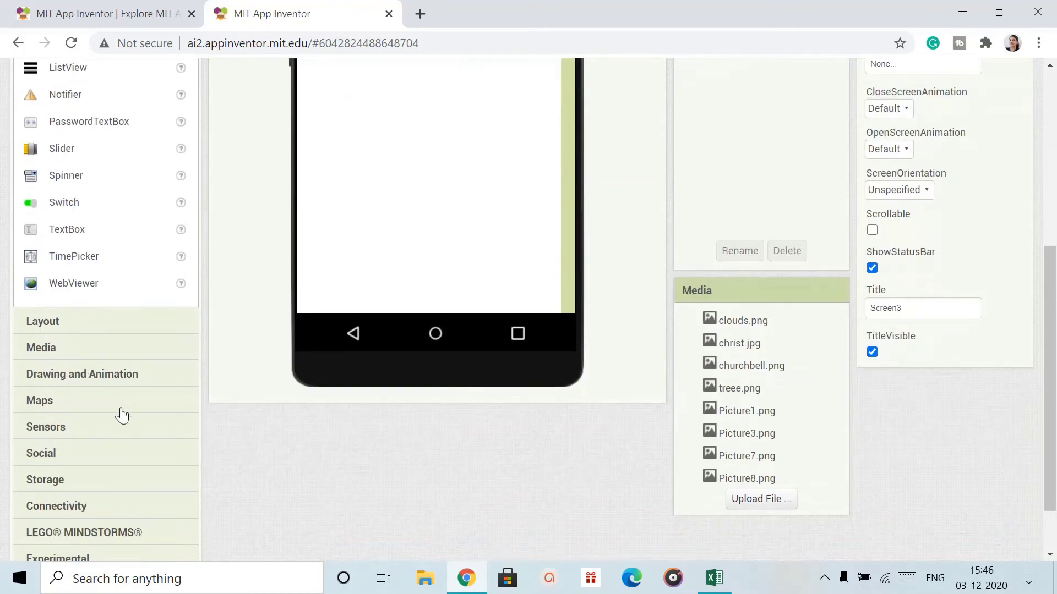
pyautogui.click(43, 324)
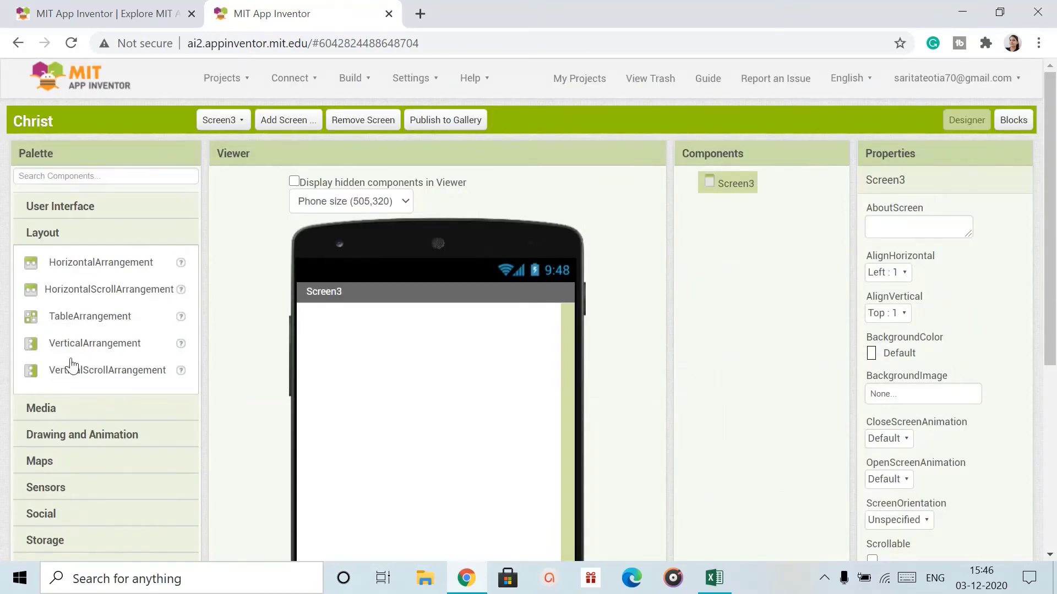
pyautogui.moveTo(98, 347); pyautogui.dragTo(325, 341)
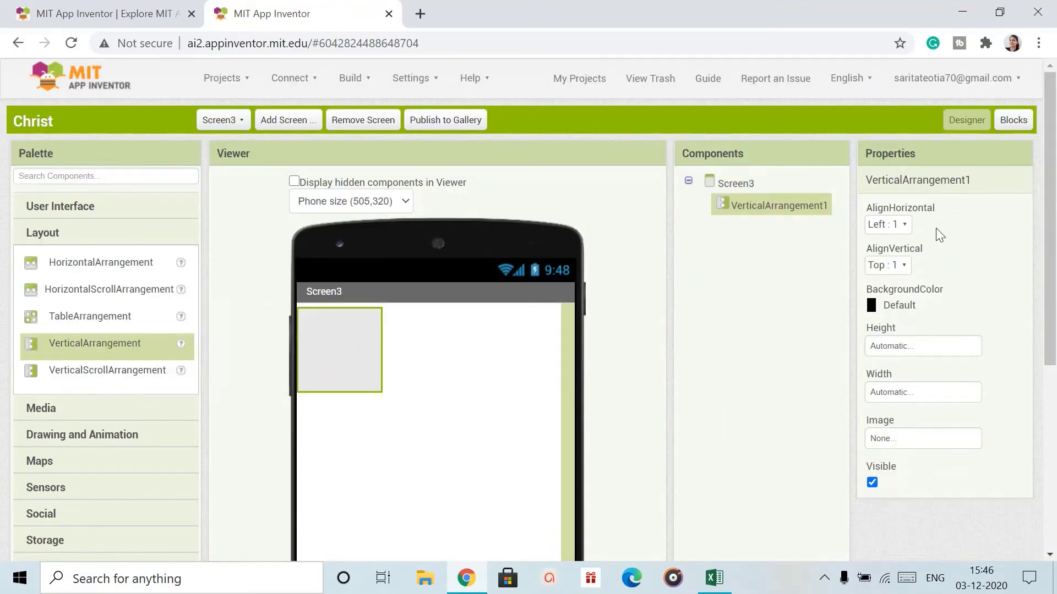
# - Set VerticalArrangement1's height to 90 percent and its width to Fill parent
pyautogui.click(894, 345)
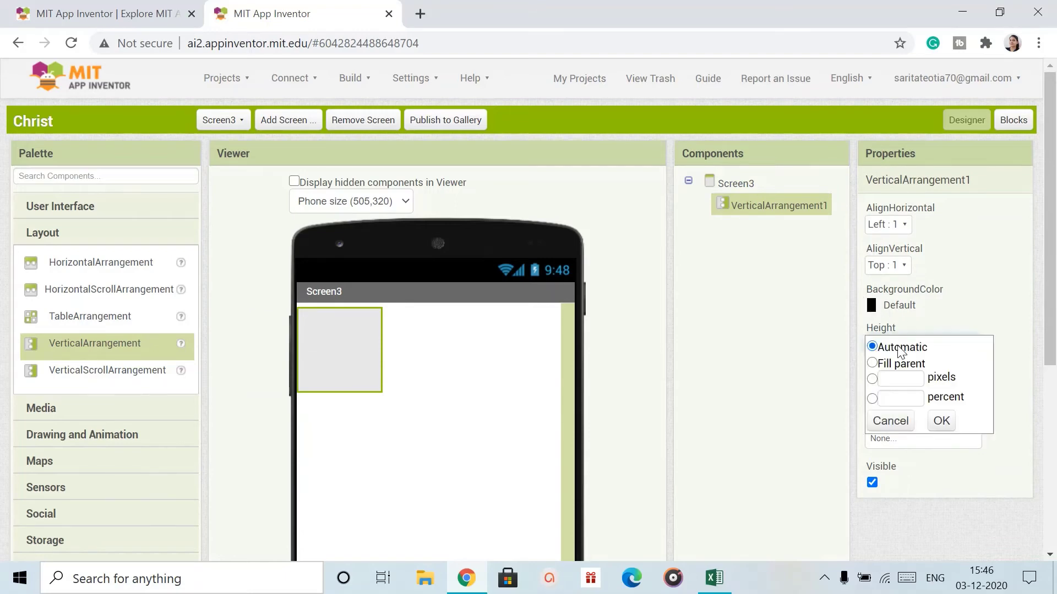
pyautogui.click(902, 399)
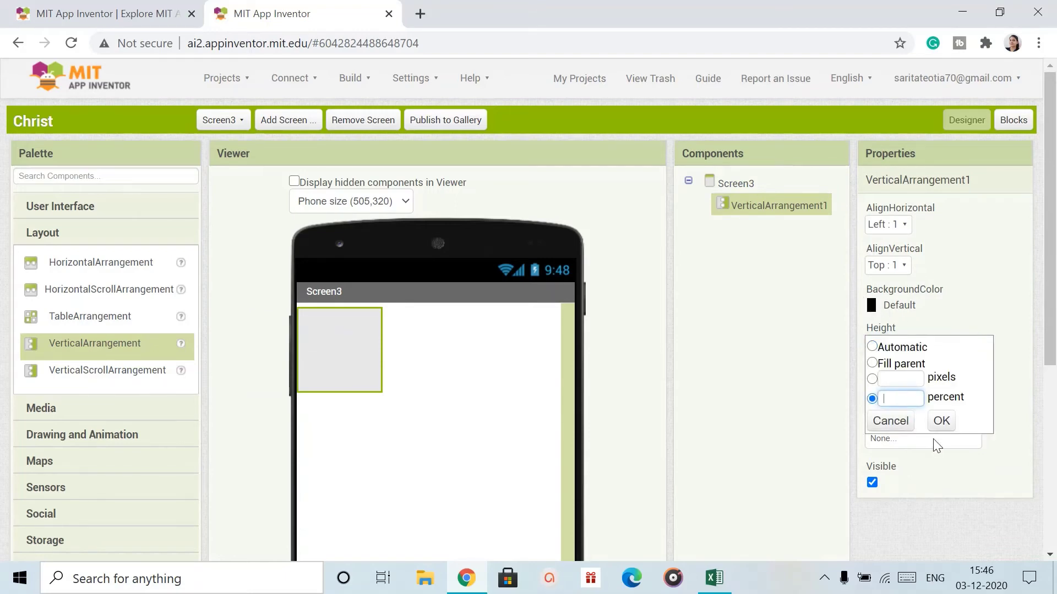
pyautogui.write('90')
pyautogui.click(941, 421)
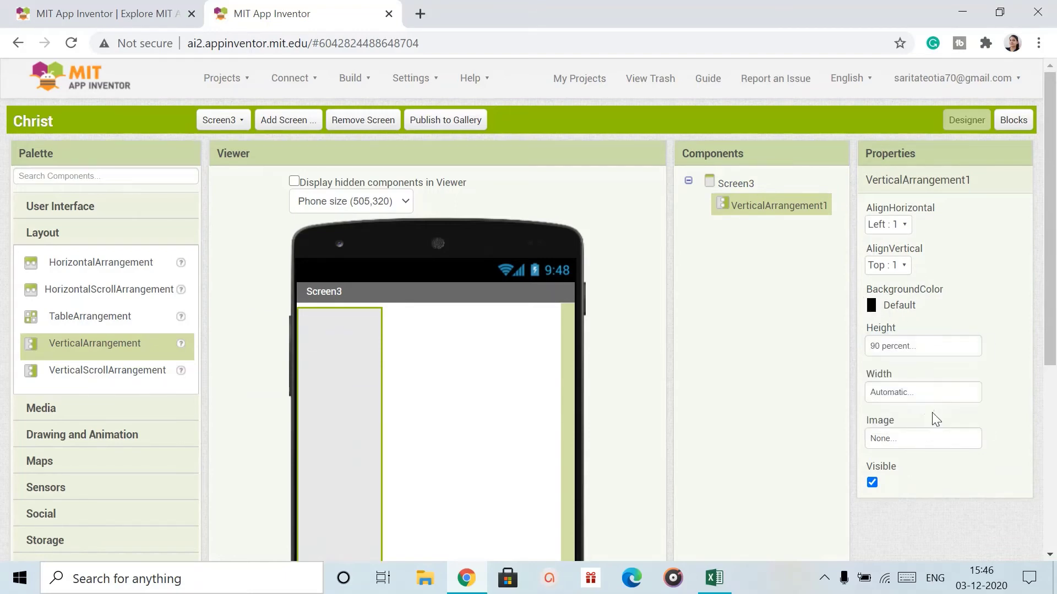
pyautogui.click(903, 392)
pyautogui.click(874, 410)
pyautogui.click(944, 467)
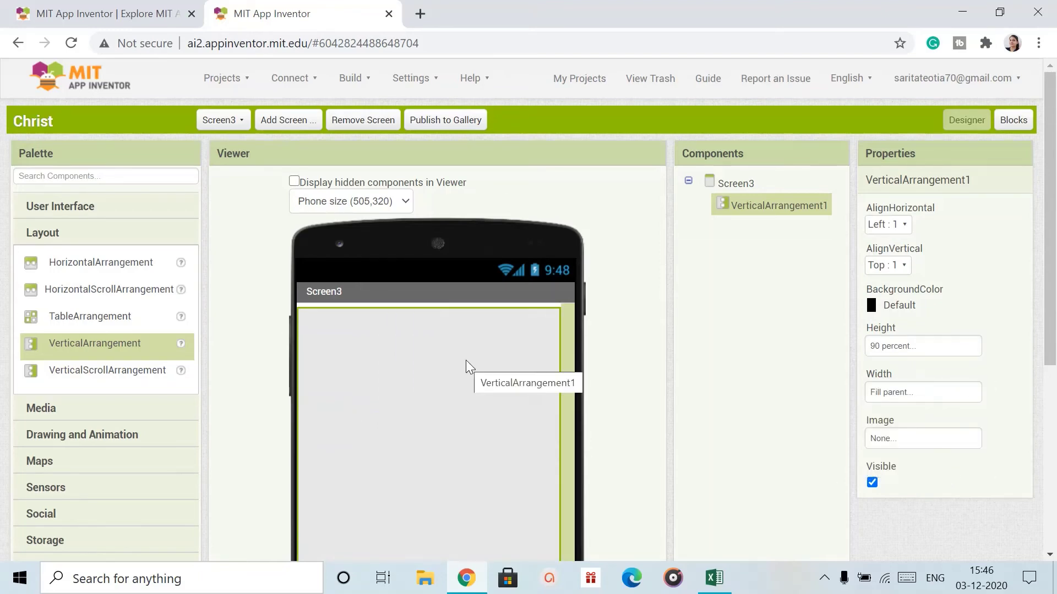
# - Upload Santa_C from the christmas folder as VerticalArrangement1's image
pyautogui.click(903, 438)
pyautogui.click(914, 518)
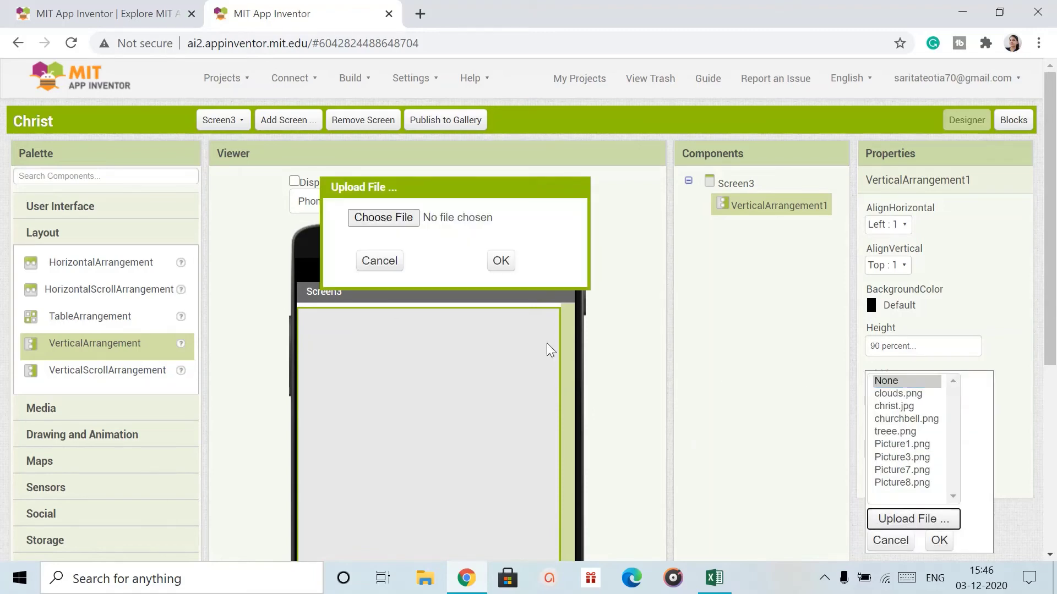
pyautogui.click(388, 219)
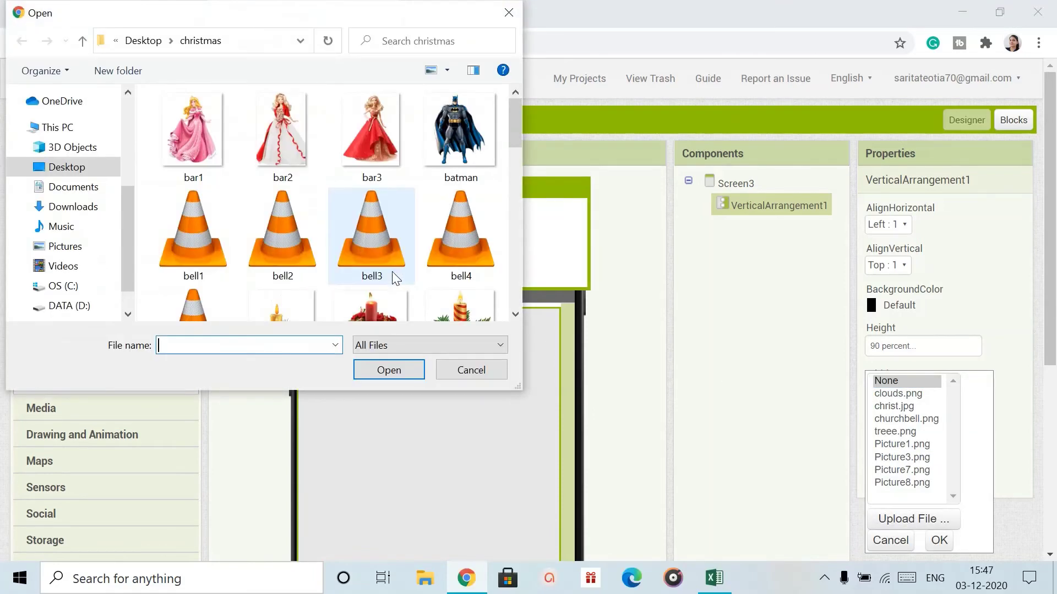
pyautogui.scroll(-5, 398, 248)
pyautogui.scroll(-10, 398, 248)
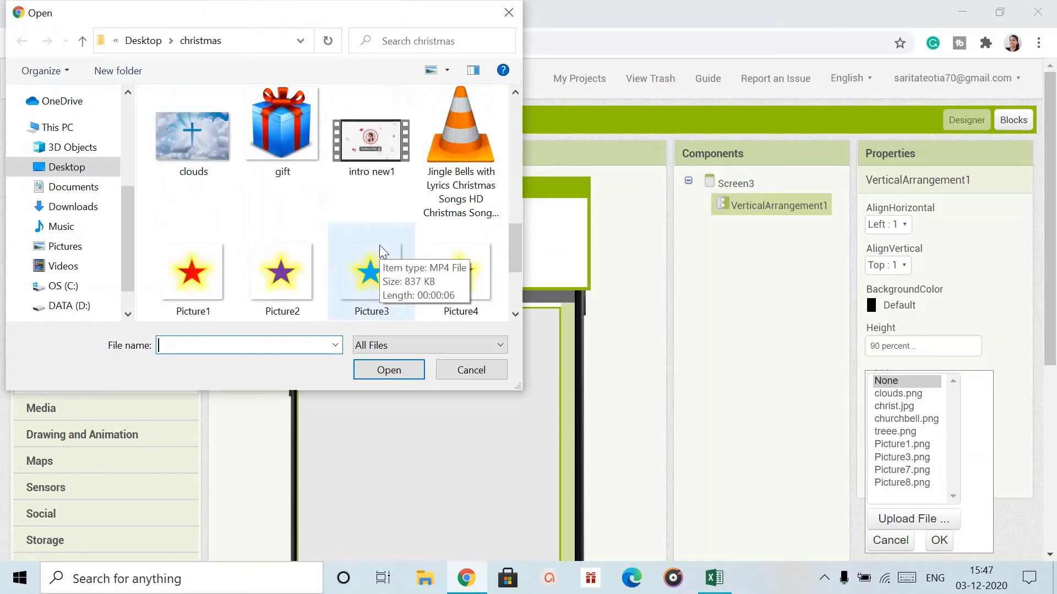
pyautogui.click(192, 264)
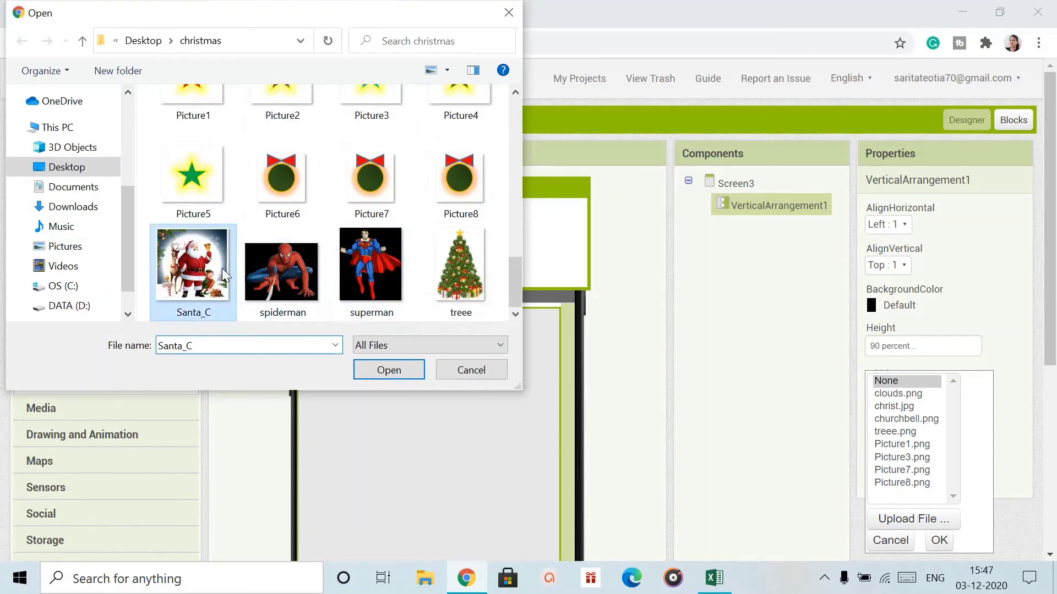
pyautogui.click(389, 370)
pyautogui.click(500, 261)
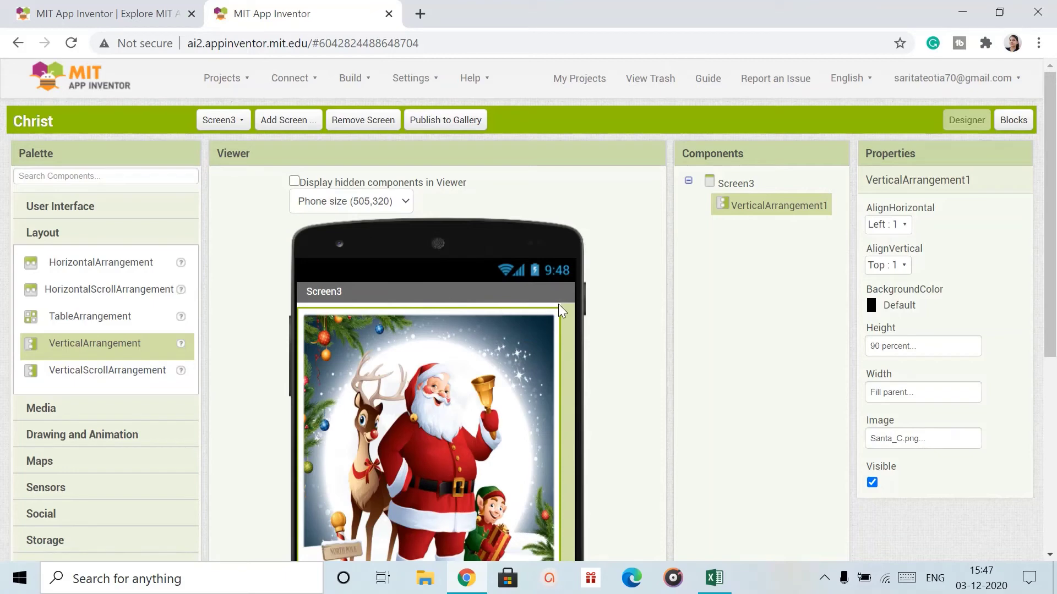
# - Set Screen3's background color to Red and turn off its title visibility
pyautogui.click(348, 293)
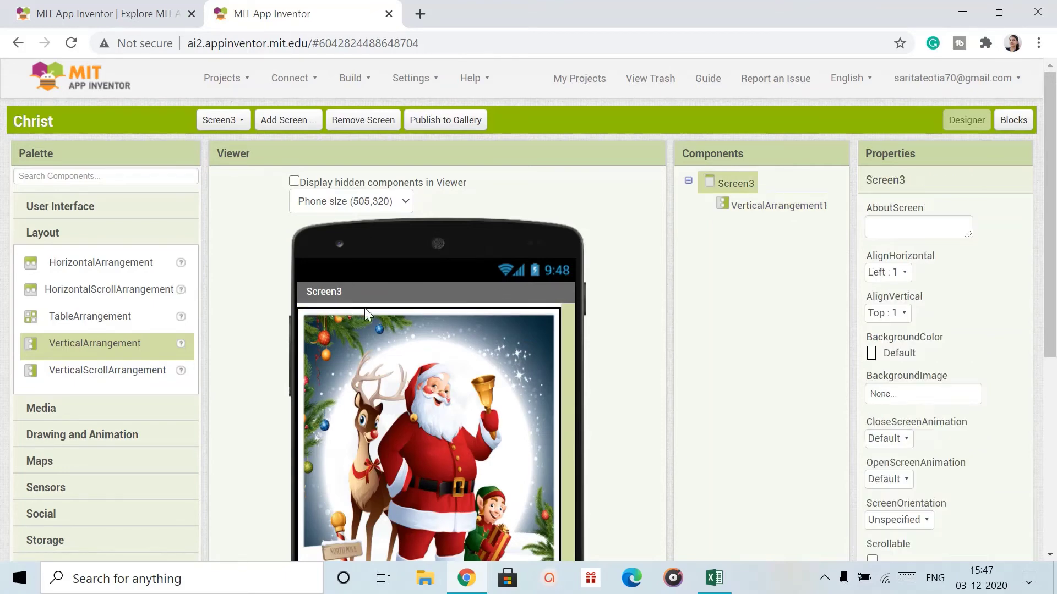
pyautogui.click(890, 358)
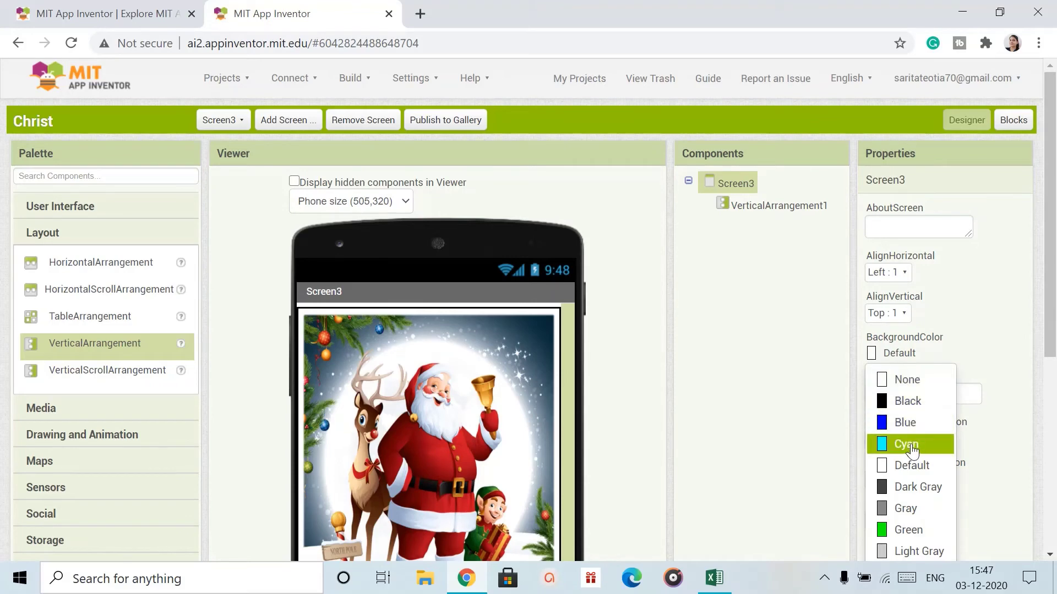
pyautogui.scroll(-2, 906, 448)
pyautogui.scroll(-1, 908, 457)
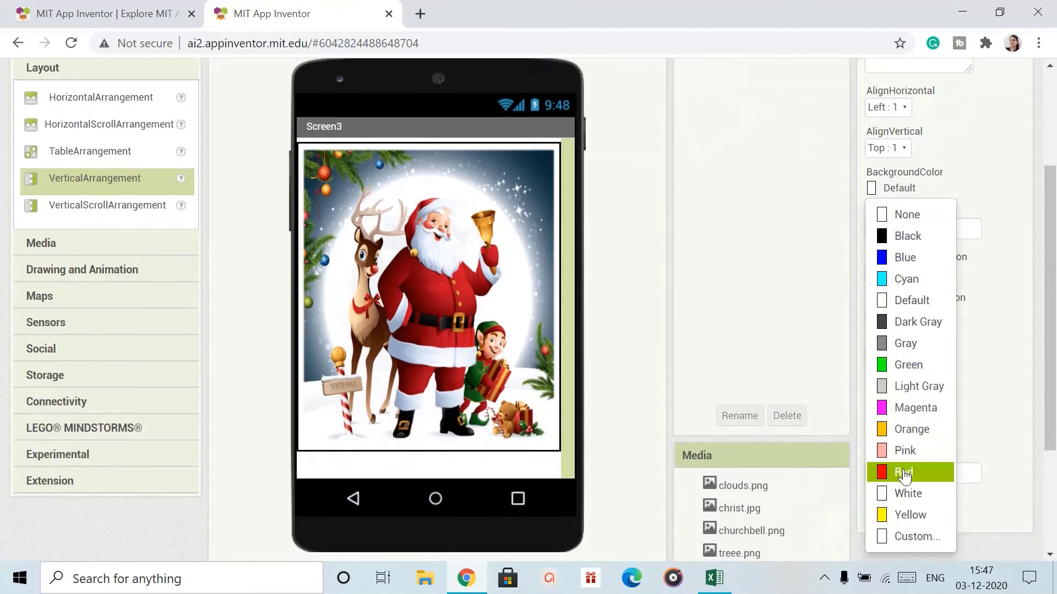
pyautogui.click(904, 472)
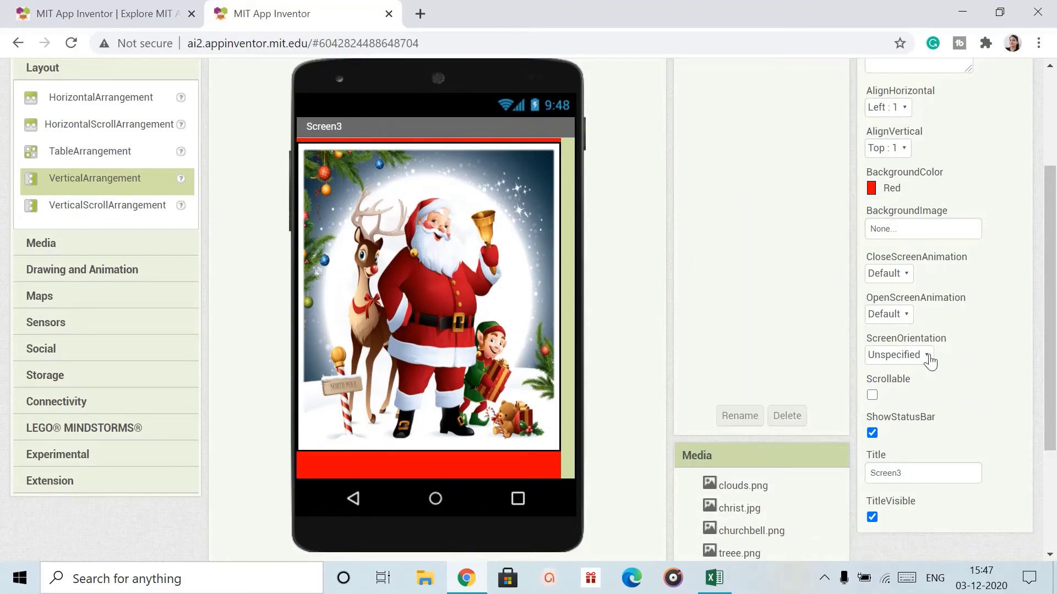
pyautogui.scroll(-3, 932, 361)
pyautogui.click(872, 353)
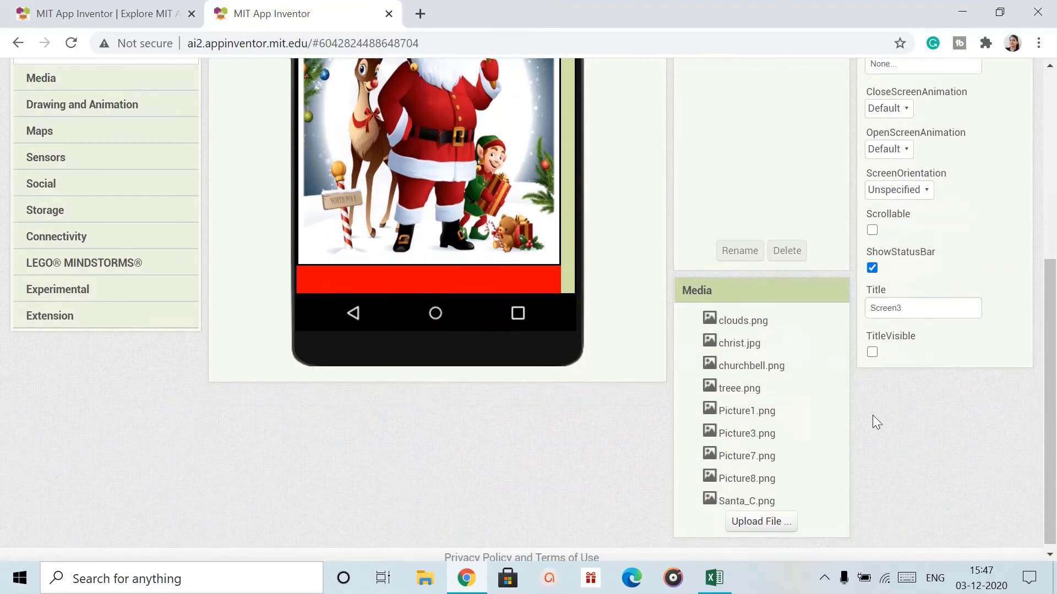
# - Place a HorizontalArrangement below the Santa picture and set its height to 8 percent and its width to Fill parent
pyautogui.scroll(3, 523, 302)
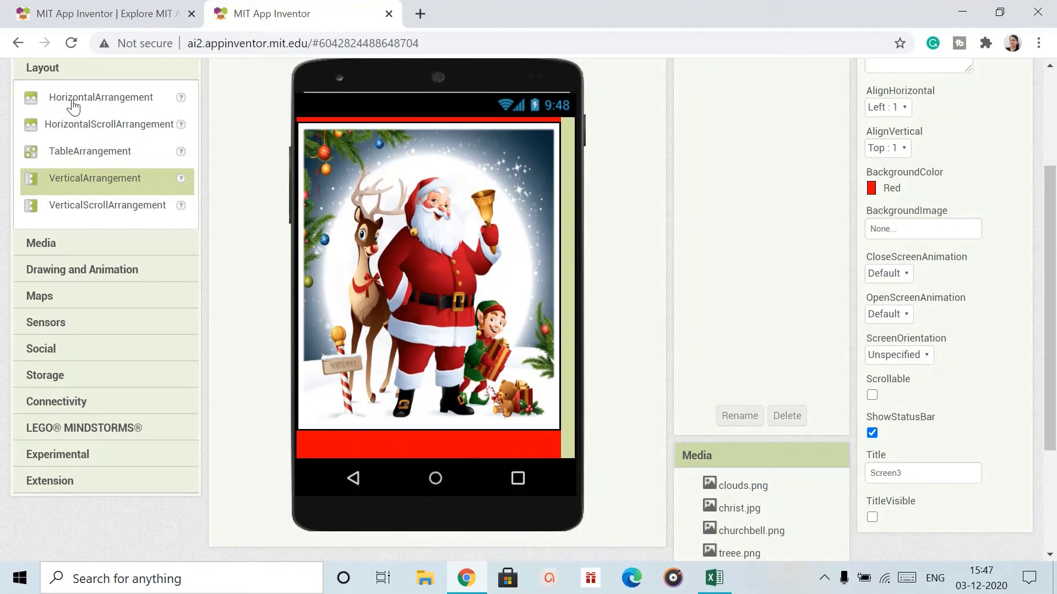
pyautogui.moveTo(72, 104); pyautogui.dragTo(314, 445)
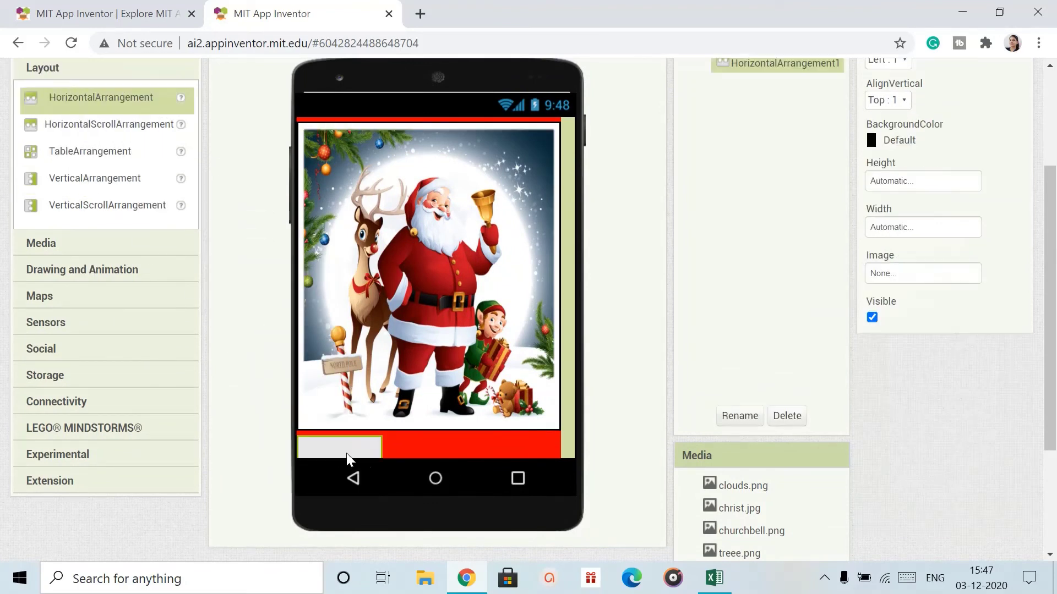
pyautogui.click(902, 187)
pyautogui.click(905, 233)
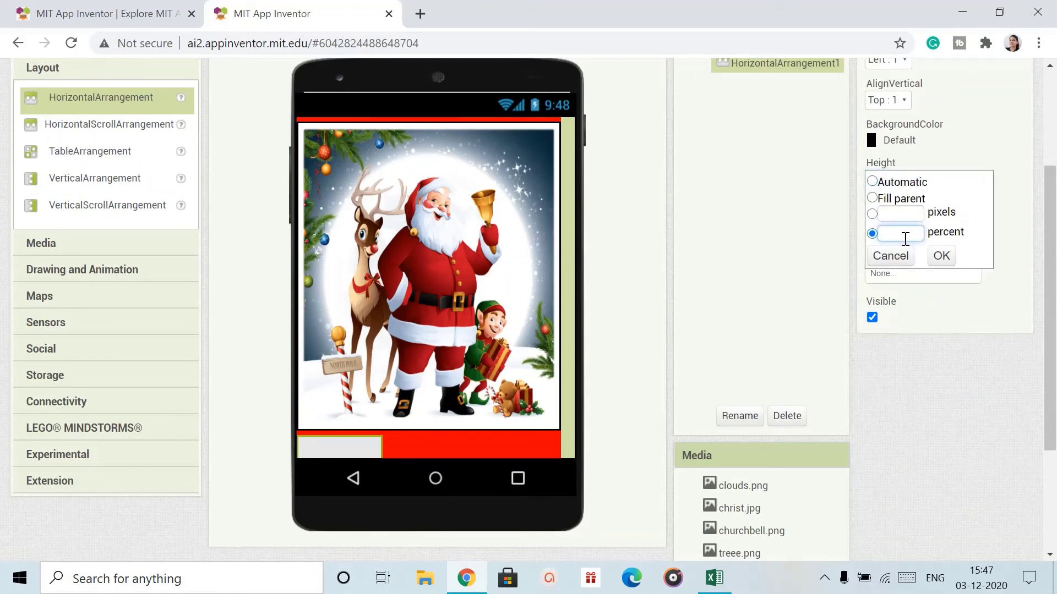
pyautogui.write('8')
pyautogui.click(936, 255)
pyautogui.click(888, 229)
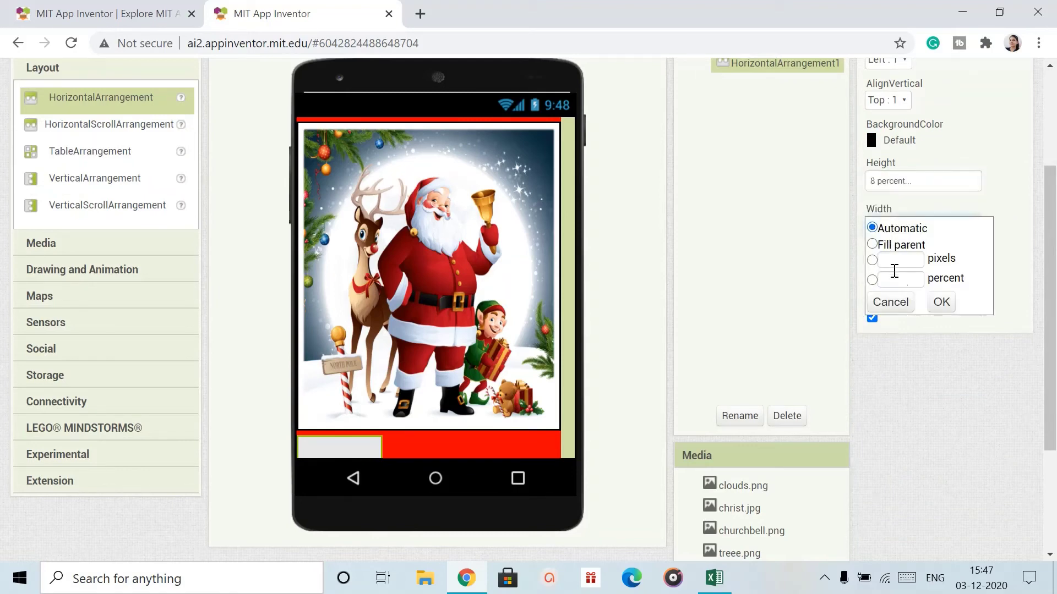
pyautogui.click(872, 244)
pyautogui.click(941, 302)
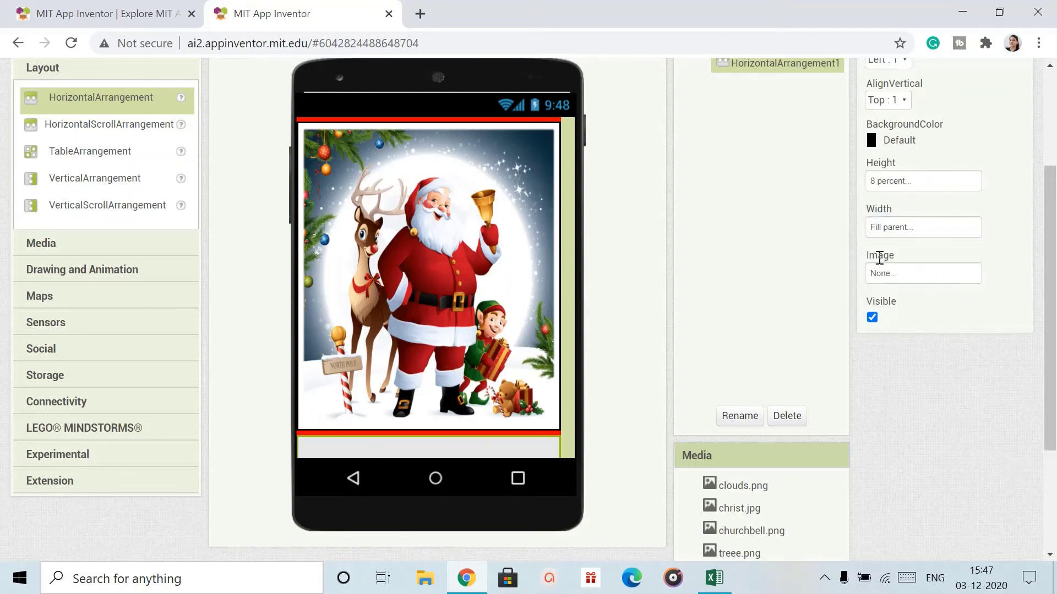
# - Make Screen3 scrollable and scroll the phone preview to its lower end
pyautogui.scroll(3, 760, 278)
pyautogui.click(425, 285)
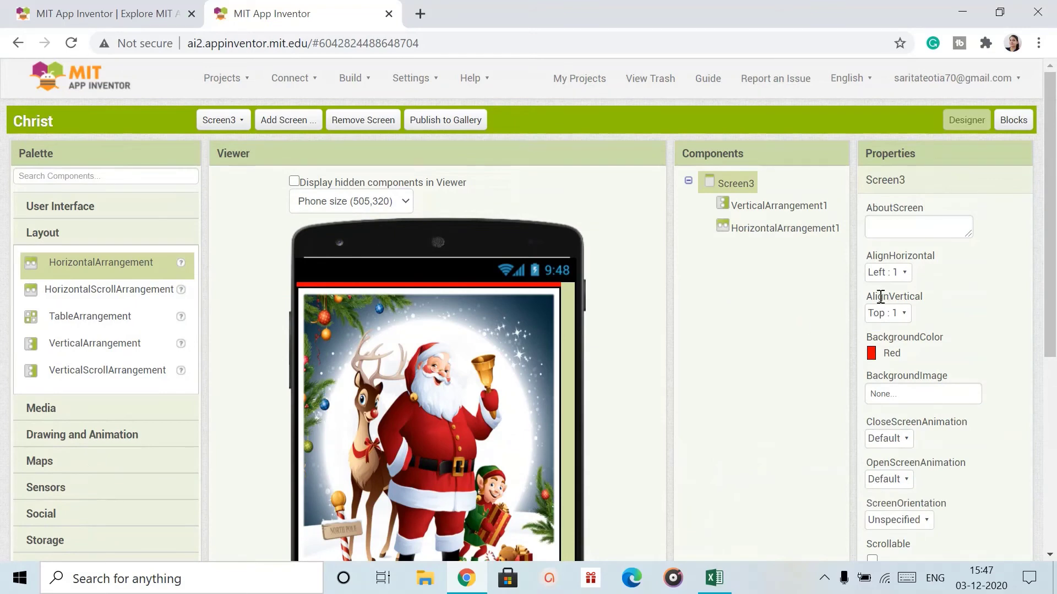
pyautogui.scroll(-3, 860, 267)
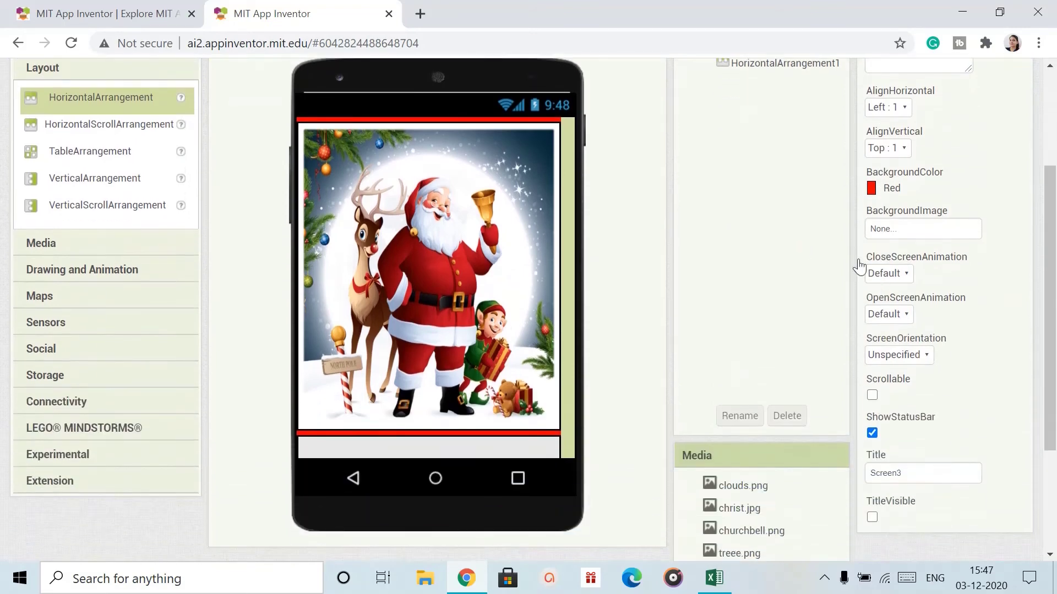
pyautogui.click(872, 395)
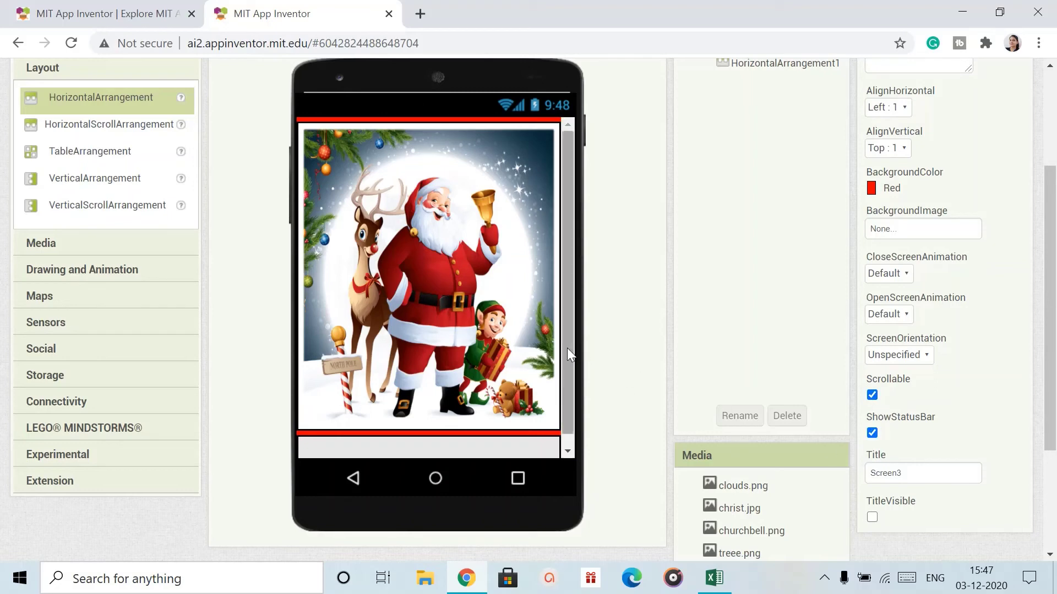
pyautogui.moveTo(566, 348); pyautogui.dragTo(577, 371)
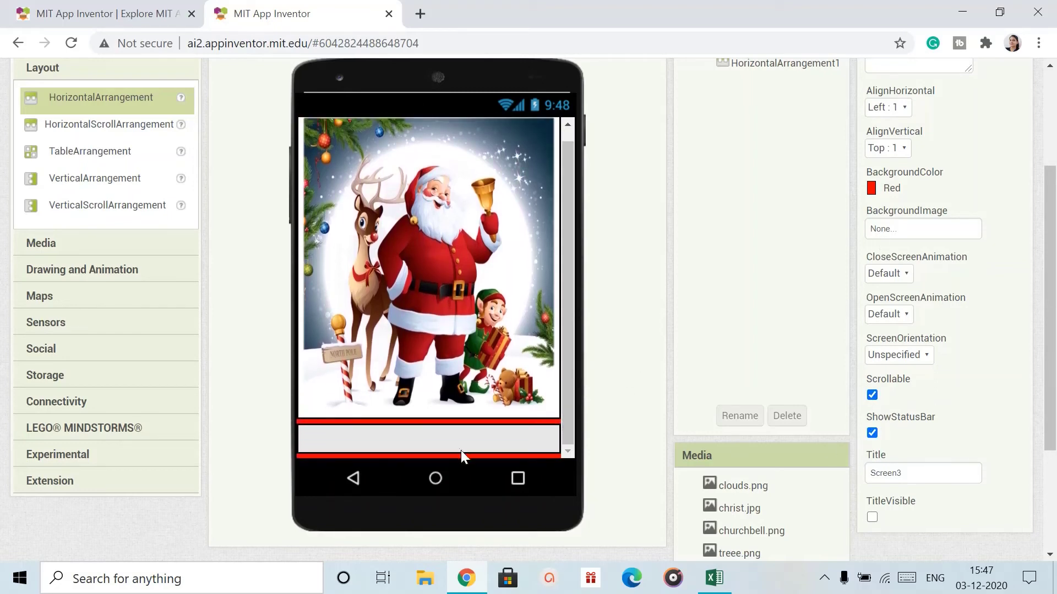
# - Set HorizontalArrangement1's background color to None
pyautogui.click(449, 438)
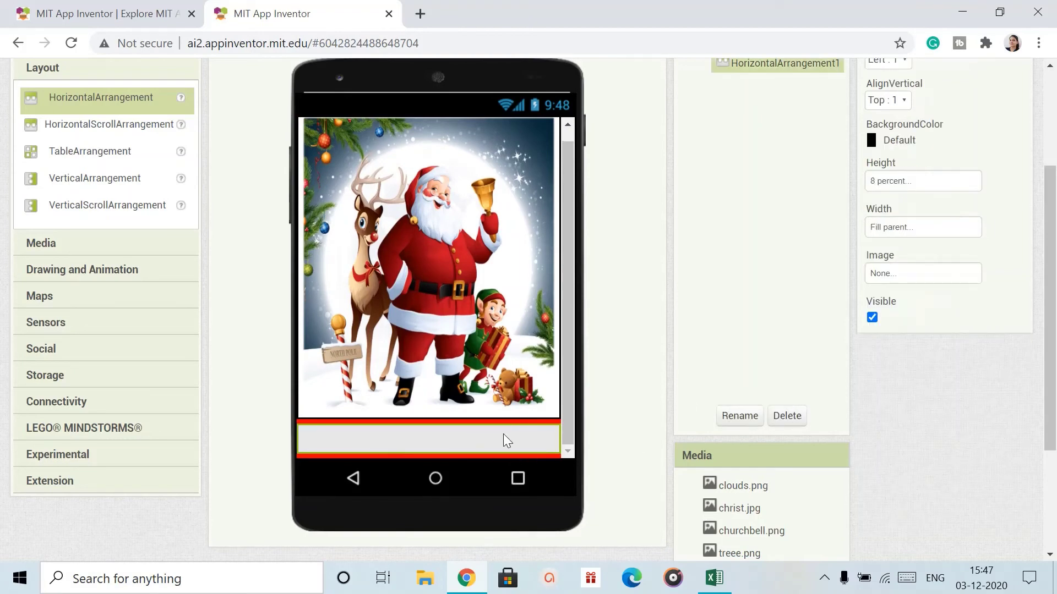
pyautogui.scroll(1, 507, 440)
pyautogui.scroll(3, 976, 230)
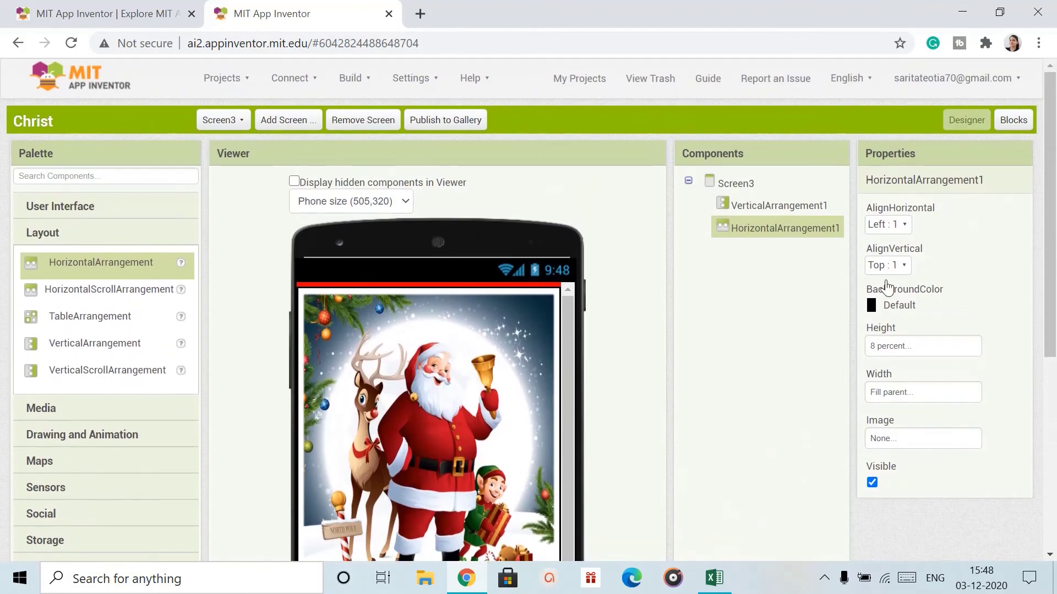
pyautogui.click(905, 306)
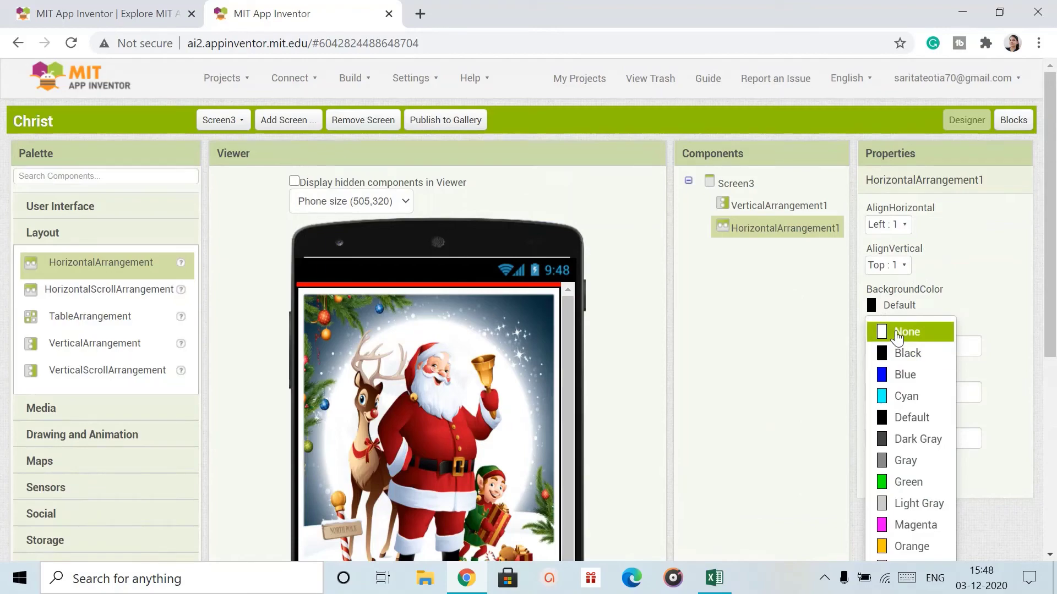
pyautogui.click(898, 333)
pyautogui.scroll(-1, 502, 448)
pyautogui.scroll(-5, 563, 375)
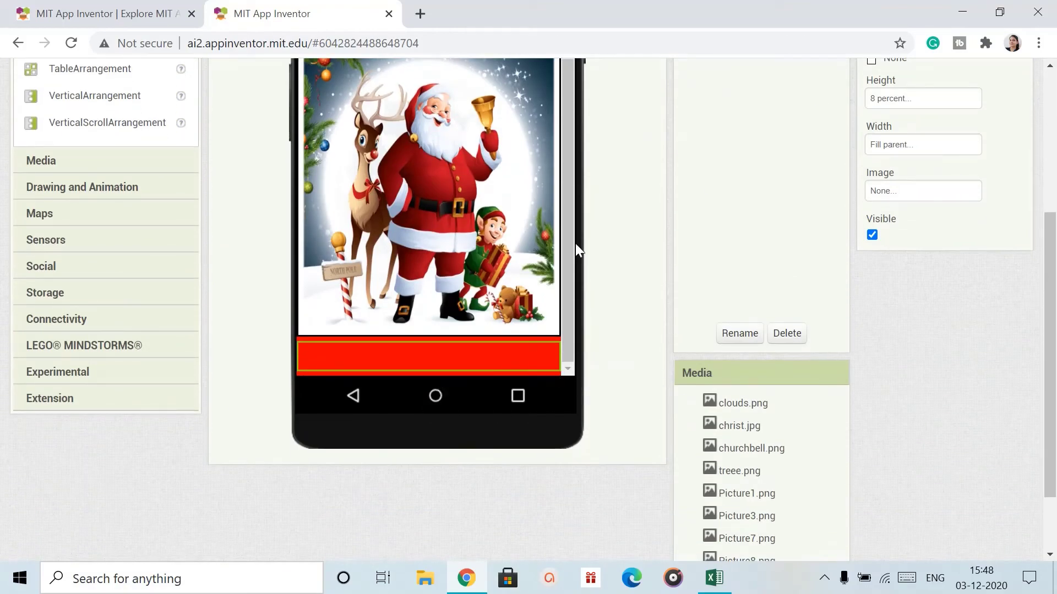
# - Change Screen3's background color to Orange
pyautogui.scroll(6, 541, 305)
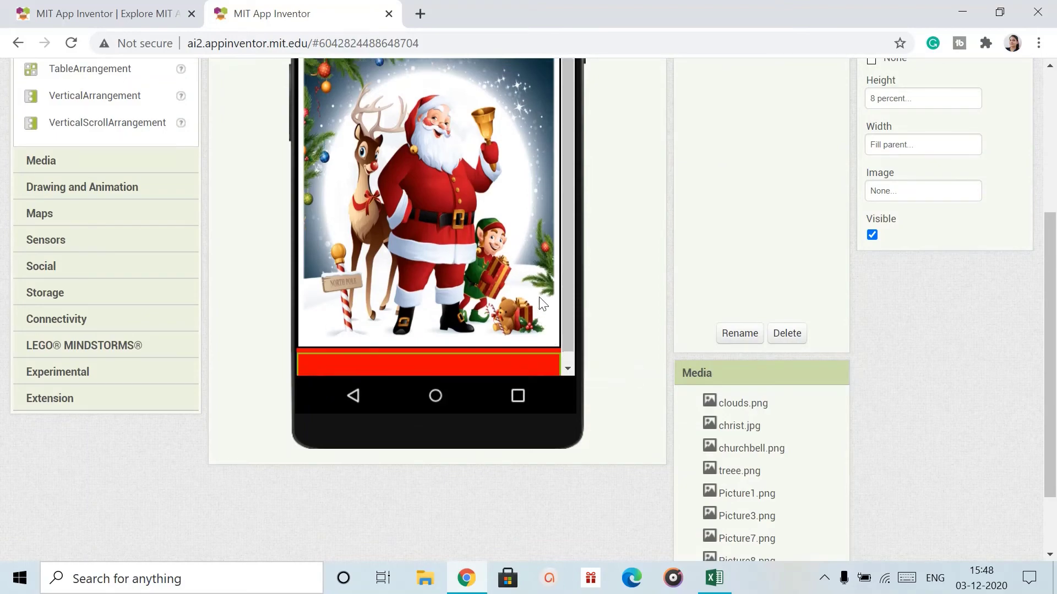
pyautogui.click(464, 271)
pyautogui.scroll(-3, 828, 351)
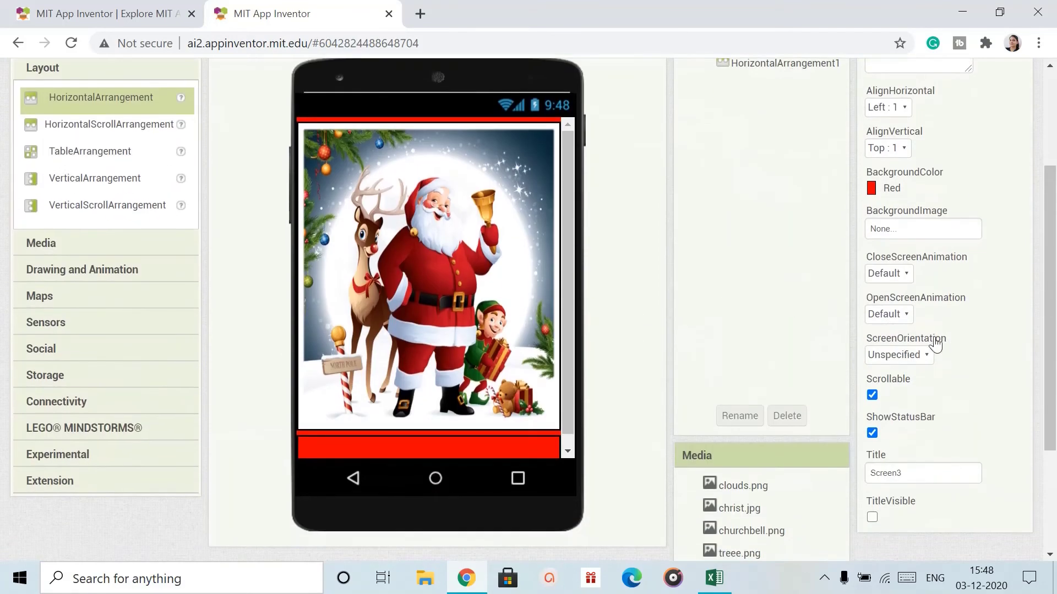
pyautogui.click(891, 189)
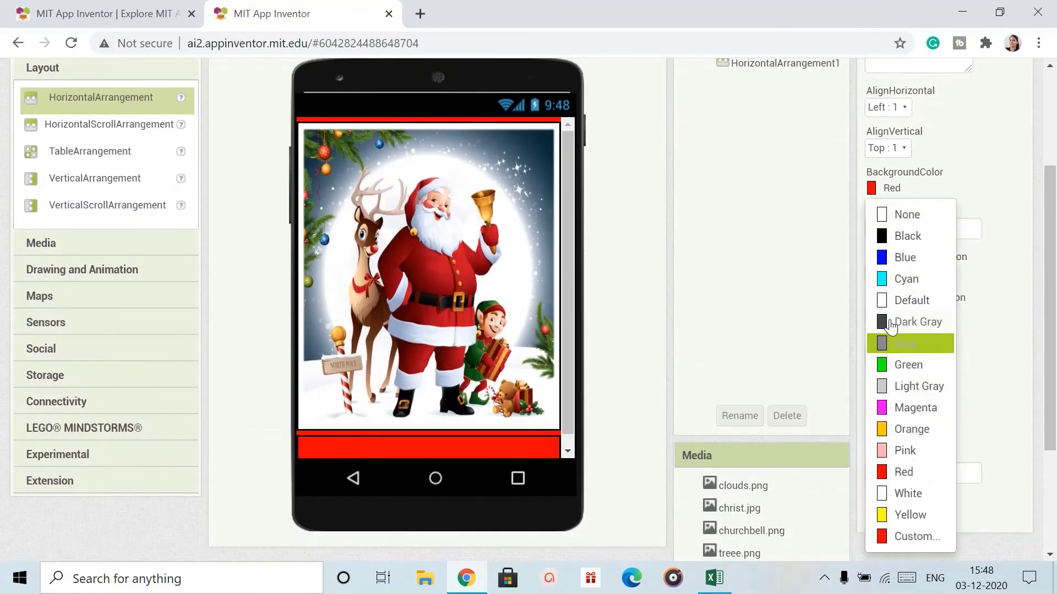
pyautogui.click(910, 429)
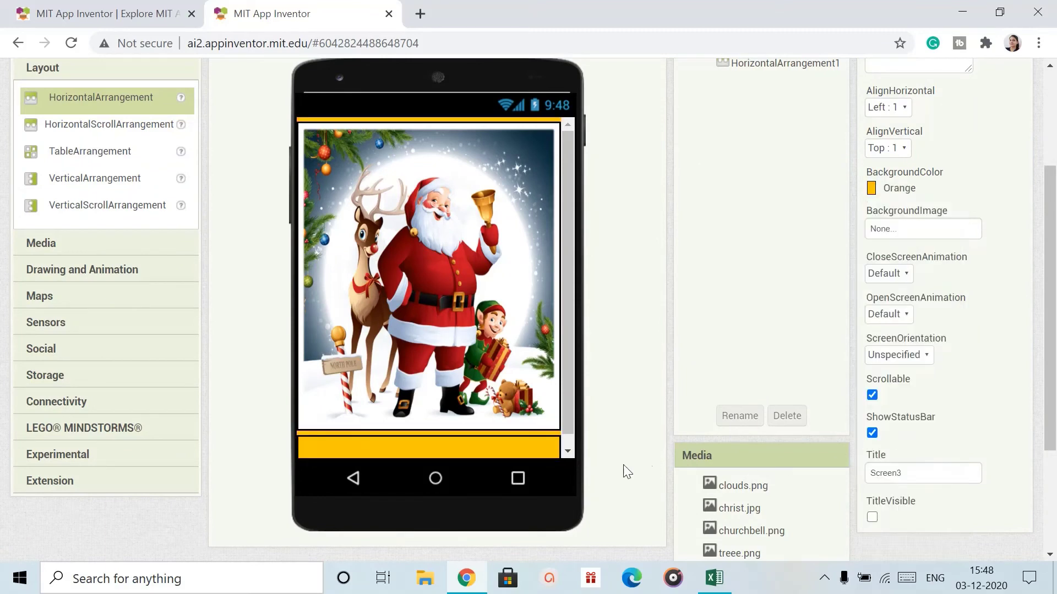
# - Place a Button inside HorizontalArrangement1 below the Santa picture
pyautogui.click(506, 447)
pyautogui.scroll(-3, 621, 432)
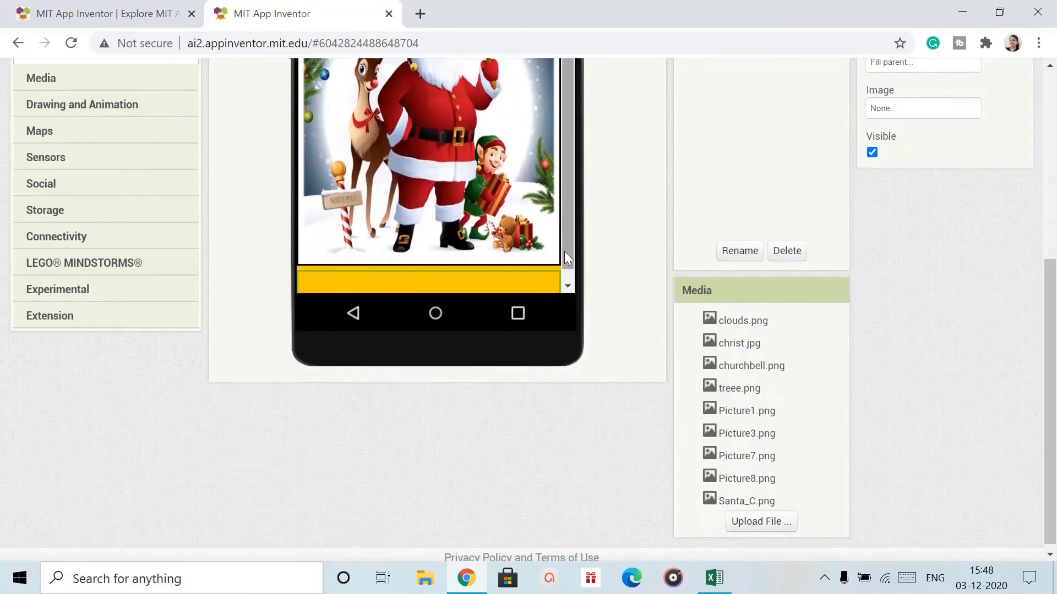
pyautogui.scroll(-1, 573, 276)
pyautogui.scroll(5, 26, 183)
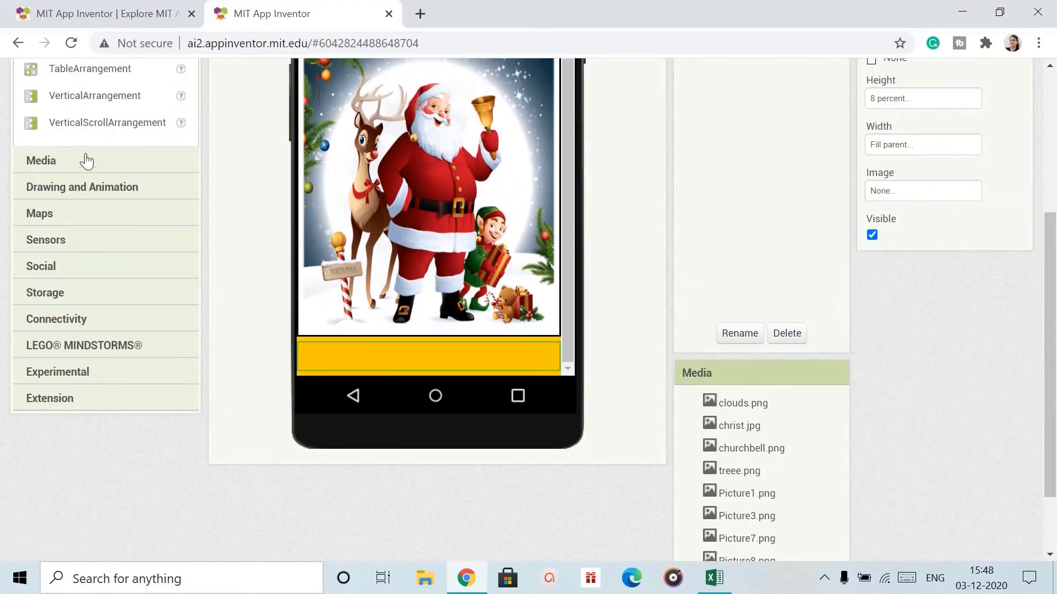
pyautogui.click(61, 131)
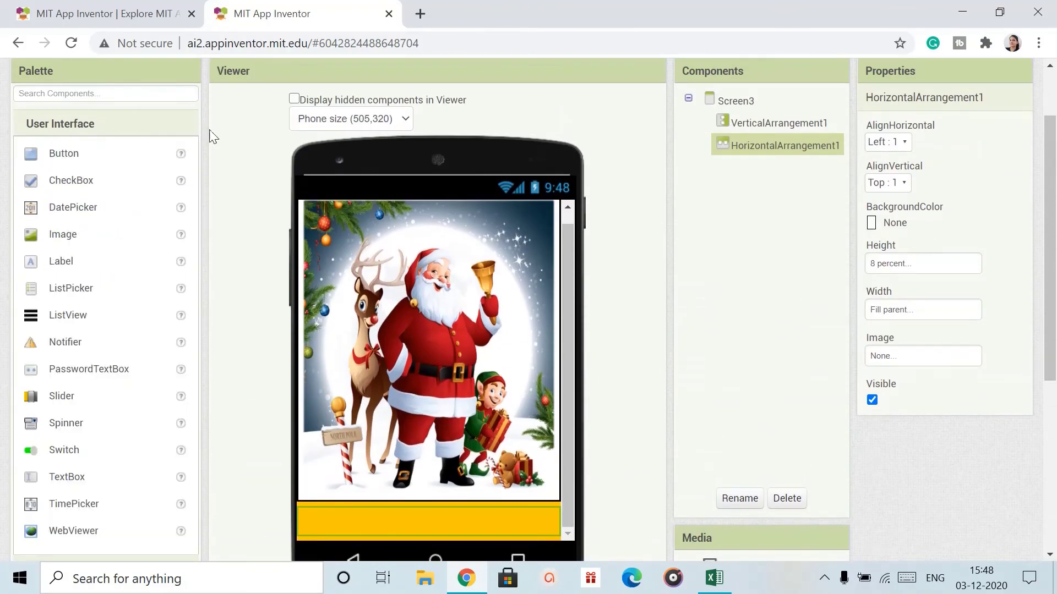
pyautogui.moveTo(88, 159)
pyautogui.mouseDown()
pyautogui.moveTo(443, 542)
pyautogui.moveTo(436, 536)
pyautogui.mouseUp()
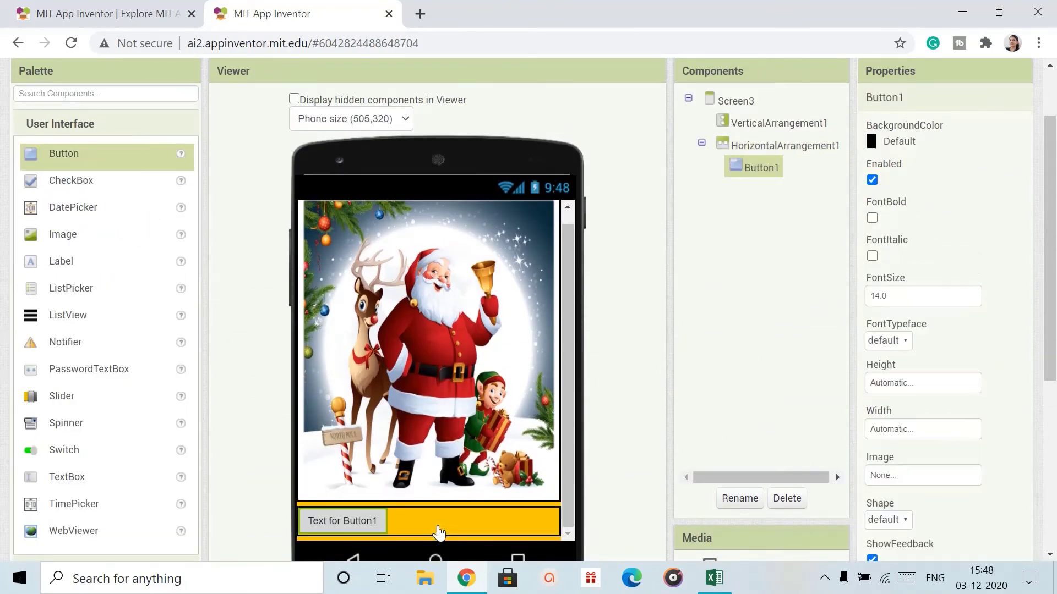
# - Set HorizontalArrangement1's horizontal alignment to Center : 3 and its vertical alignment to Center : 2
pyautogui.click(488, 515)
pyautogui.click(896, 144)
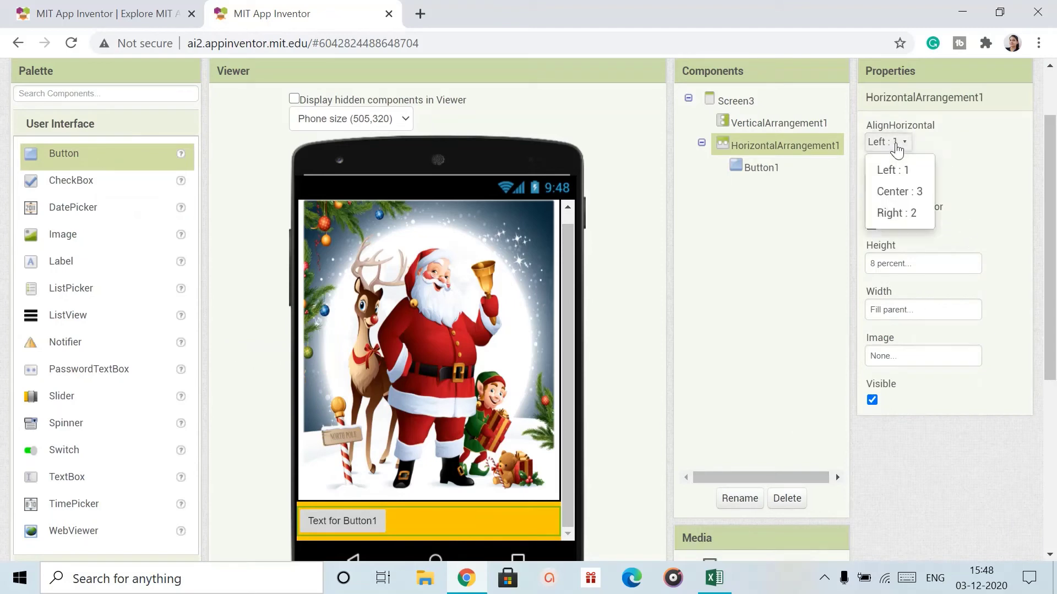
pyautogui.click(894, 192)
pyautogui.click(887, 183)
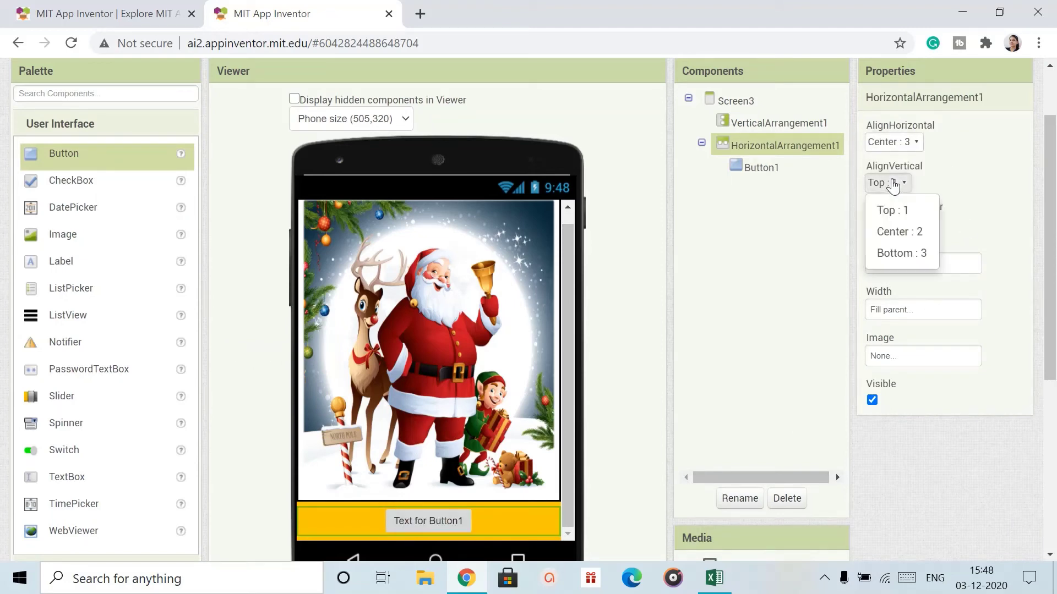
pyautogui.click(894, 230)
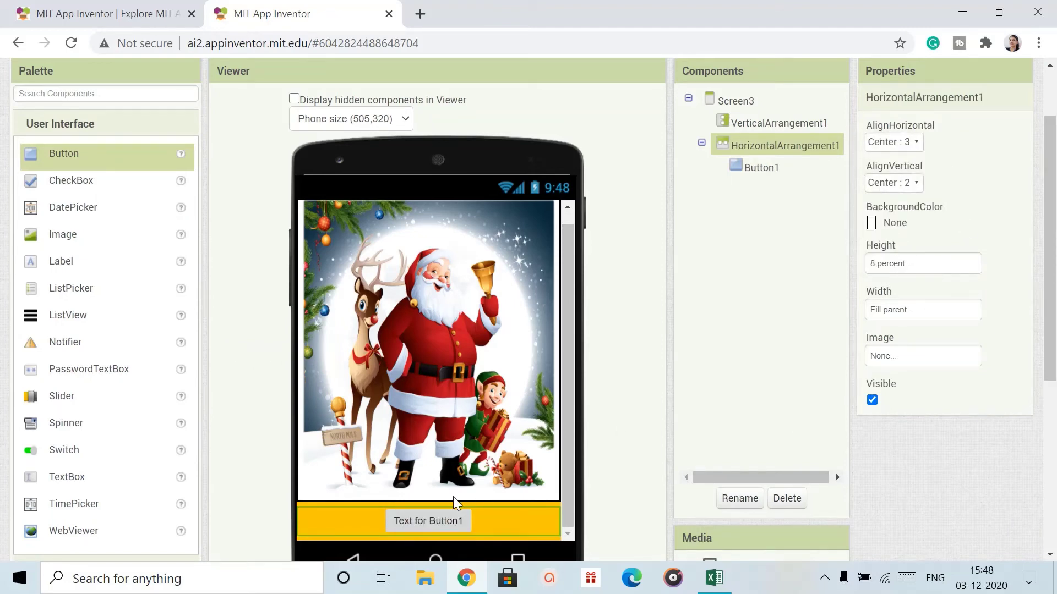
# - Make Button1's text bold and italic with a font size of 20
pyautogui.click(429, 527)
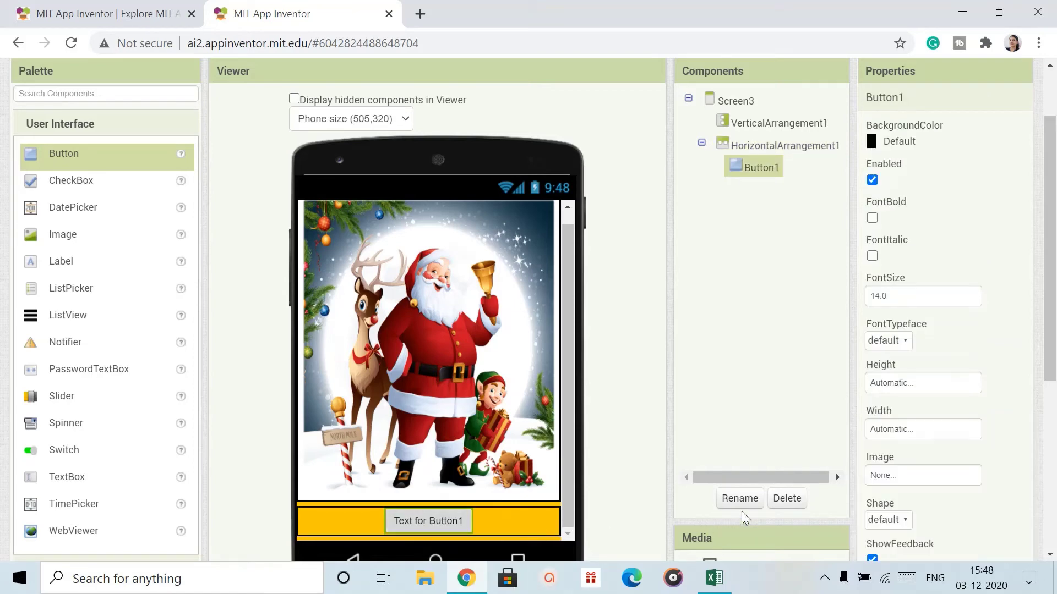
pyautogui.click(872, 218)
pyautogui.click(872, 256)
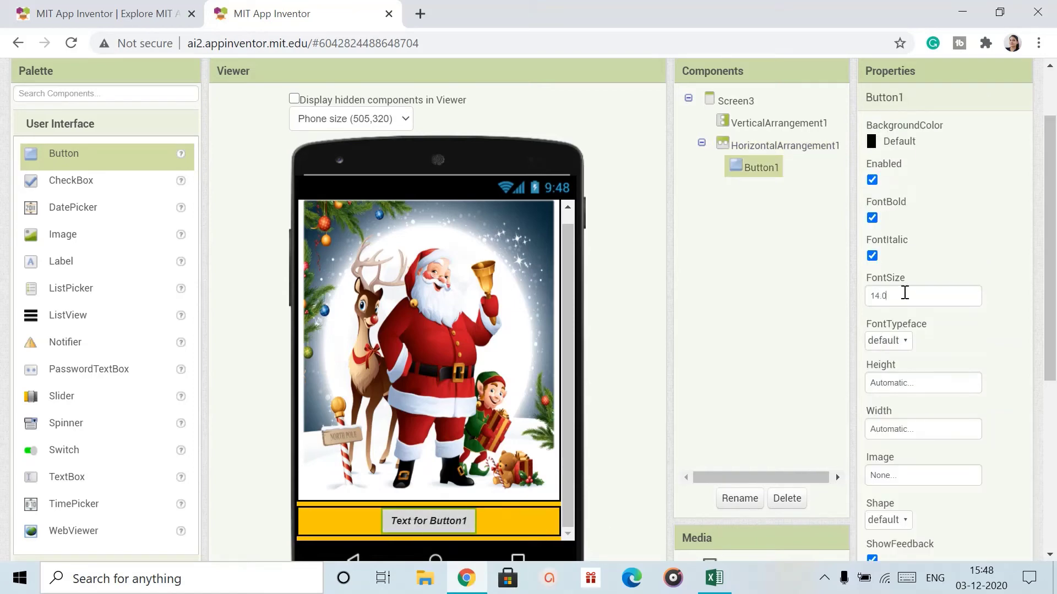
pyautogui.click(903, 295)
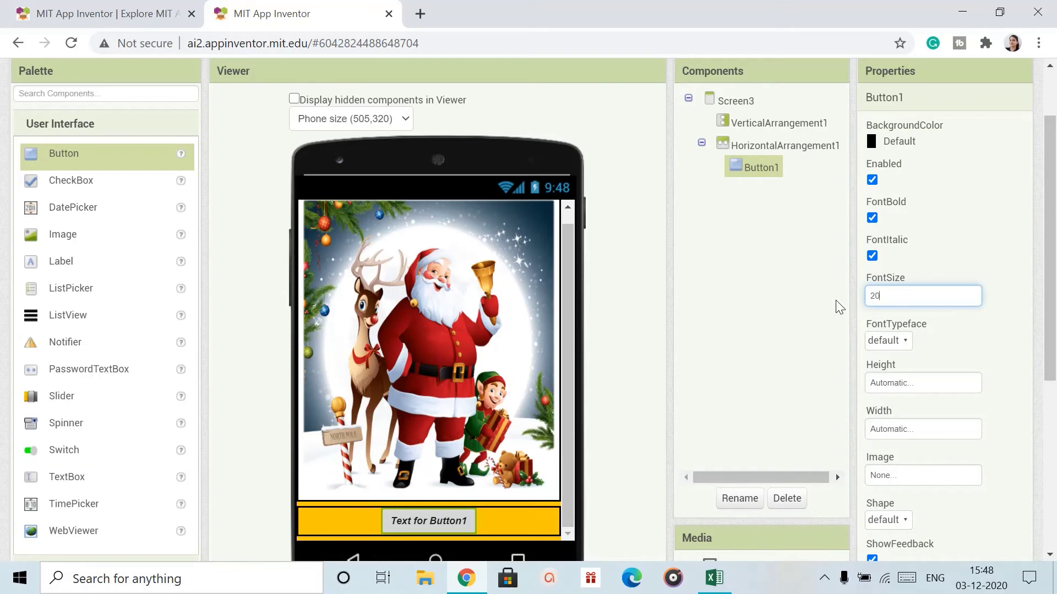
pyautogui.press('Return')
# - Set Button1's background color to None and its font typeface to serif
pyautogui.click(894, 142)
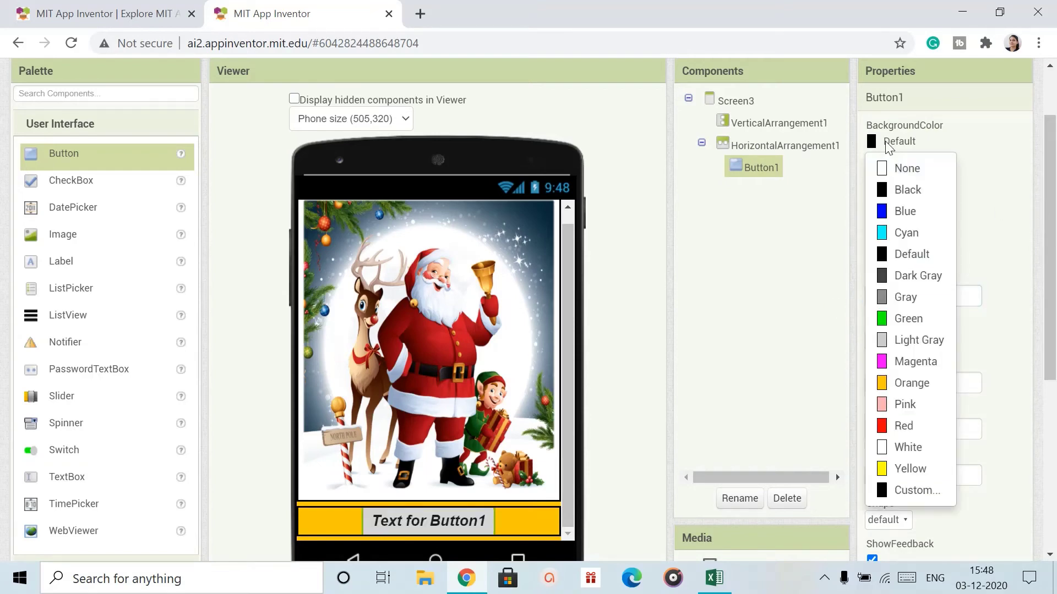
pyautogui.click(908, 175)
pyautogui.scroll(-3, 908, 267)
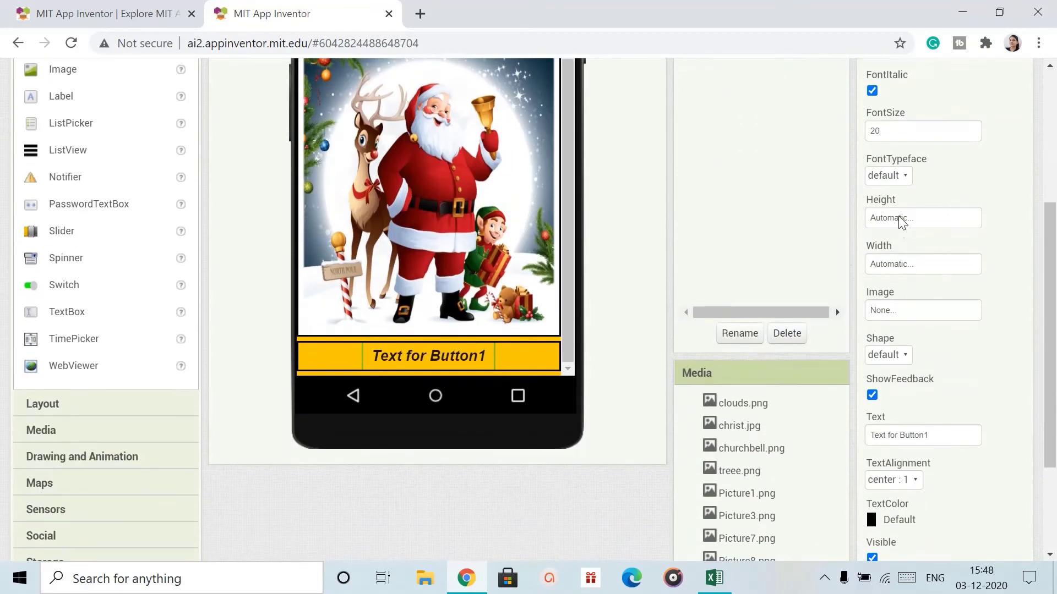
pyautogui.click(895, 176)
pyautogui.click(906, 243)
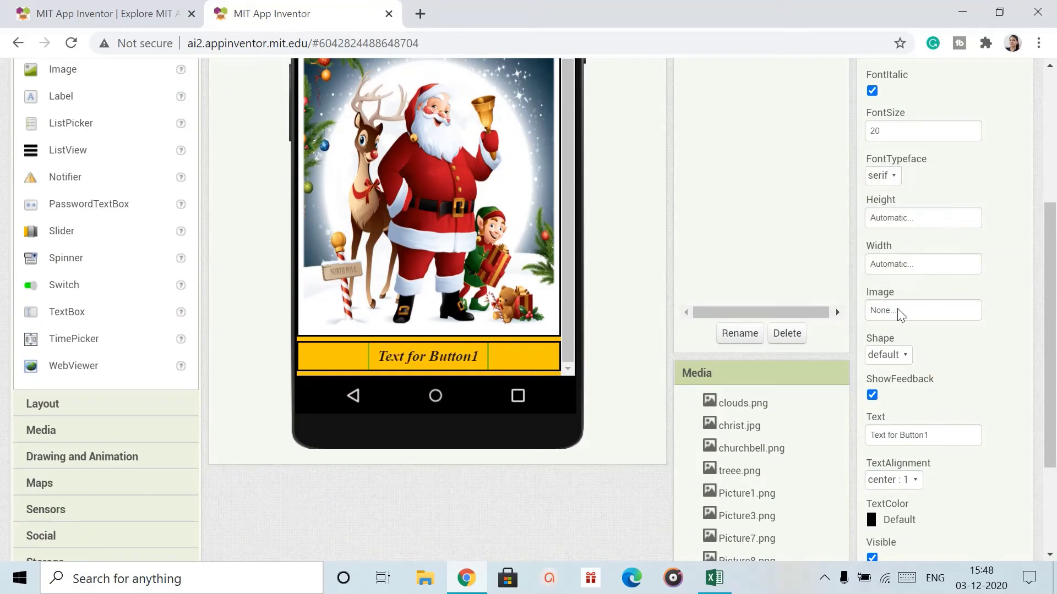
# - Change Button1's text color to Red and its text to "Collect your Gift"
pyautogui.scroll(-3, 891, 342)
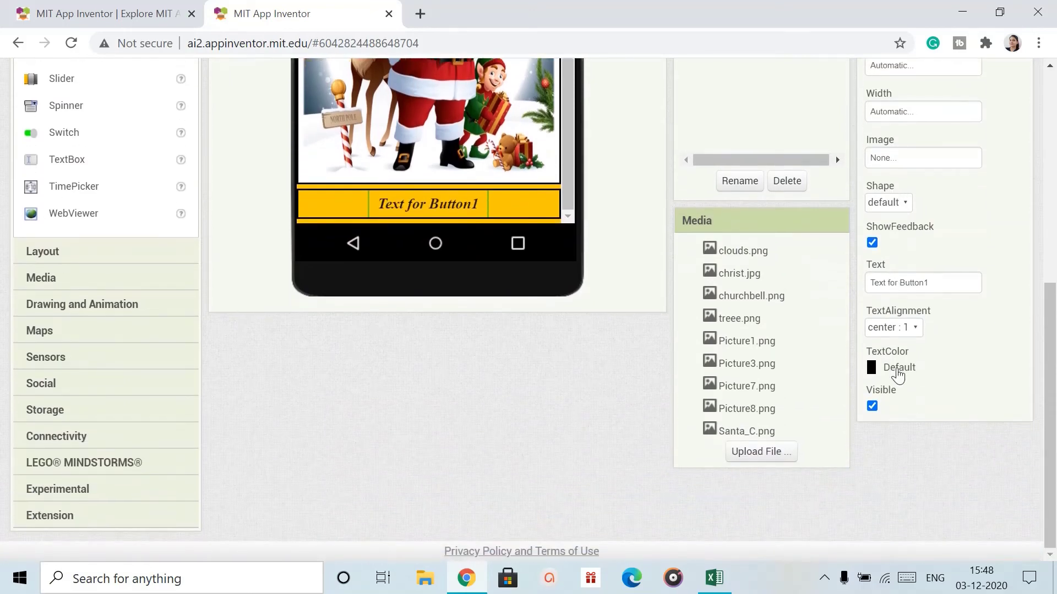
pyautogui.click(896, 368)
pyautogui.click(903, 279)
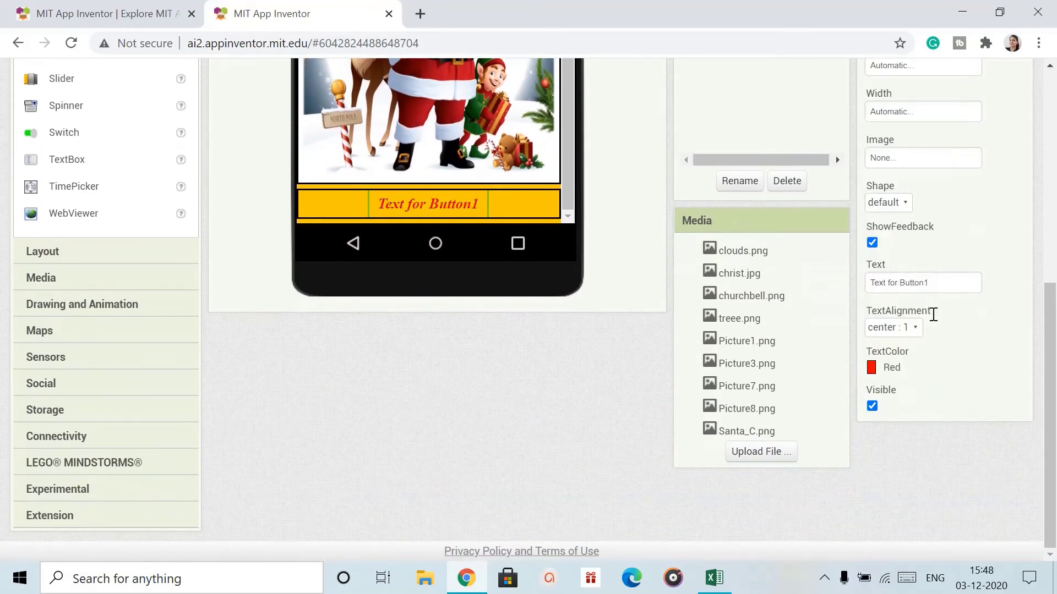
pyautogui.click(939, 282)
pyautogui.write('Col')
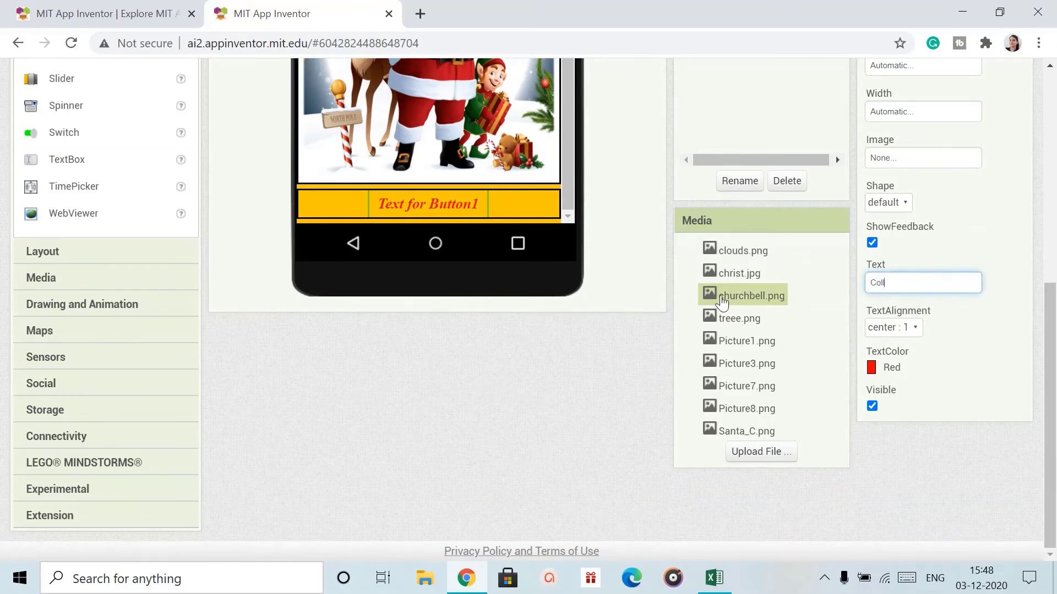
pyautogui.write('lect your Gift')
pyautogui.press('Return')
# - Place an Image component inside VerticalArrangement1, over the Santa picture
pyautogui.scroll(3, 416, 230)
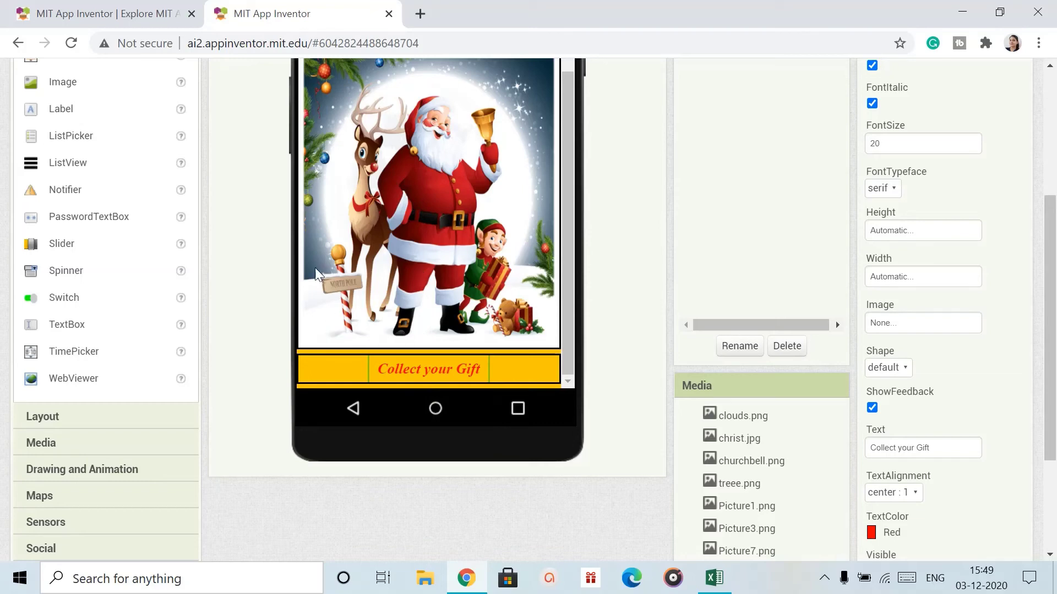
pyautogui.scroll(3, 191, 227)
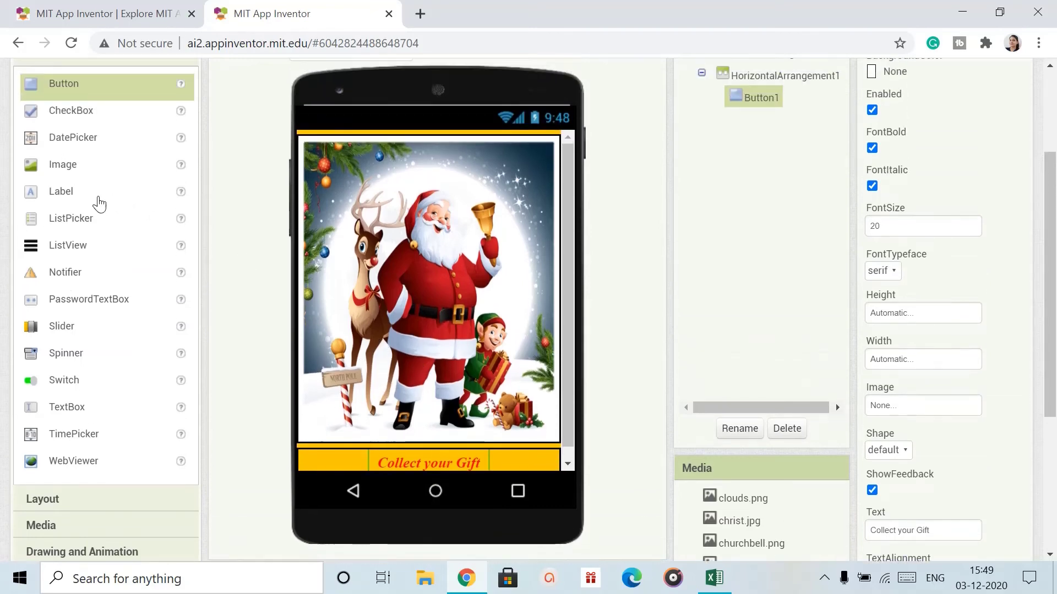
pyautogui.moveTo(51, 170); pyautogui.dragTo(356, 308)
pyautogui.moveTo(348, 375); pyautogui.dragTo(349, 375)
pyautogui.scroll(3, 390, 333)
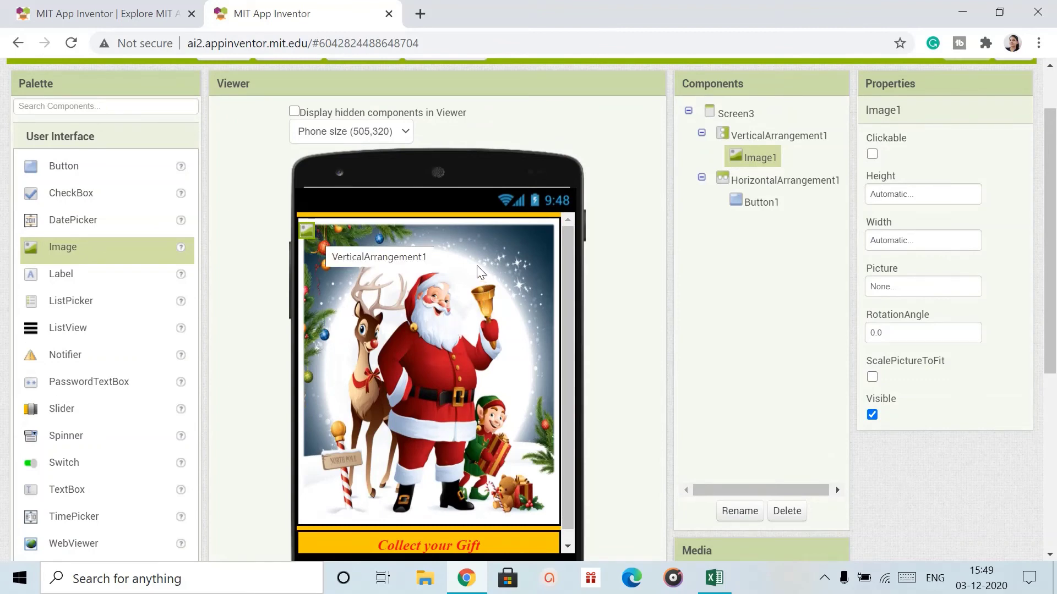
# - Set VerticalArrangement1's vertical alignment to Bottom : 3
pyautogui.click(762, 136)
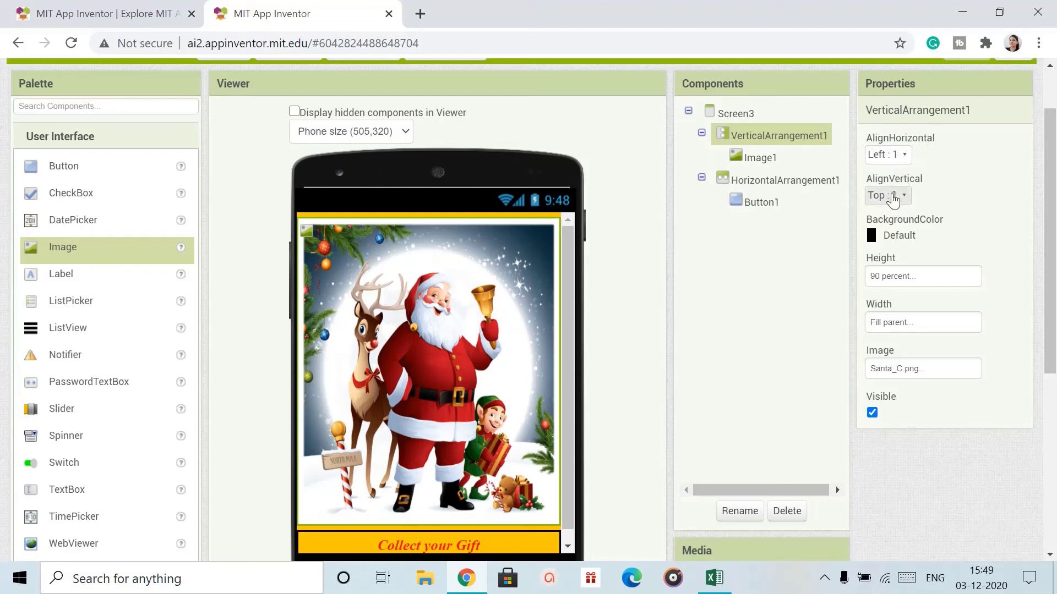
pyautogui.click(893, 199)
pyautogui.click(888, 262)
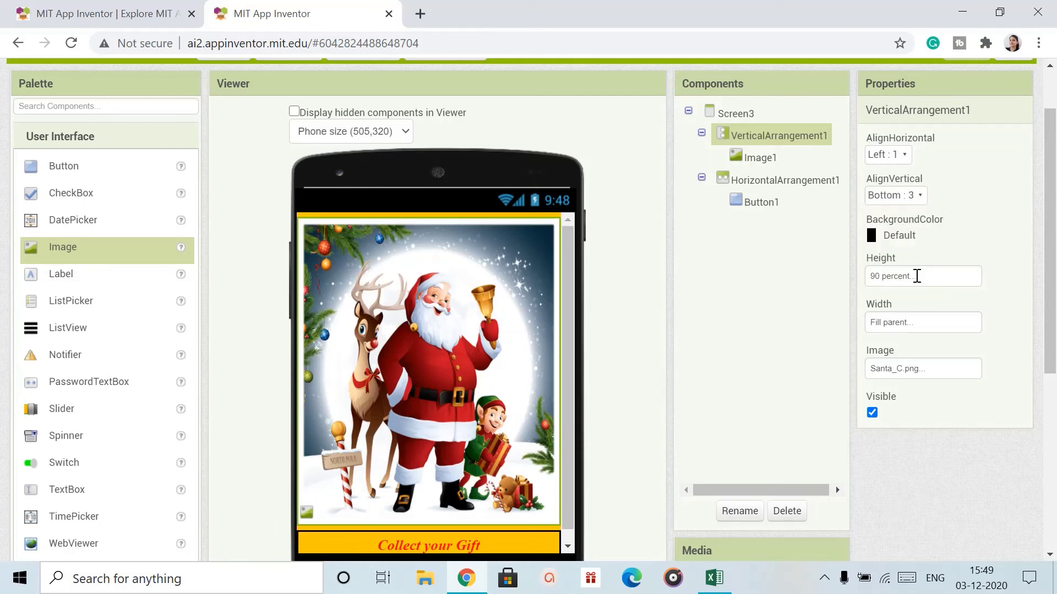
# - Set the height of Image1 in the Santa picture area to 40 percent
pyautogui.click(307, 512)
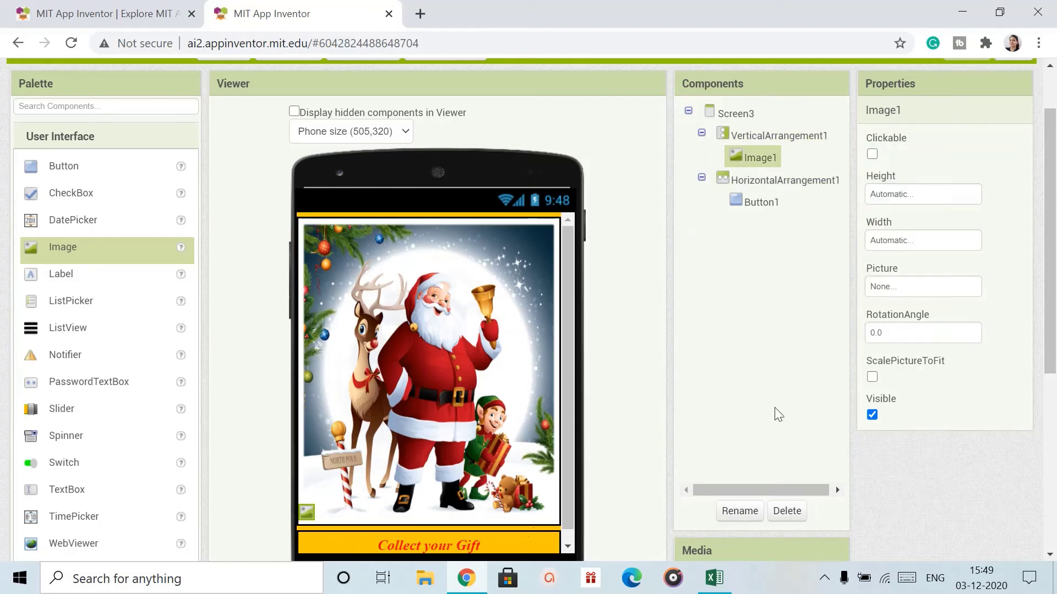
pyautogui.click(895, 199)
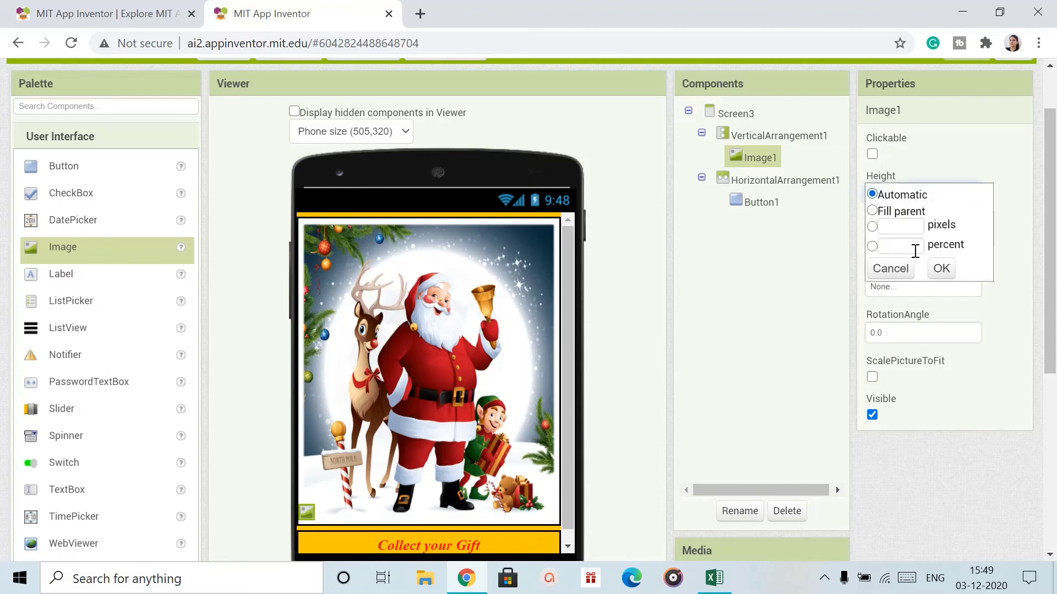
pyautogui.click(908, 246)
pyautogui.write('40')
pyautogui.click(935, 268)
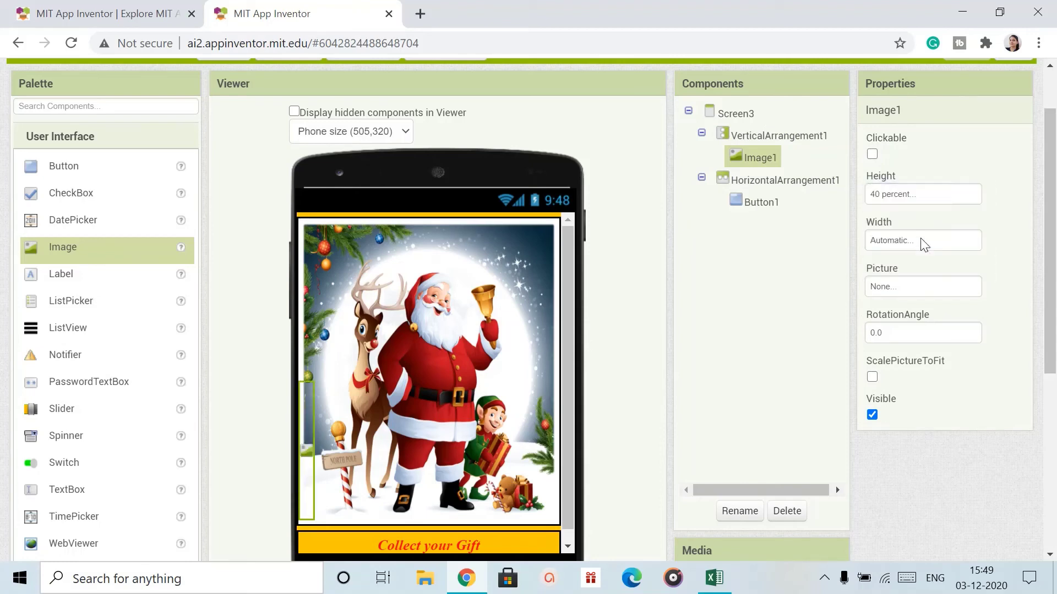
# - Change Image1's height to 30 percent
pyautogui.click(893, 202)
pyautogui.moveTo(889, 249); pyautogui.dragTo(773, 256)
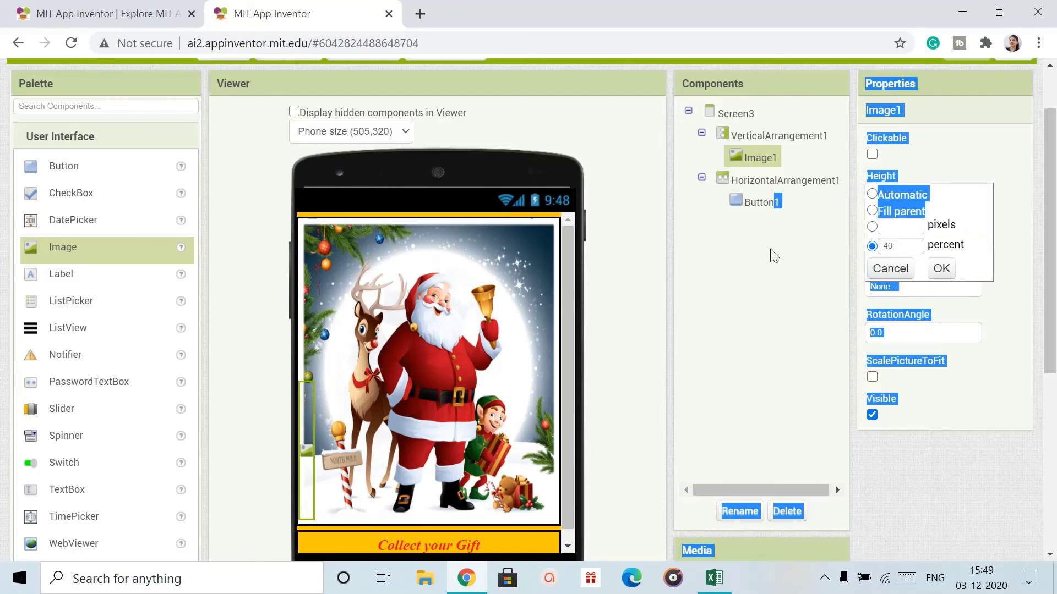
pyautogui.click(899, 246)
pyautogui.press('BackSpace')
pyautogui.press('BackSpace')
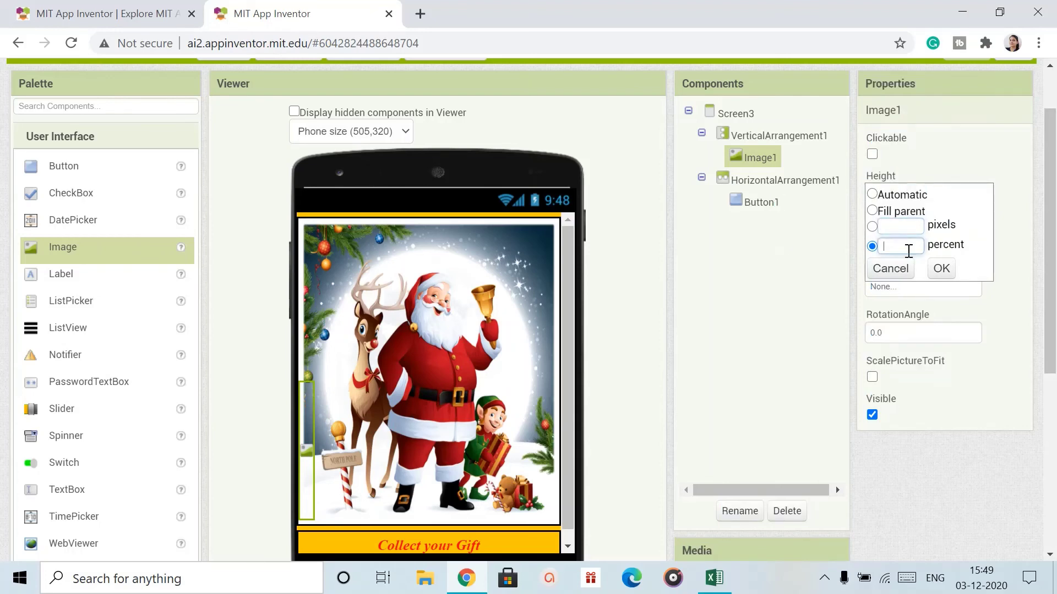
pyautogui.write('30')
pyautogui.click(941, 268)
# - Set Image1's width to 30 percent and turn off its Visible property
pyautogui.click(909, 243)
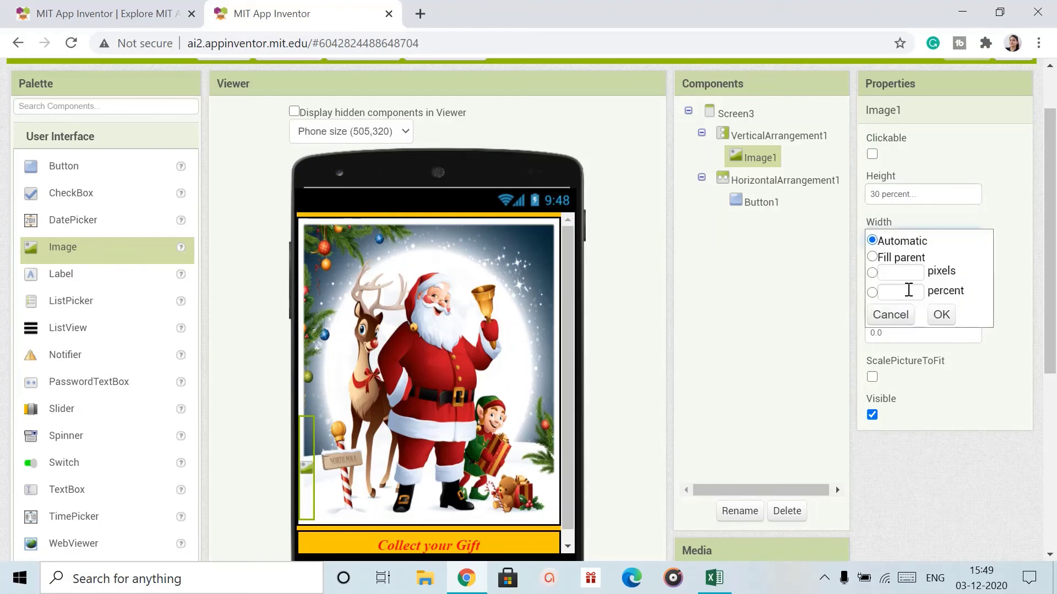
pyautogui.click(906, 292)
pyautogui.write('30')
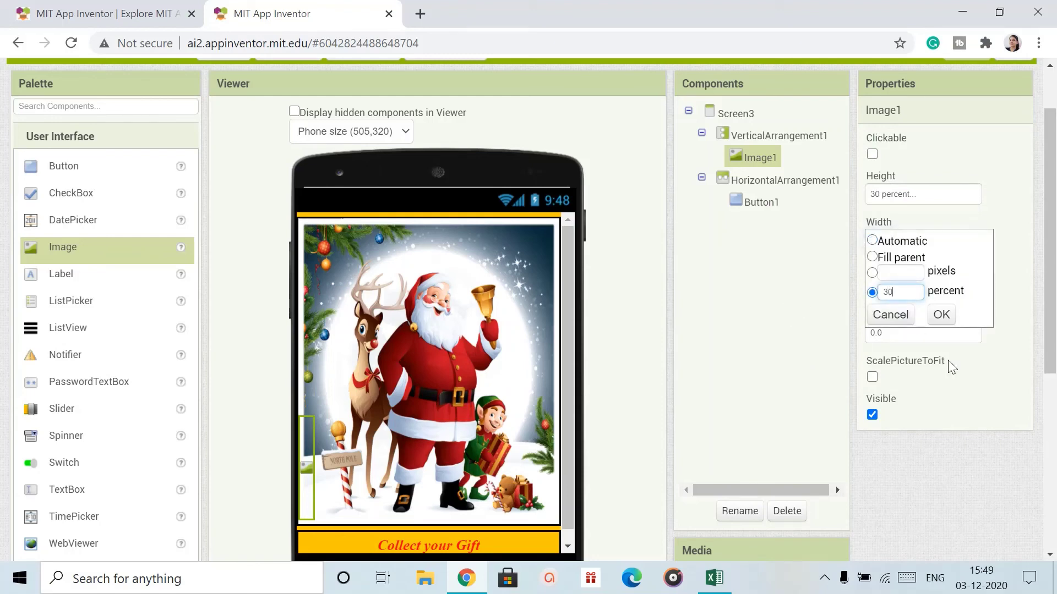
pyautogui.click(942, 315)
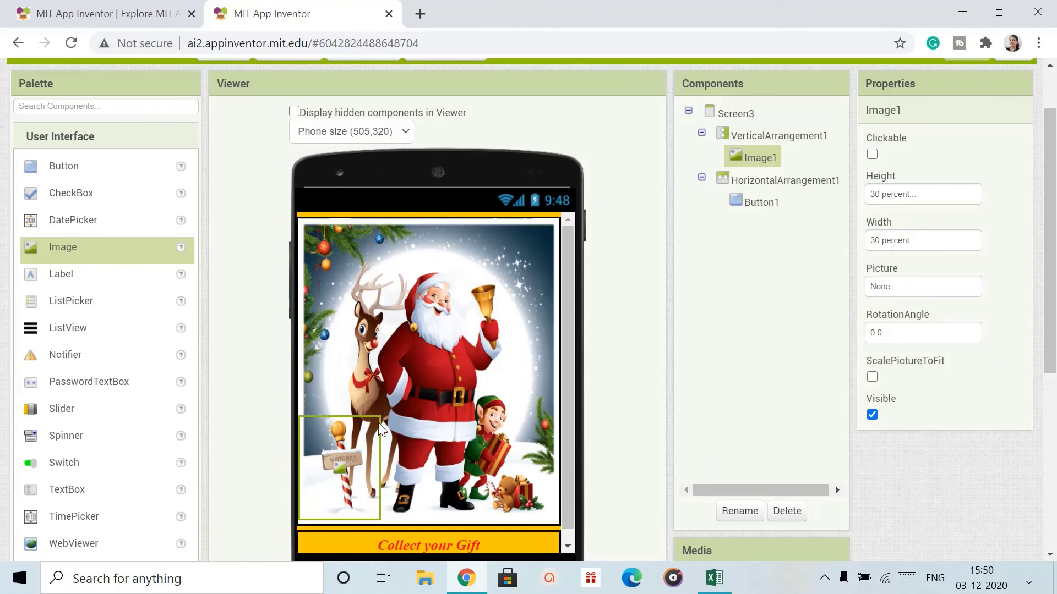
pyautogui.click(872, 414)
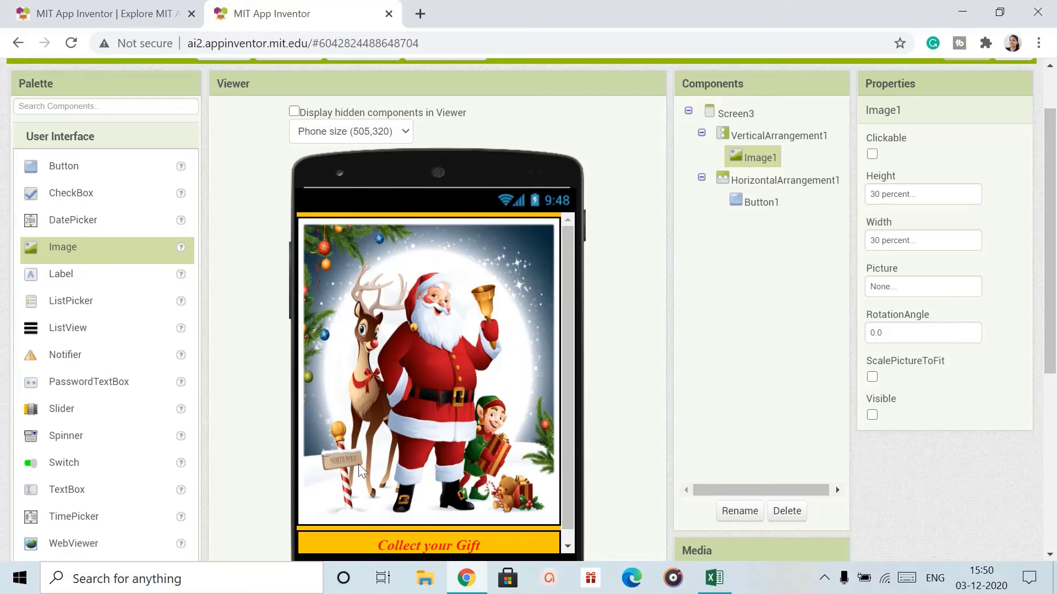
# - Switch the designer from Screen3 to Screen1
pyautogui.scroll(1, 478, 423)
pyautogui.scroll(1, 478, 424)
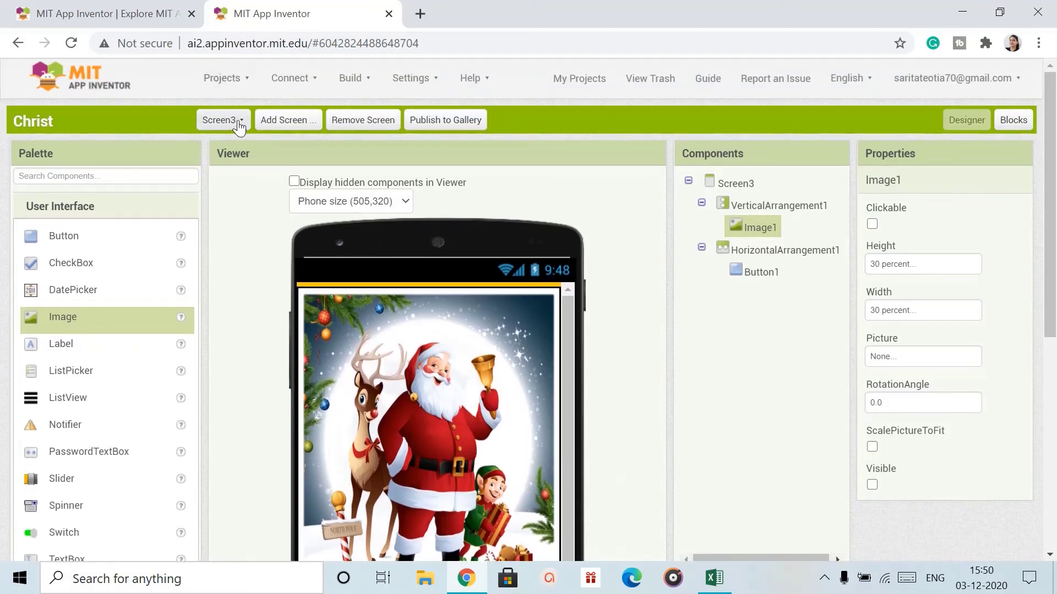
pyautogui.scroll(-3, 369, 506)
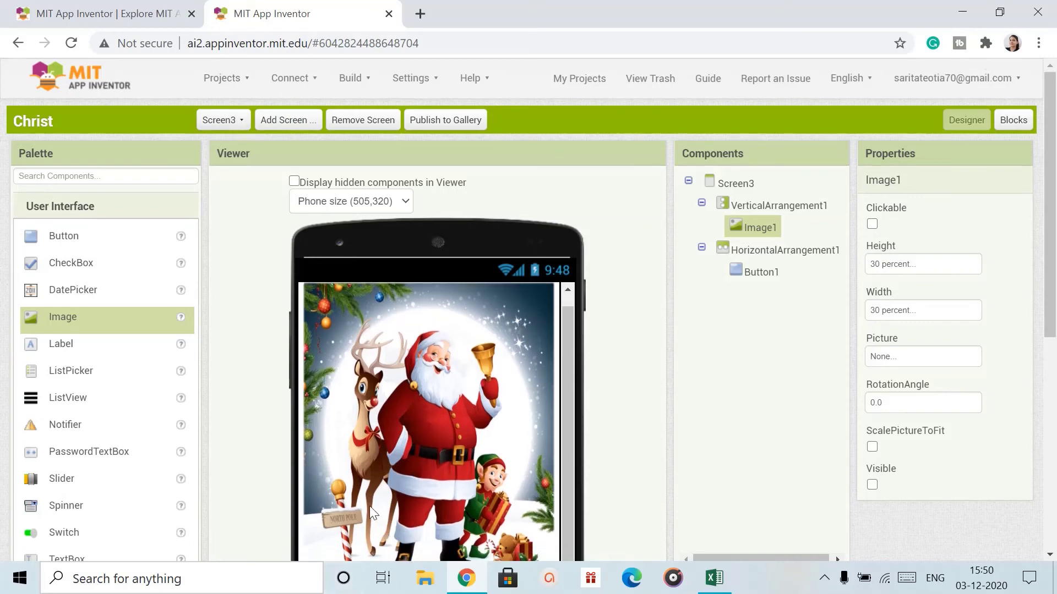
pyautogui.scroll(3, 248, 267)
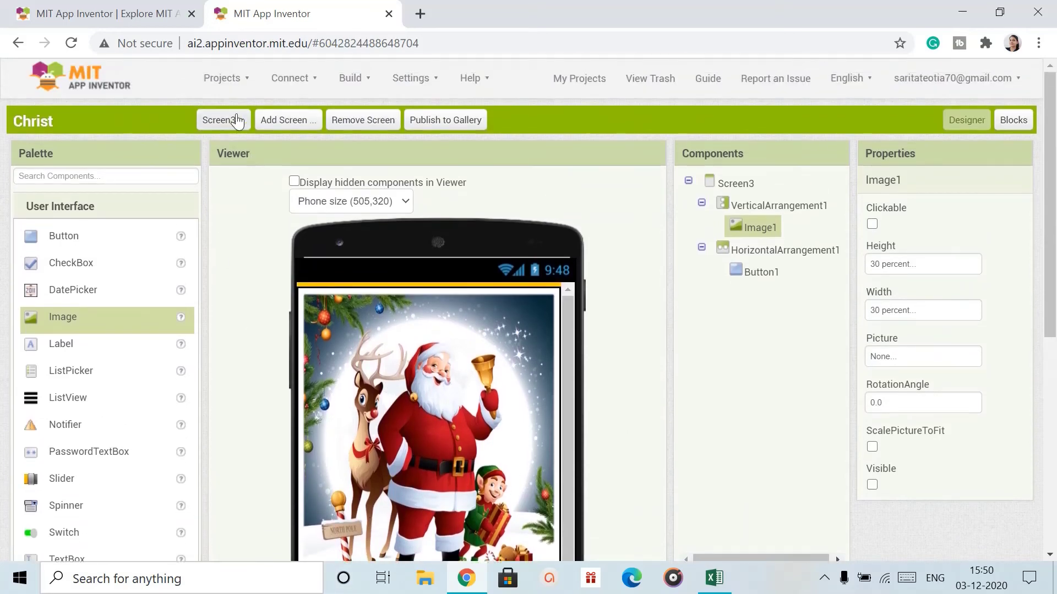
pyautogui.click(235, 119)
pyautogui.click(228, 148)
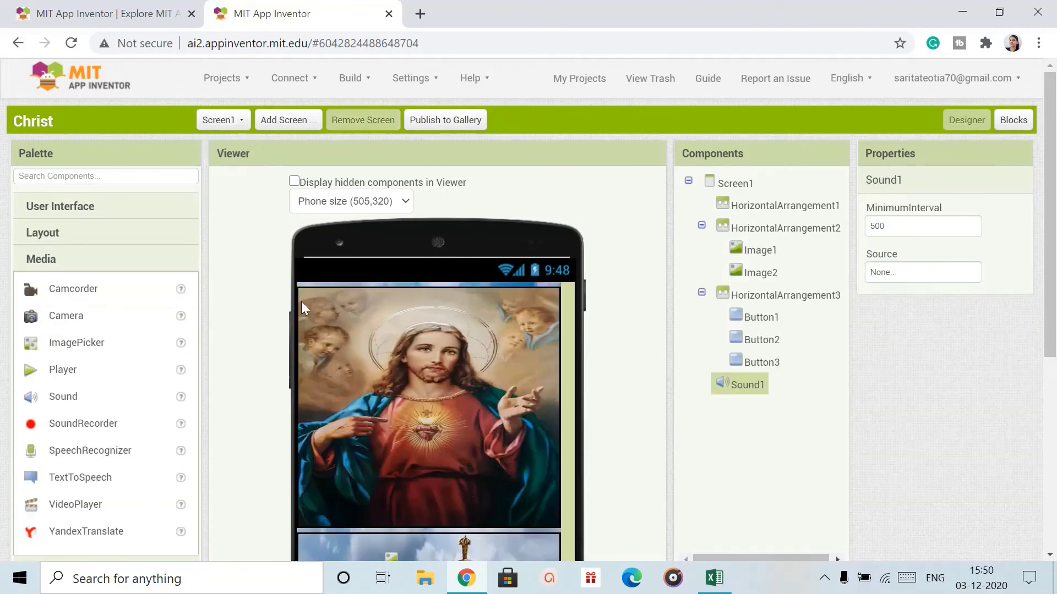
# - Upload the candle picture can1.png from the christmas folder on the Desktop to the project's media
pyautogui.scroll(-6, 388, 408)
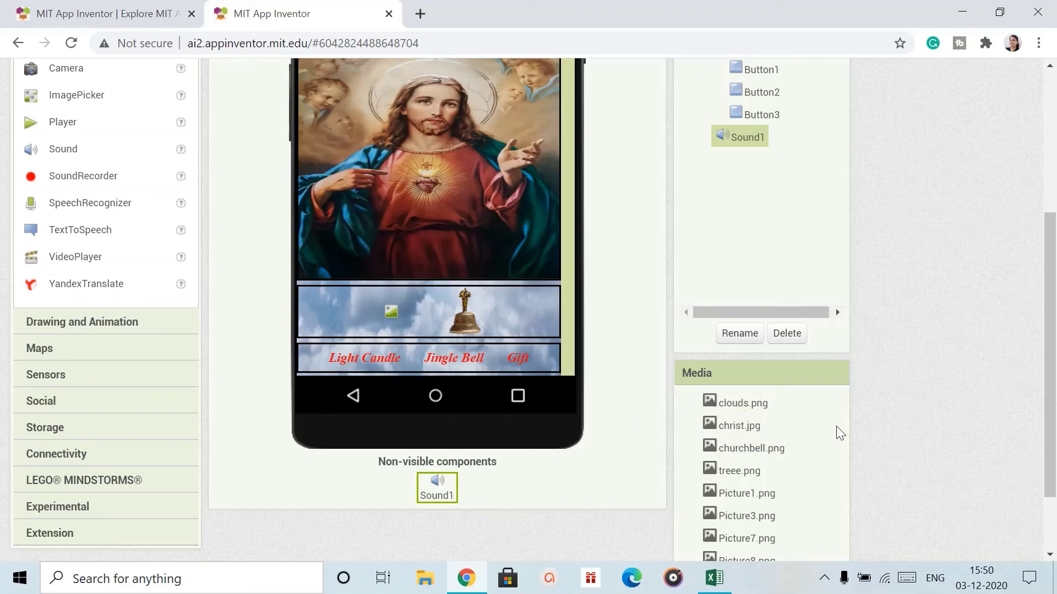
pyautogui.scroll(-2, 798, 405)
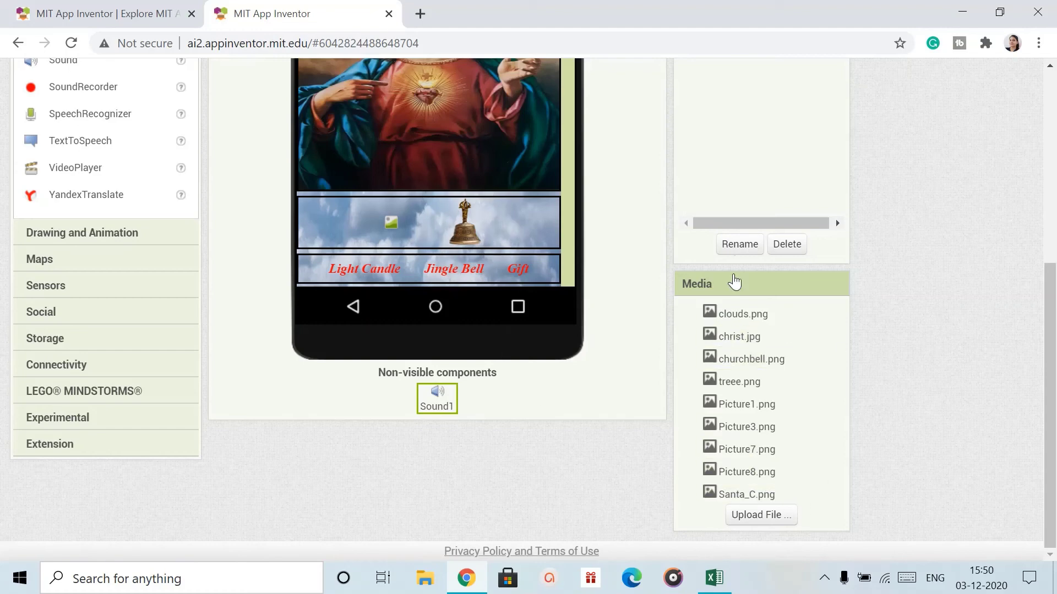
pyautogui.click(756, 517)
pyautogui.click(412, 216)
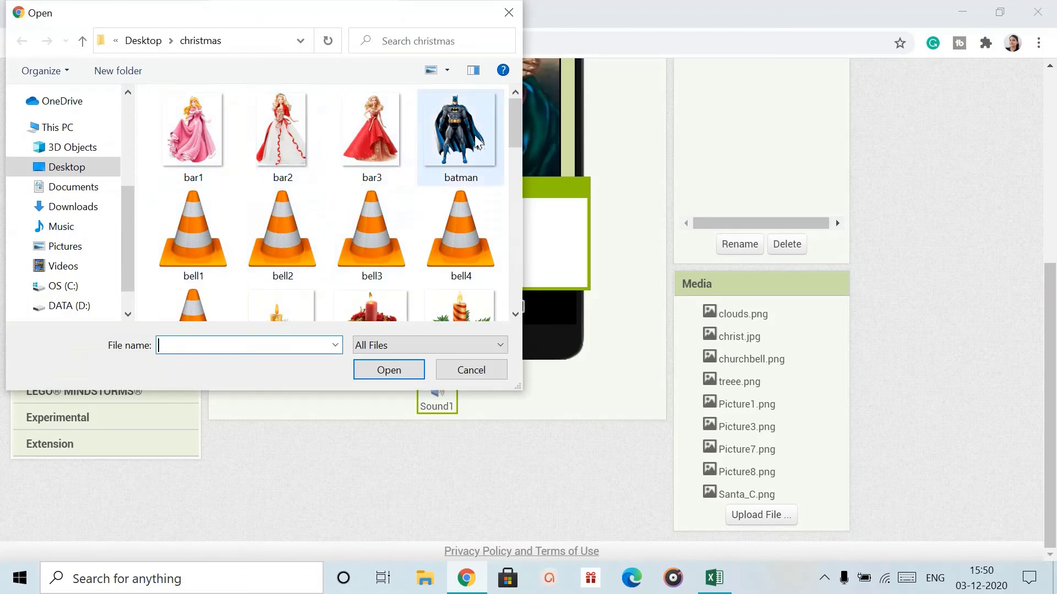
pyautogui.scroll(-2, 456, 154)
pyautogui.scroll(-1, 269, 212)
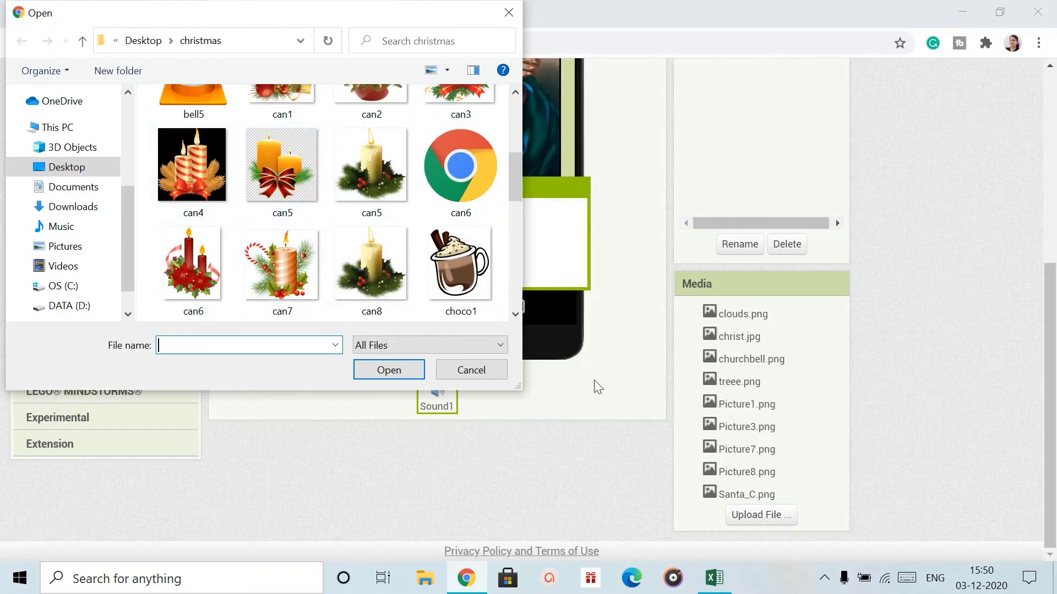
pyautogui.scroll(3, 256, 220)
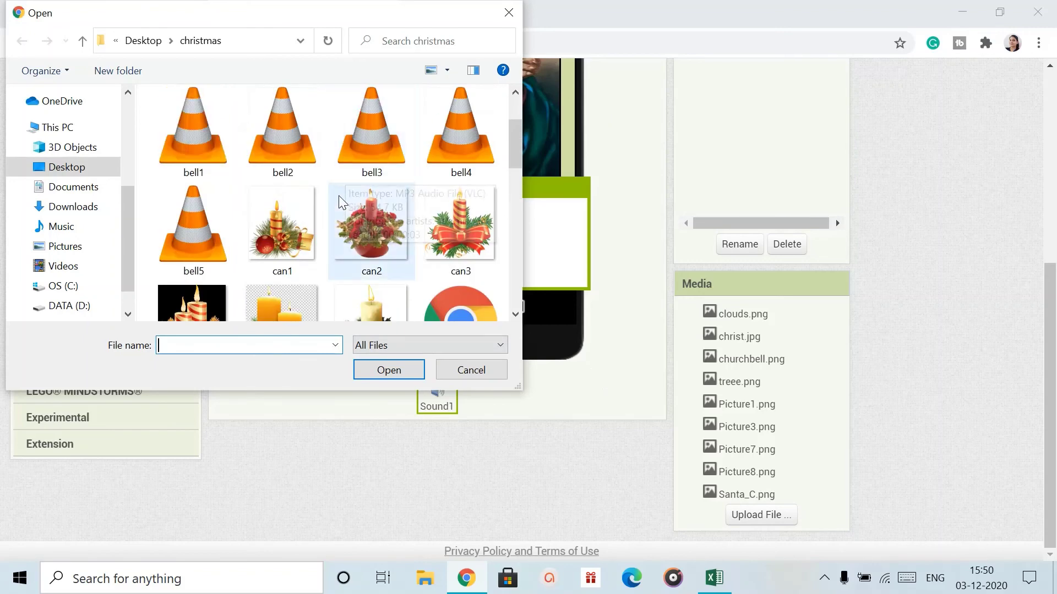
pyautogui.click(290, 234)
pyautogui.click(389, 370)
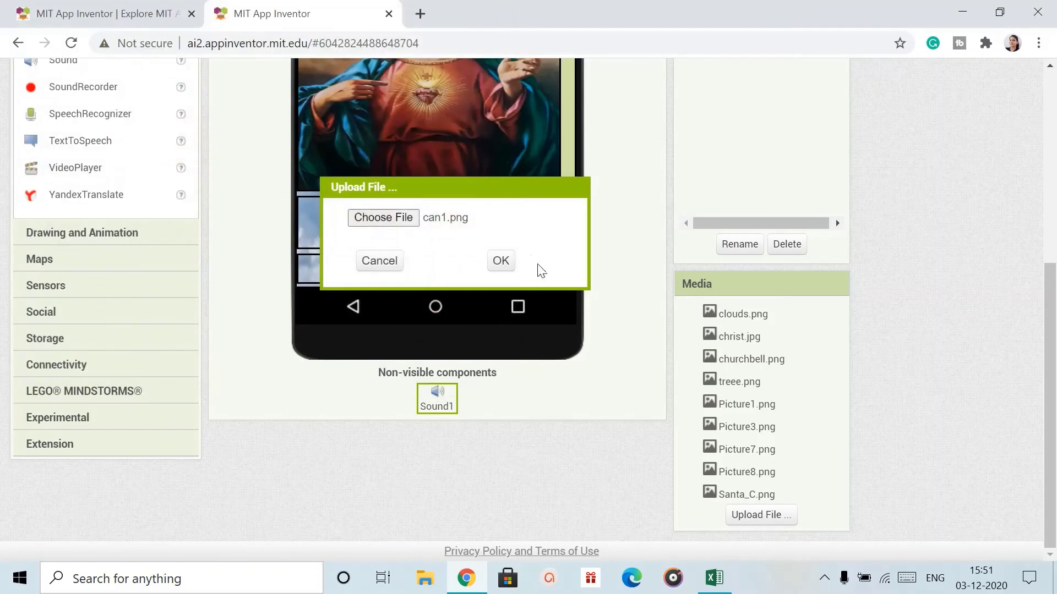
pyautogui.click(499, 265)
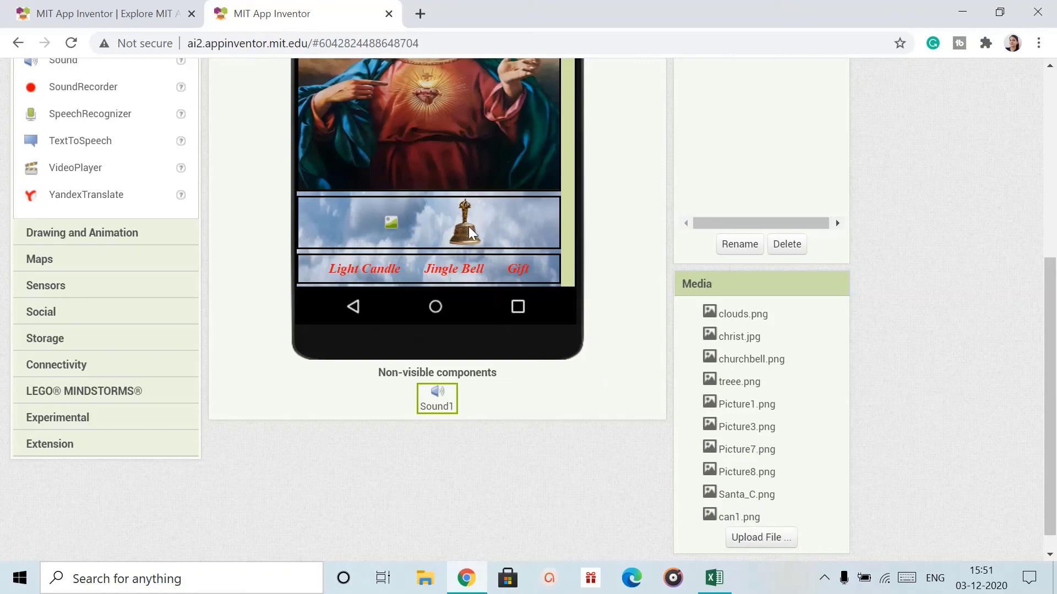
# - Upload the bell sound bell3.mp3 from the christmas folder on the Desktop to the project's media
pyautogui.click(765, 540)
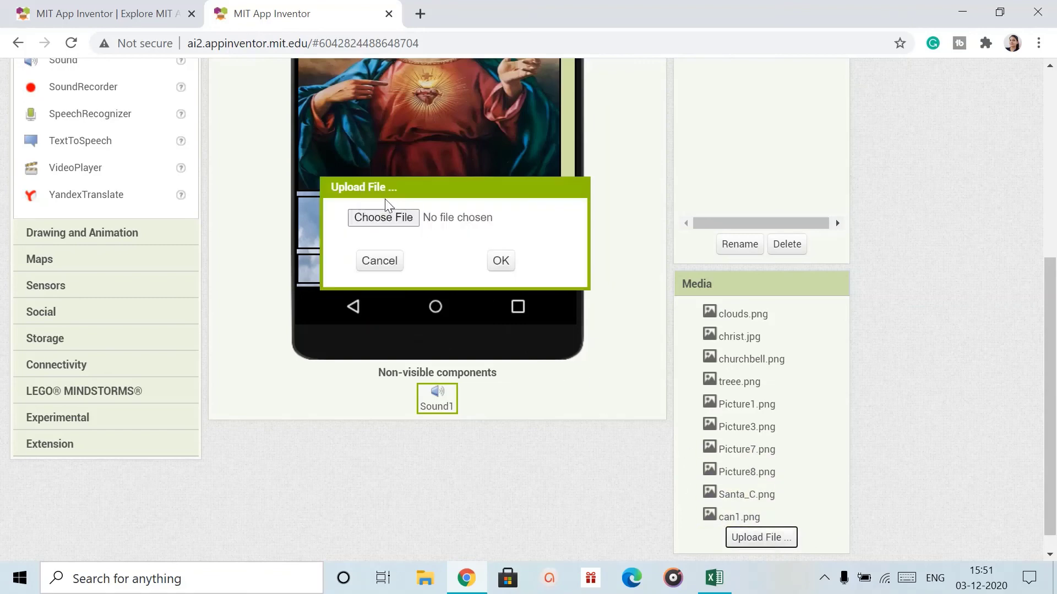
pyautogui.click(389, 219)
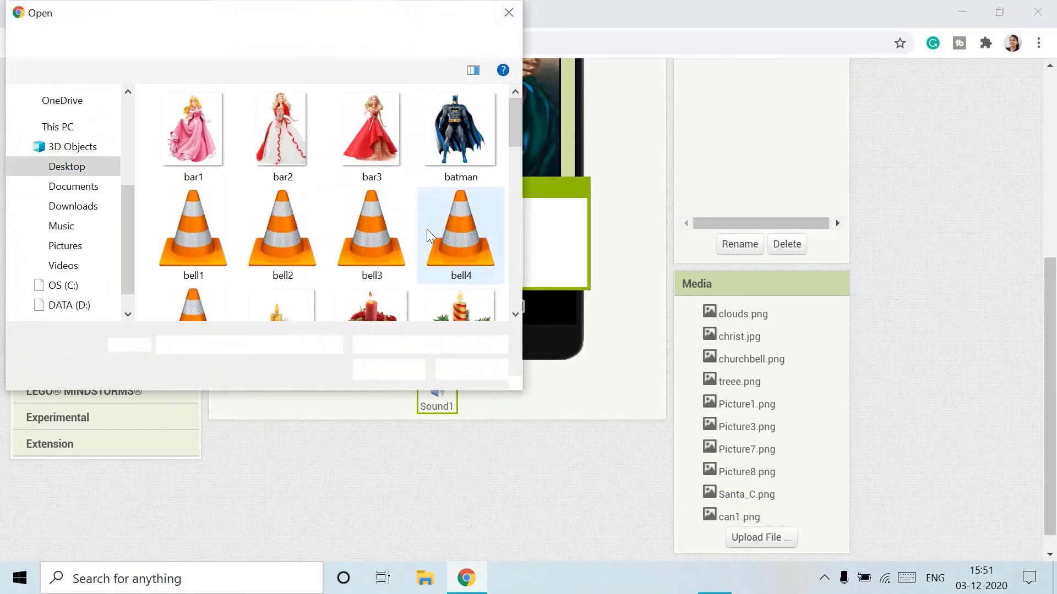
pyautogui.click(361, 233)
pyautogui.click(400, 374)
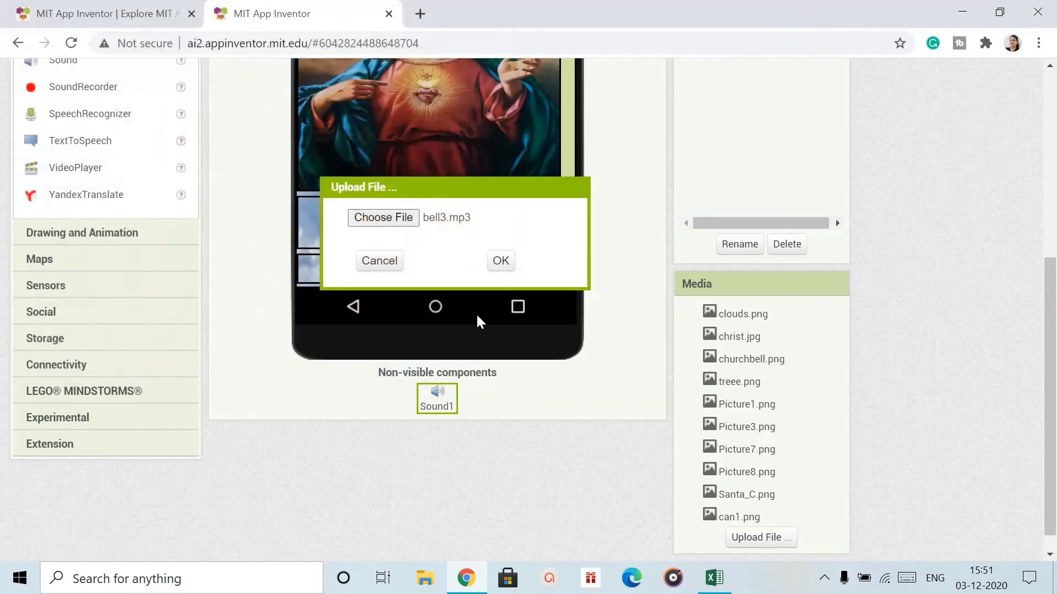
pyautogui.click(500, 266)
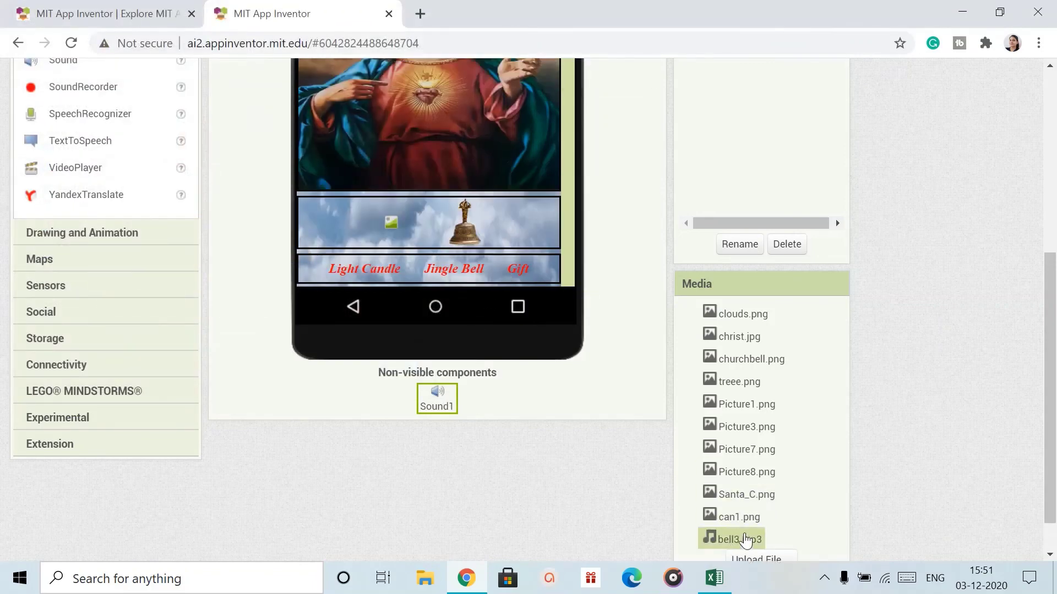
# - Switch the designer from Screen1 to Screen2
pyautogui.scroll(6, 632, 382)
pyautogui.click(223, 120)
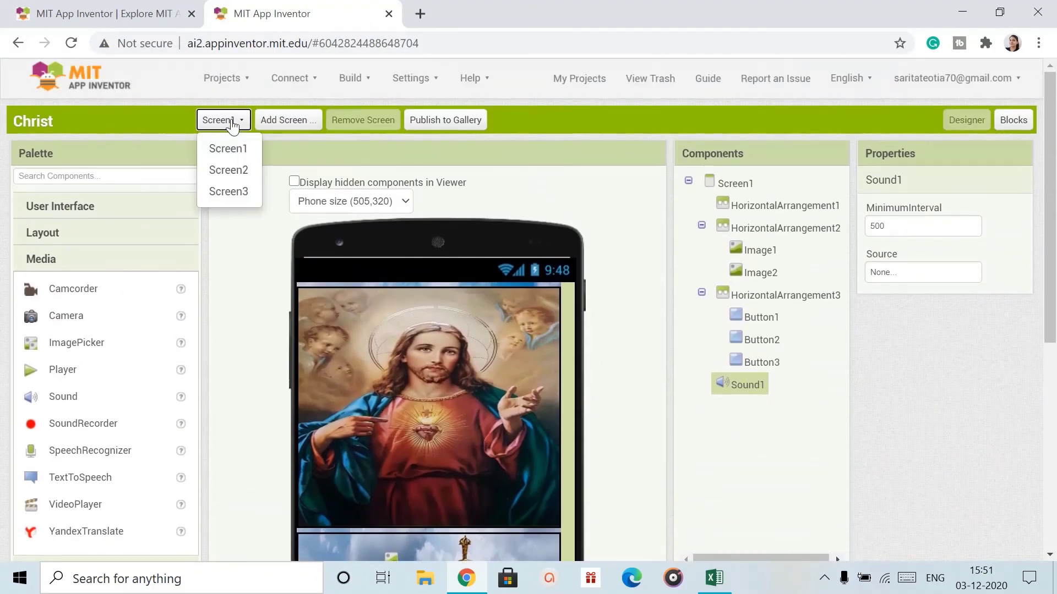
pyautogui.click(230, 171)
# - Add a Player media component to Screen2
pyautogui.scroll(-4, 449, 336)
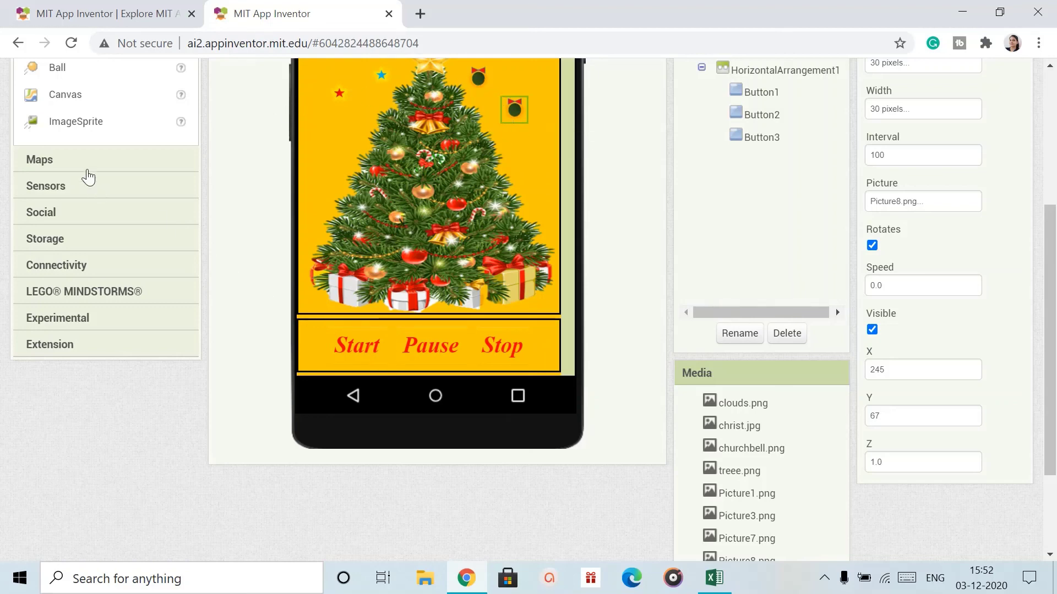
pyautogui.scroll(3, 120, 225)
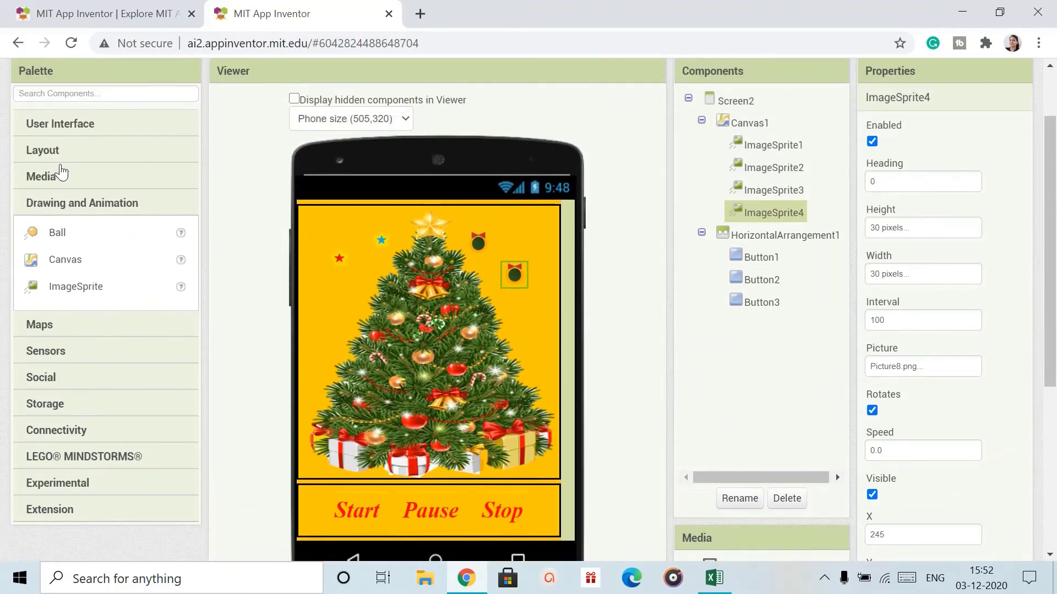
pyautogui.click(44, 186)
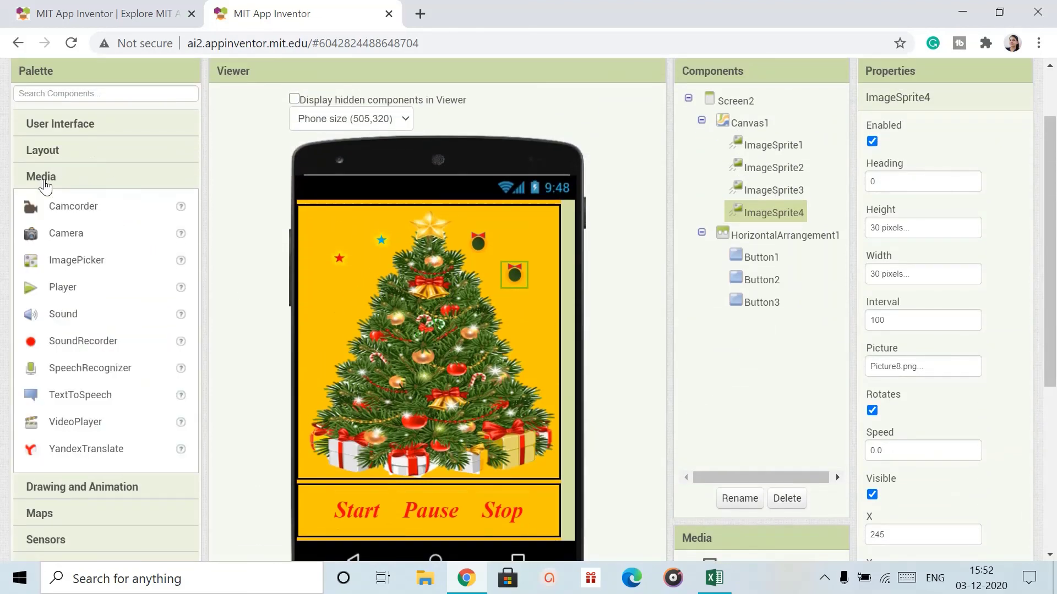
pyautogui.click(66, 292)
pyautogui.moveTo(117, 282); pyautogui.dragTo(361, 295)
pyautogui.scroll(-5, 451, 319)
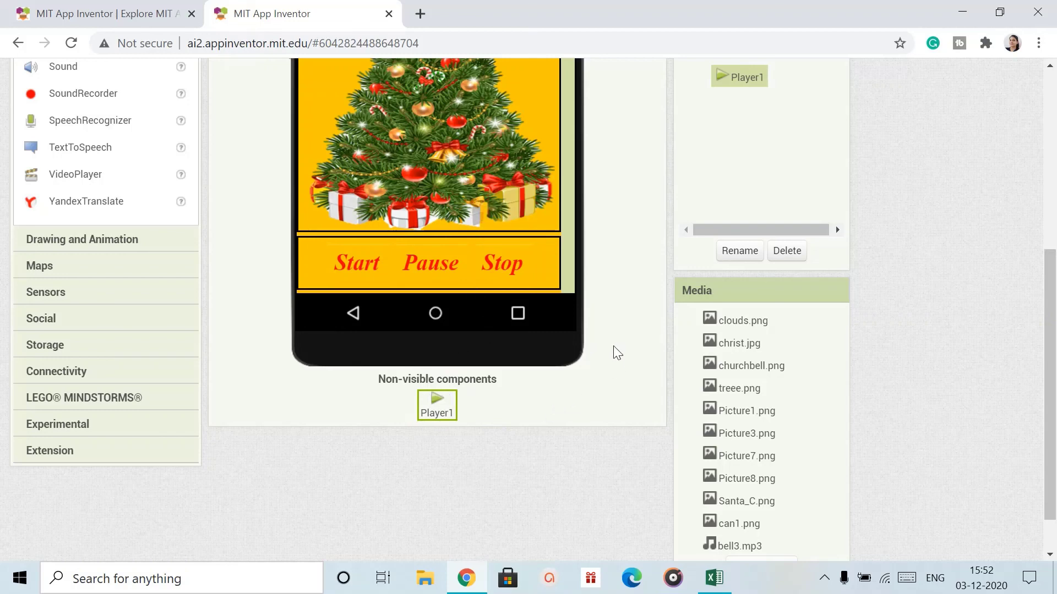
# - Upload the "Jingle Bells with Lyrics" Christmas song MP3 from the christmas folder and set it as Player1's source
pyautogui.scroll(1, 694, 320)
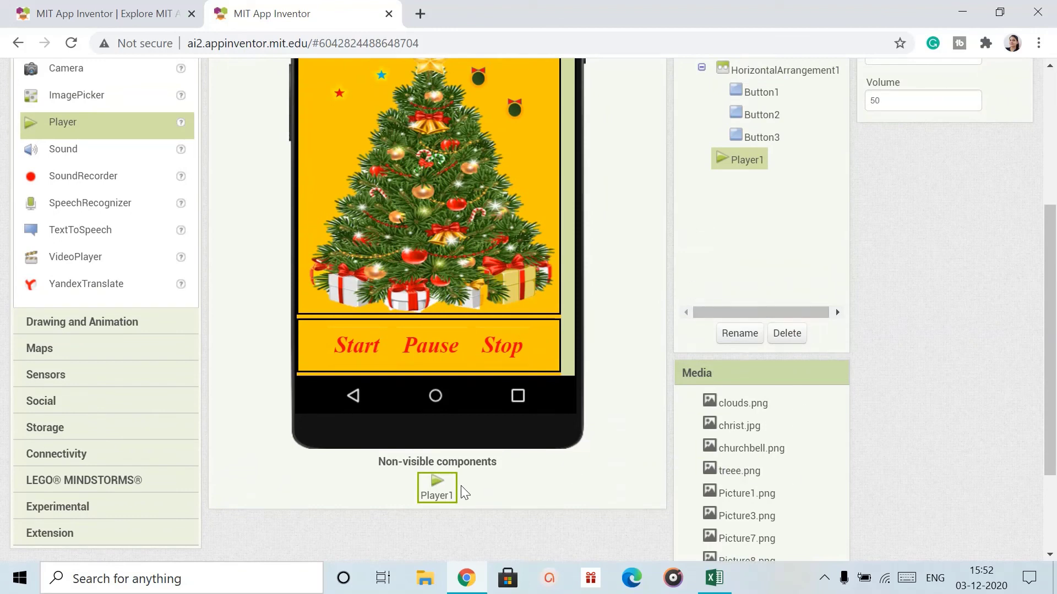
pyautogui.scroll(1, 746, 321)
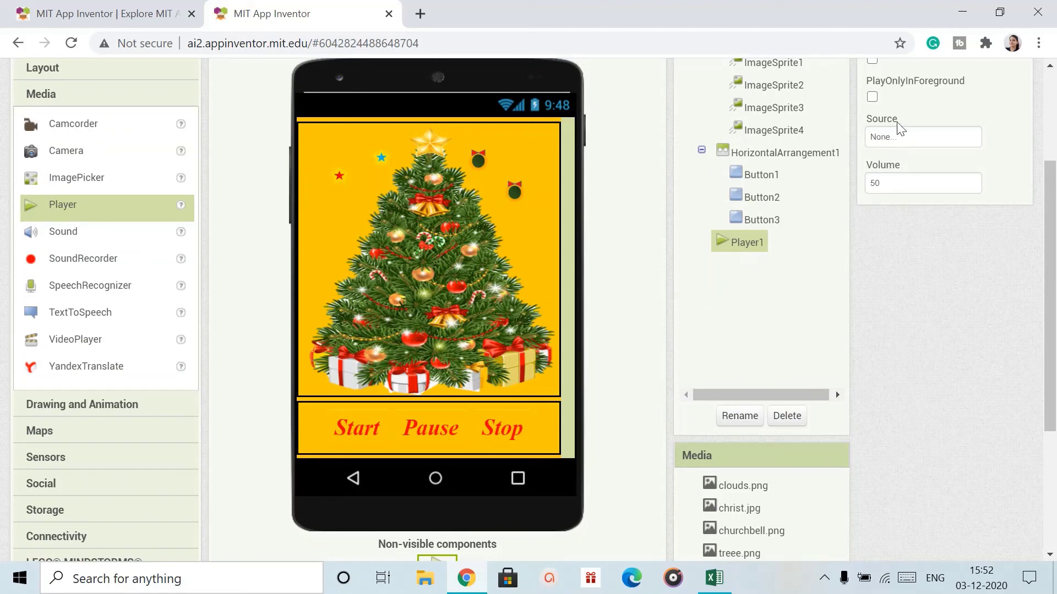
pyautogui.click(893, 145)
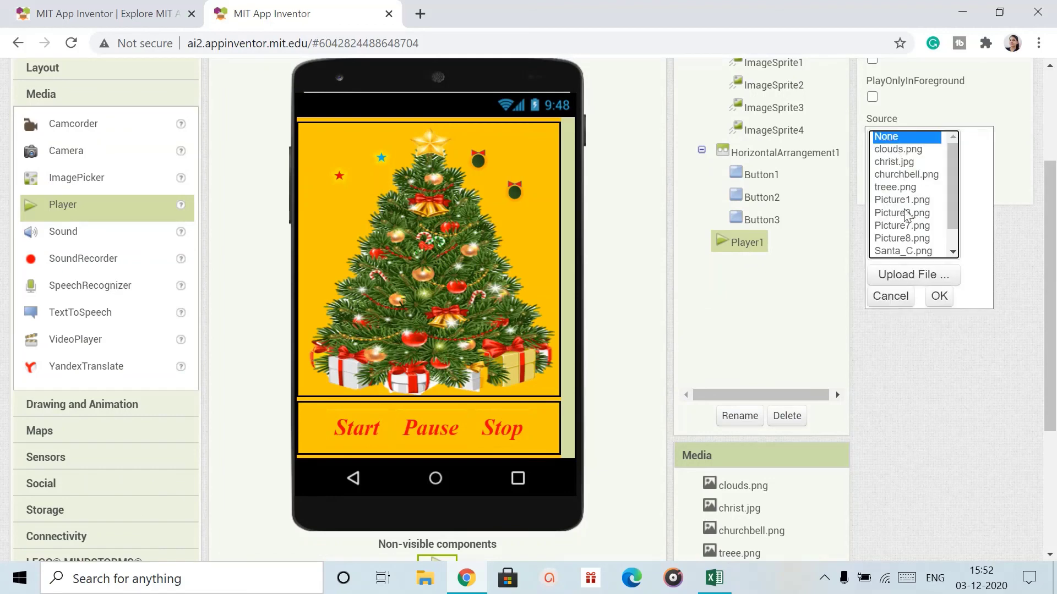
pyautogui.click(906, 278)
pyautogui.click(385, 218)
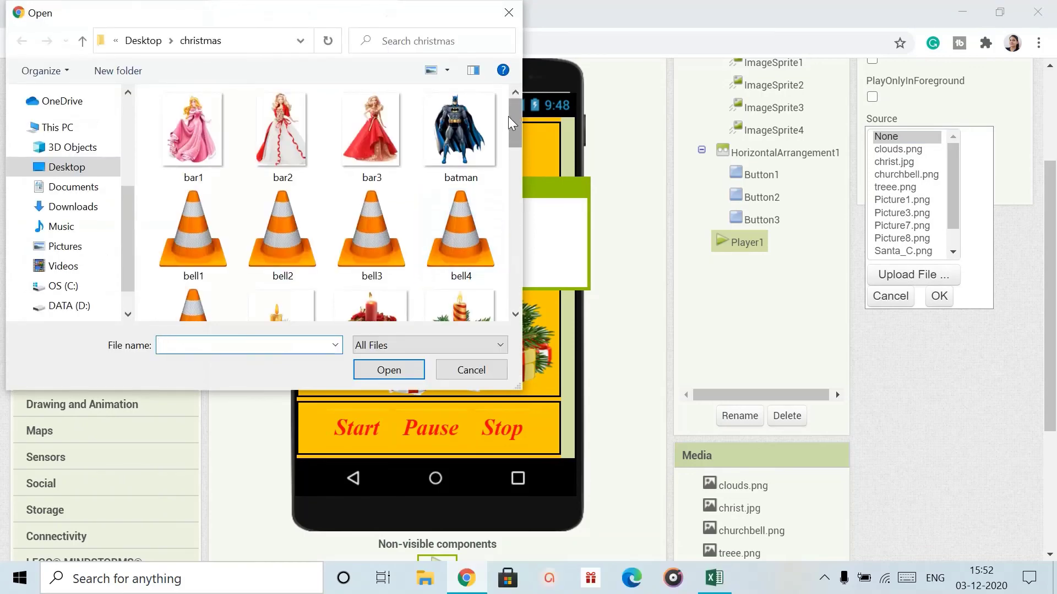
pyautogui.moveTo(517, 137); pyautogui.dragTo(515, 253)
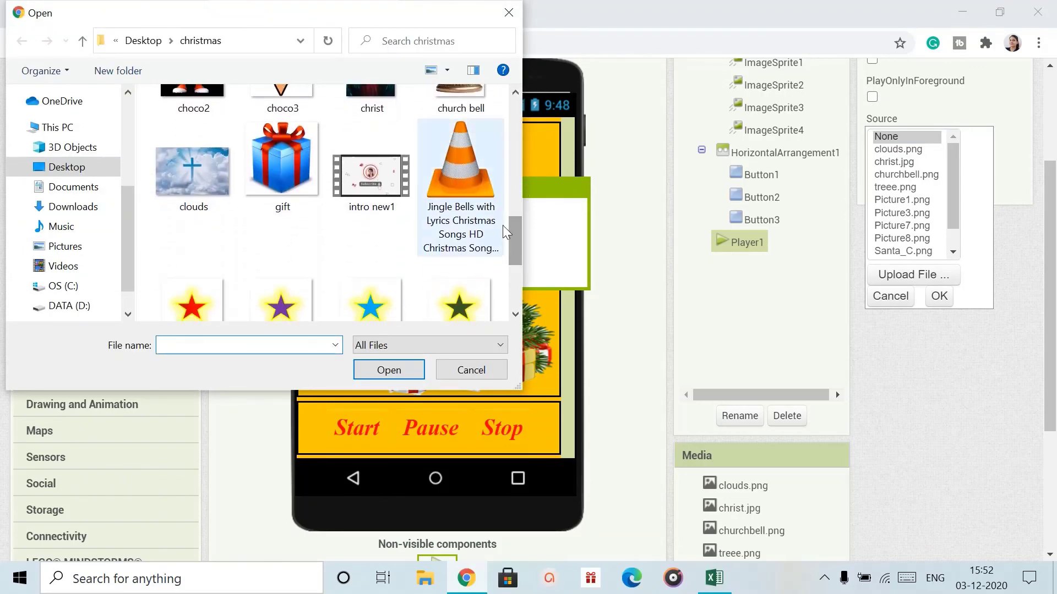
pyautogui.click(482, 181)
pyautogui.click(394, 373)
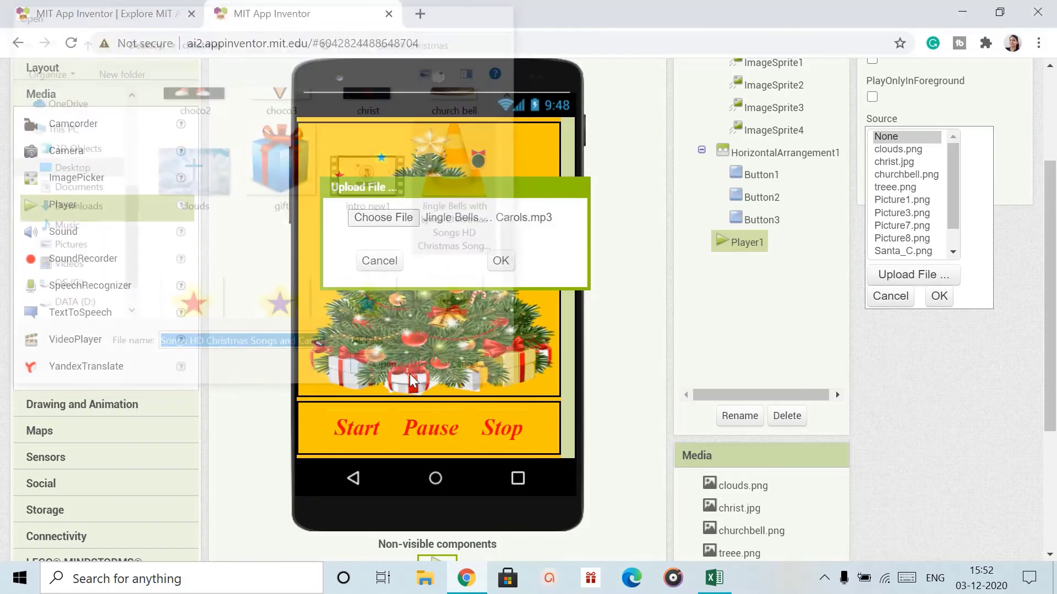
pyautogui.click(501, 261)
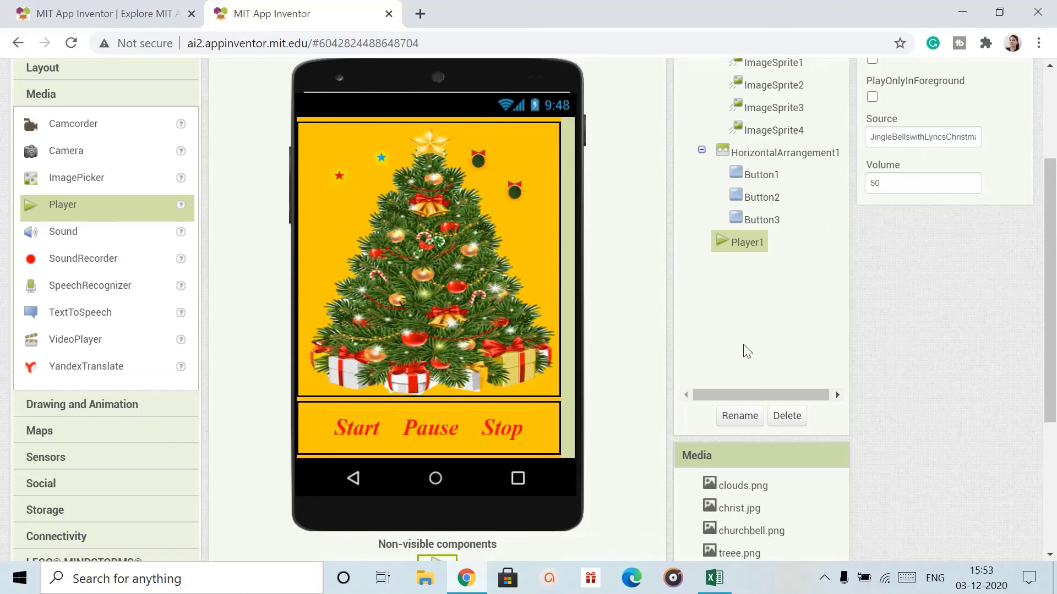
pyautogui.scroll(1, 615, 319)
pyautogui.scroll(3, 615, 319)
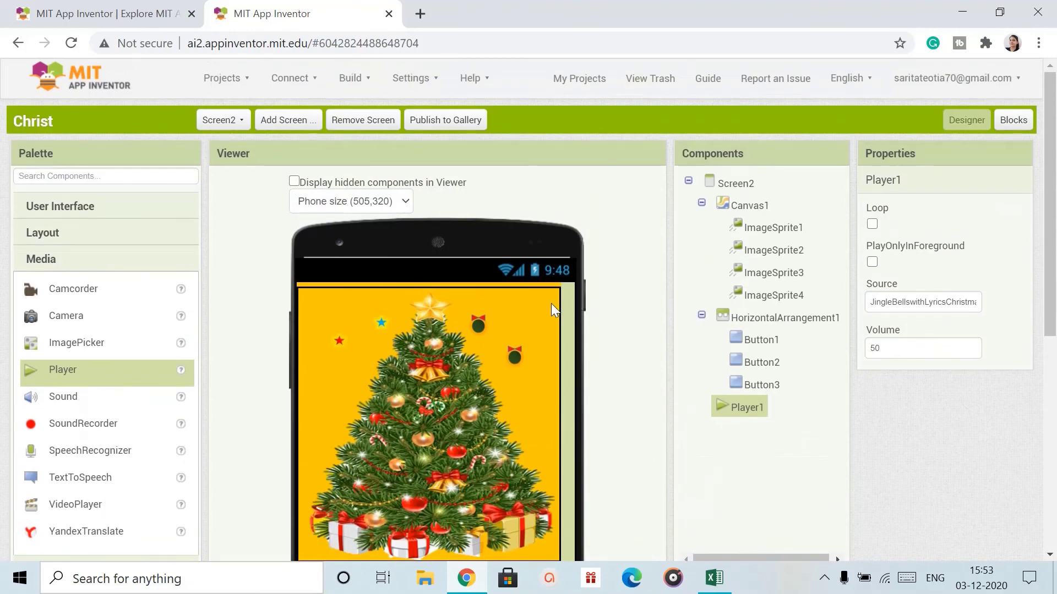